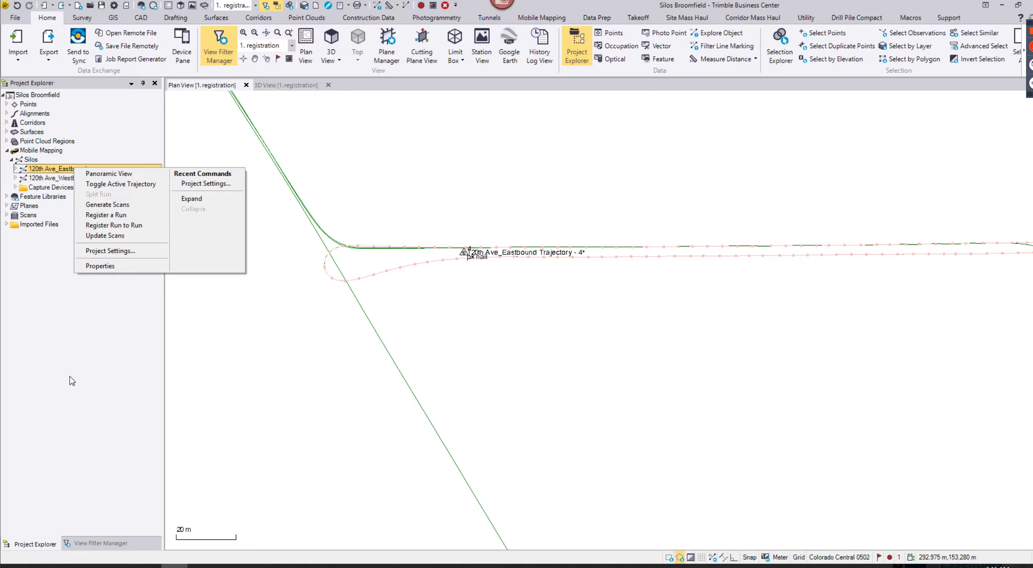
{"action": "left_click", "coordinate": [88, 347]}
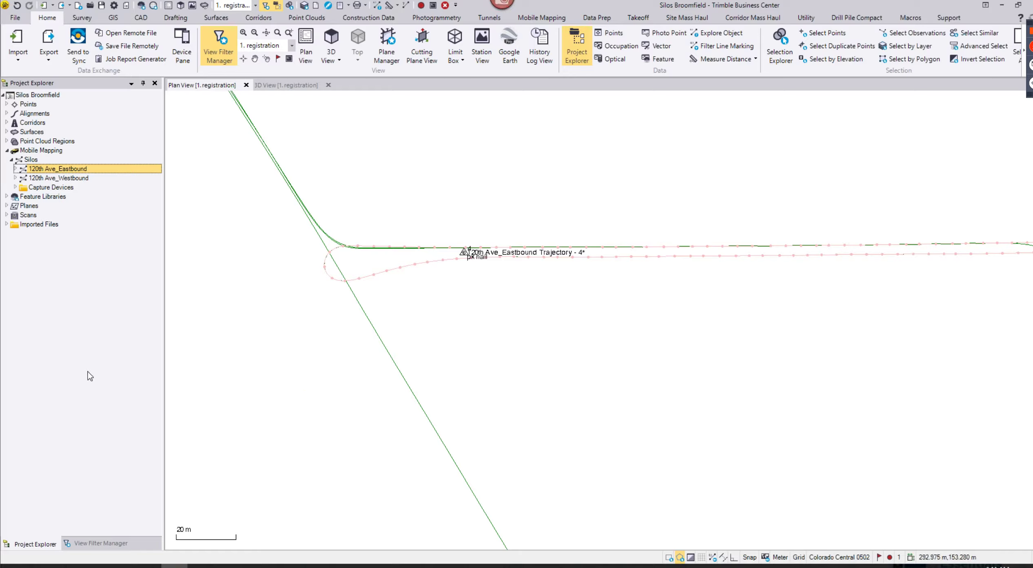
{"action": "right_click", "coordinate": [61, 168]}
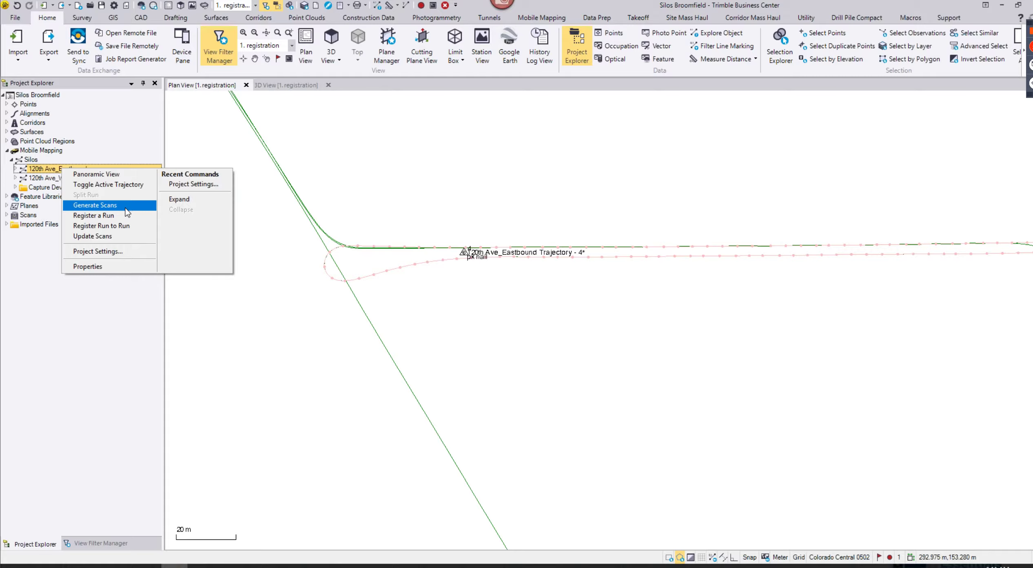
{"action": "left_click", "coordinate": [125, 400]}
Step: Show the imported left and right scans of both the 120th Ave_Eastbound and 120th Ave_Westbound runs in the plan view
{"action": "left_click", "coordinate": [117, 546]}
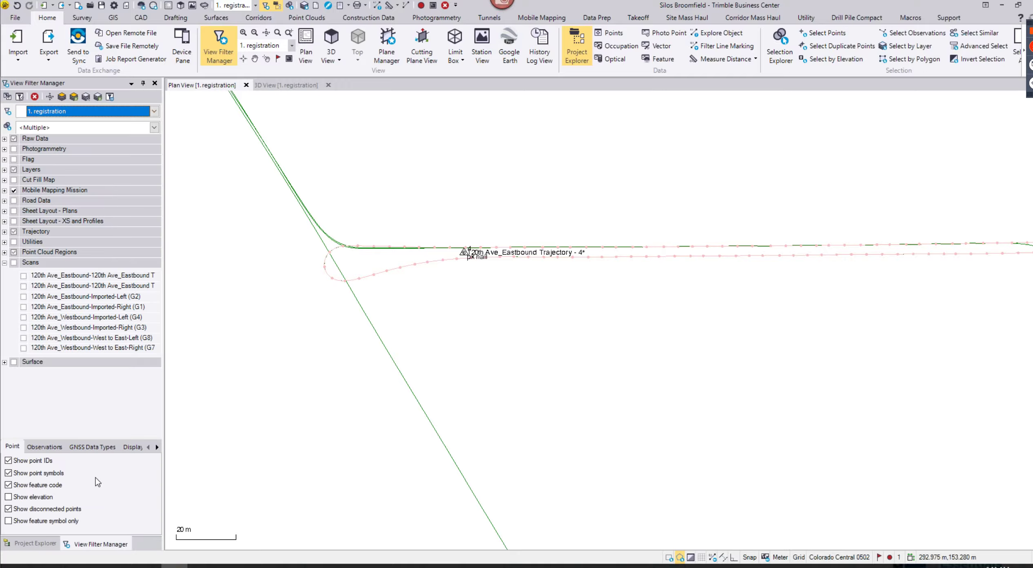
{"action": "left_click", "coordinate": [24, 297]}
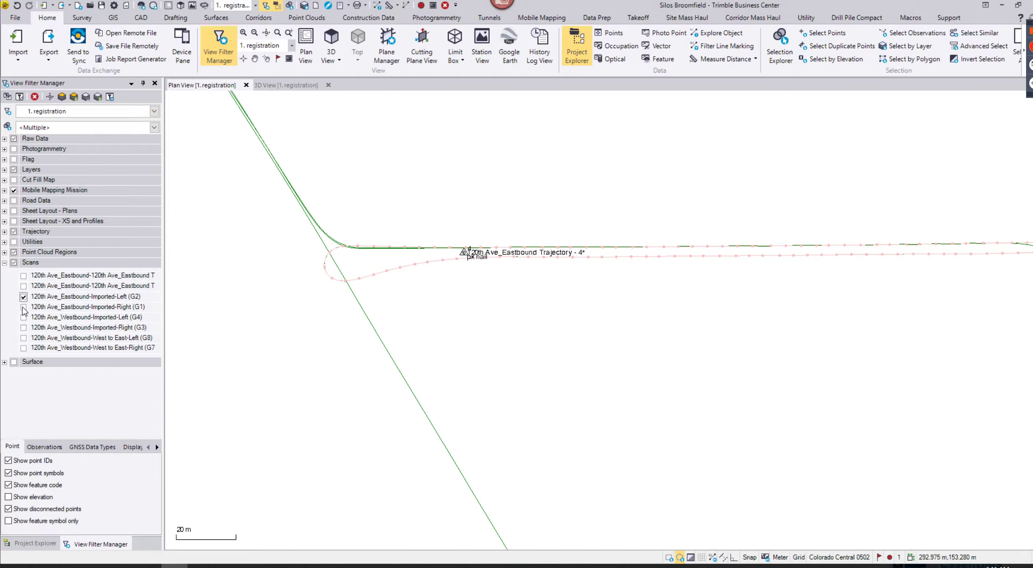
{"action": "left_click", "coordinate": [23, 307]}
{"action": "left_click", "coordinate": [23, 317]}
{"action": "left_click", "coordinate": [23, 327]}
{"action": "scroll", "coordinate": [245, 287], "scroll_direction": "down", "scroll_amount": 5}
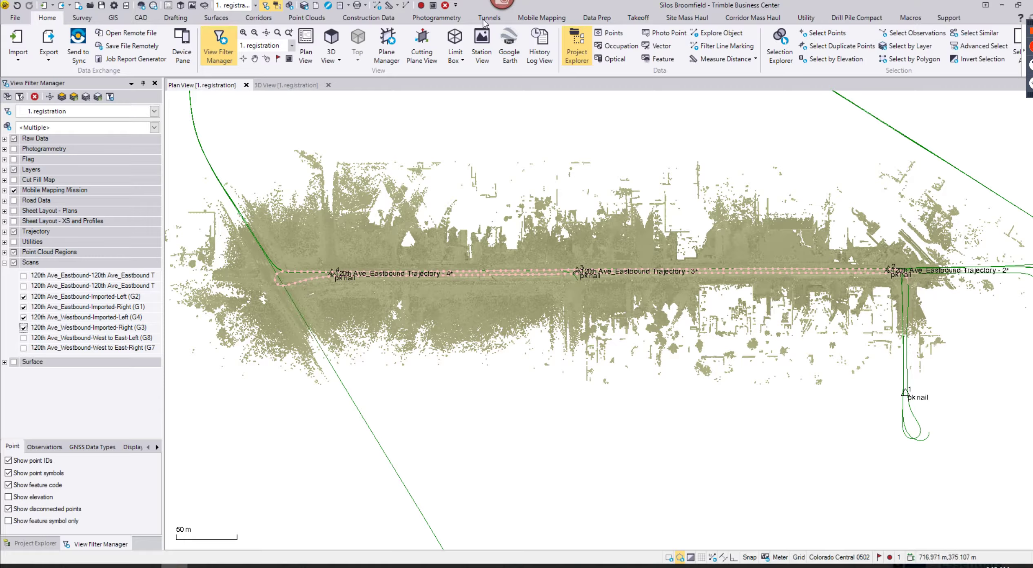
Step: Review the Generate Scans options for the 120th Ave_Eastbound run, including the advanced filter values and scan configuration, without processing
{"action": "left_click", "coordinate": [544, 18]}
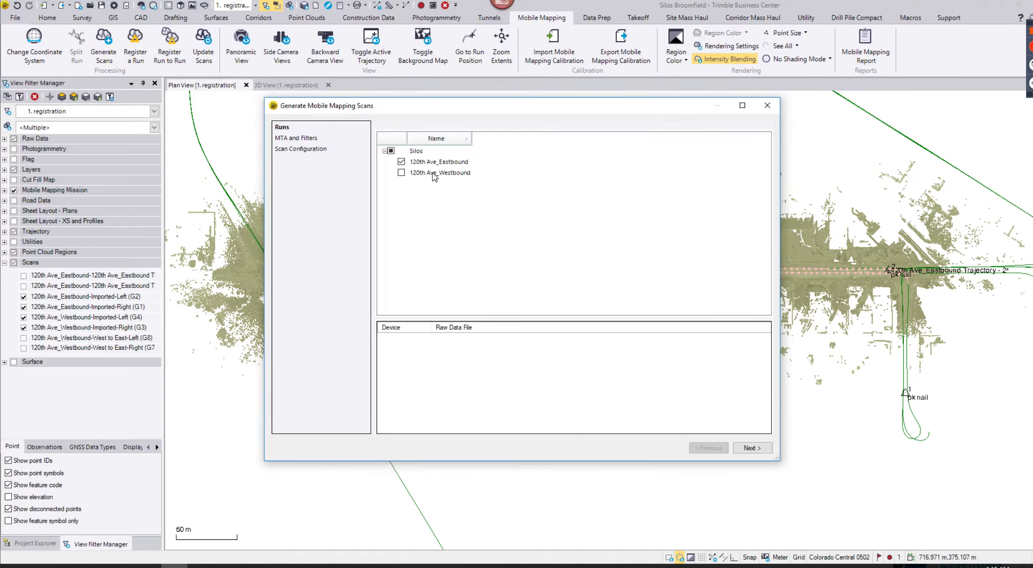
{"action": "left_click", "coordinate": [761, 447]}
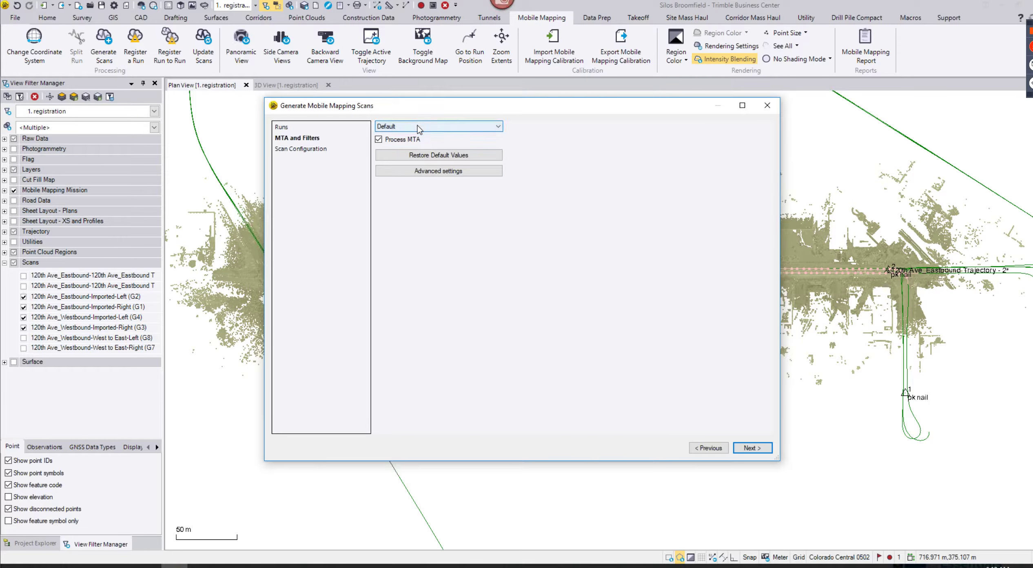
{"action": "left_click", "coordinate": [453, 171]}
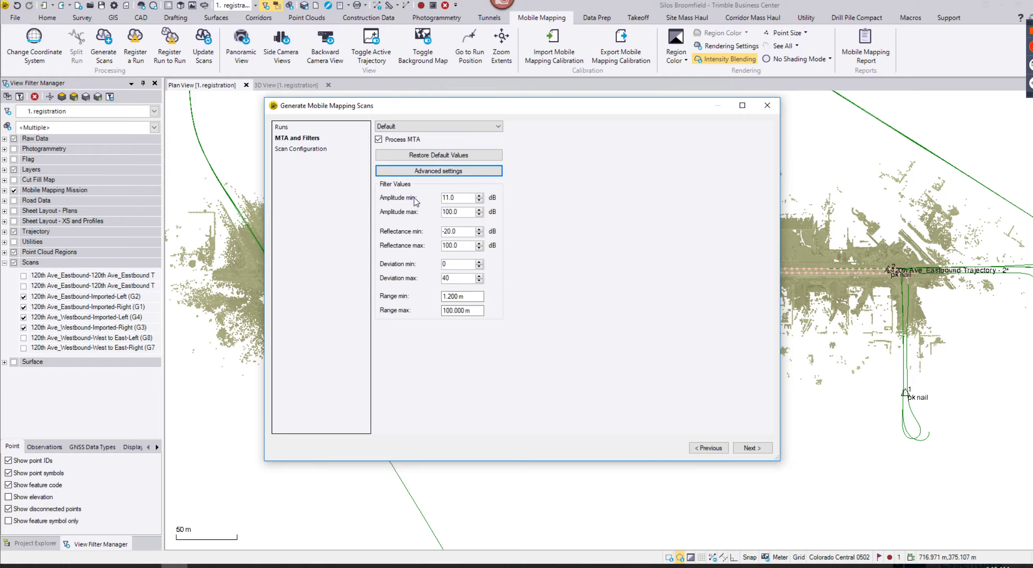
{"action": "left_click", "coordinate": [436, 172]}
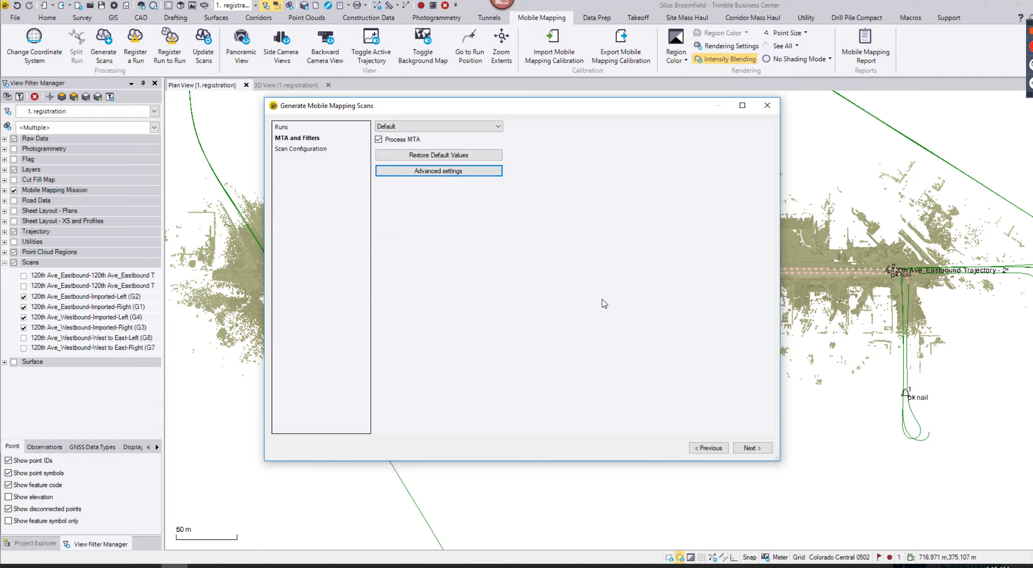
{"action": "left_click", "coordinate": [752, 448]}
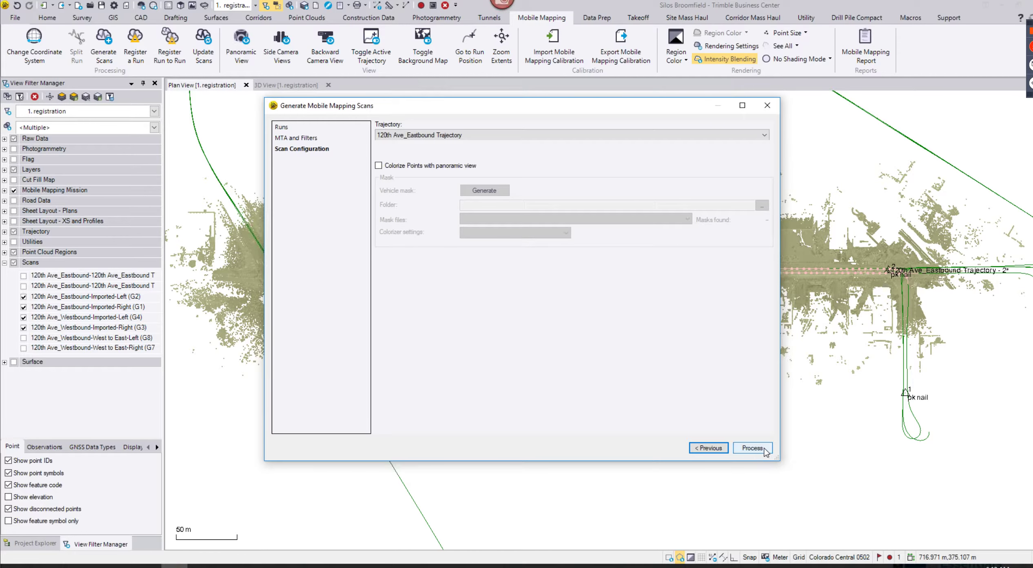
{"action": "left_click", "coordinate": [772, 105]}
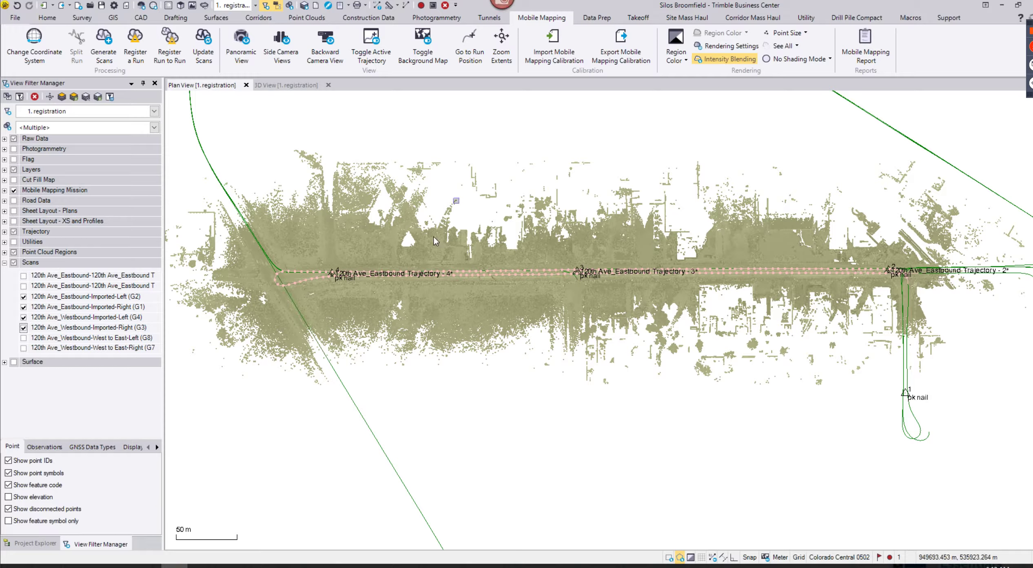
Step: Render the point cloud in True Color and switch to the 3D view
{"action": "left_click", "coordinate": [677, 57]}
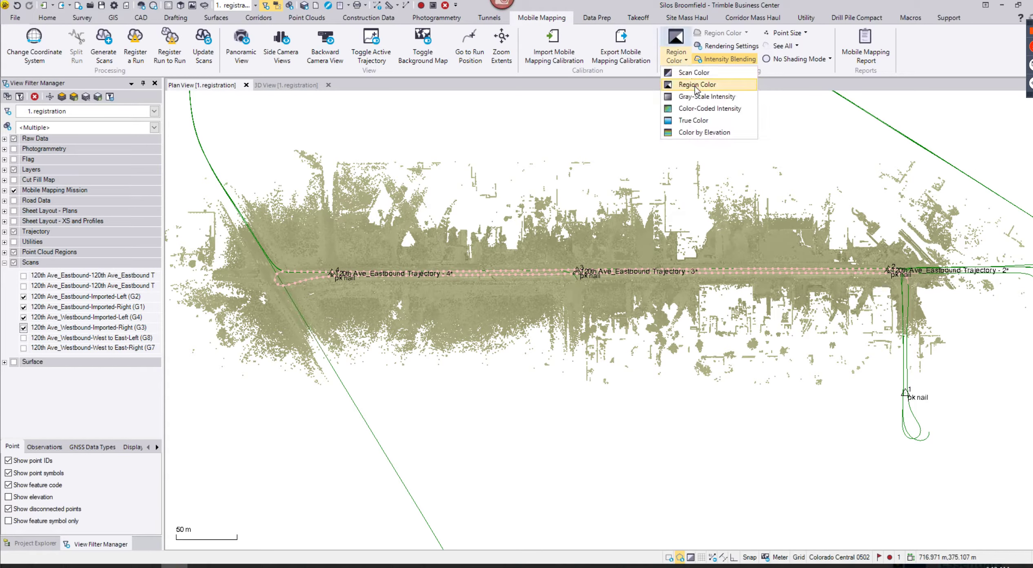
{"action": "left_click", "coordinate": [695, 120]}
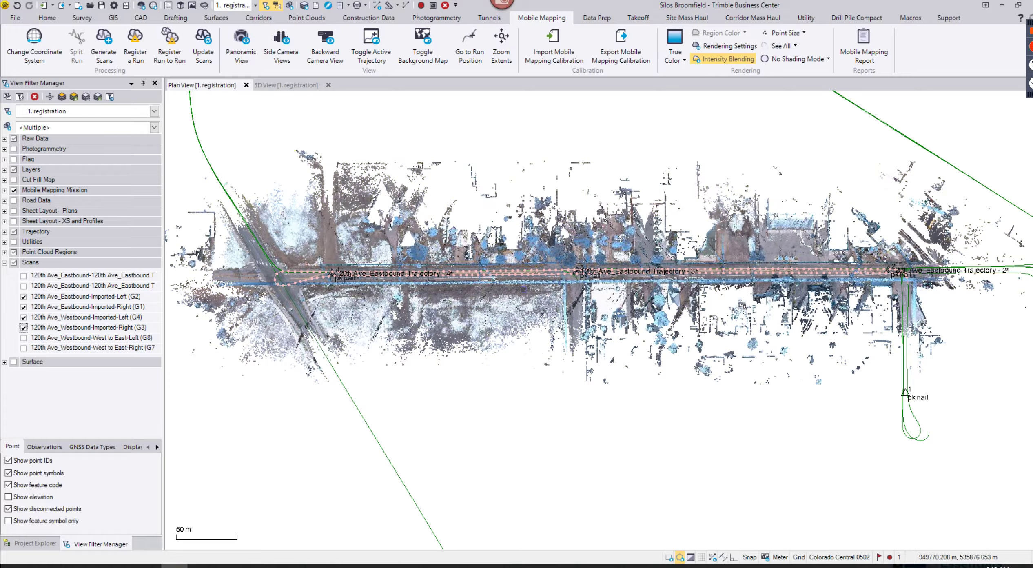
{"action": "scroll", "coordinate": [530, 286], "scroll_direction": "up", "scroll_amount": 5}
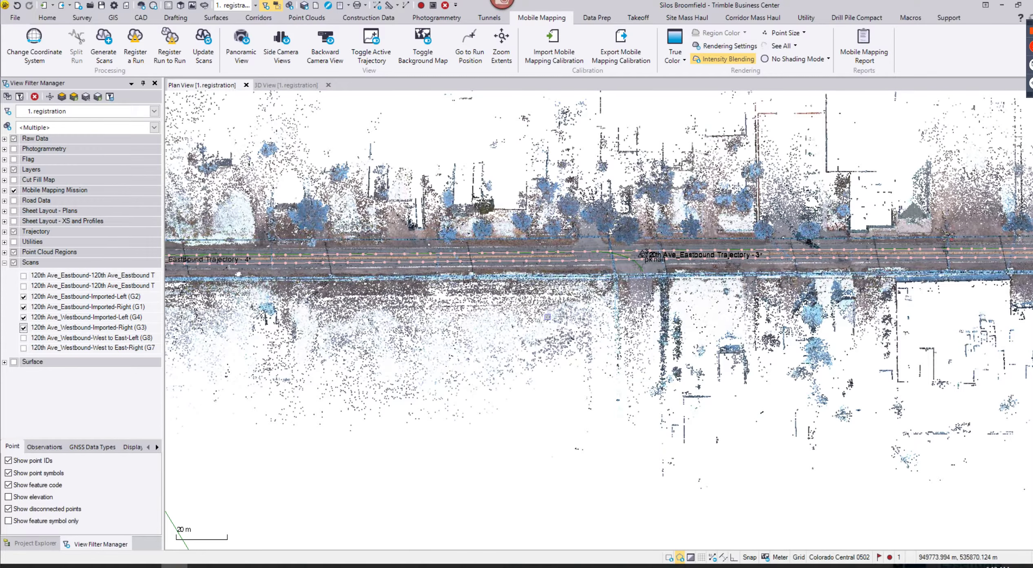
{"action": "key", "text": "ctrl+Tab"}
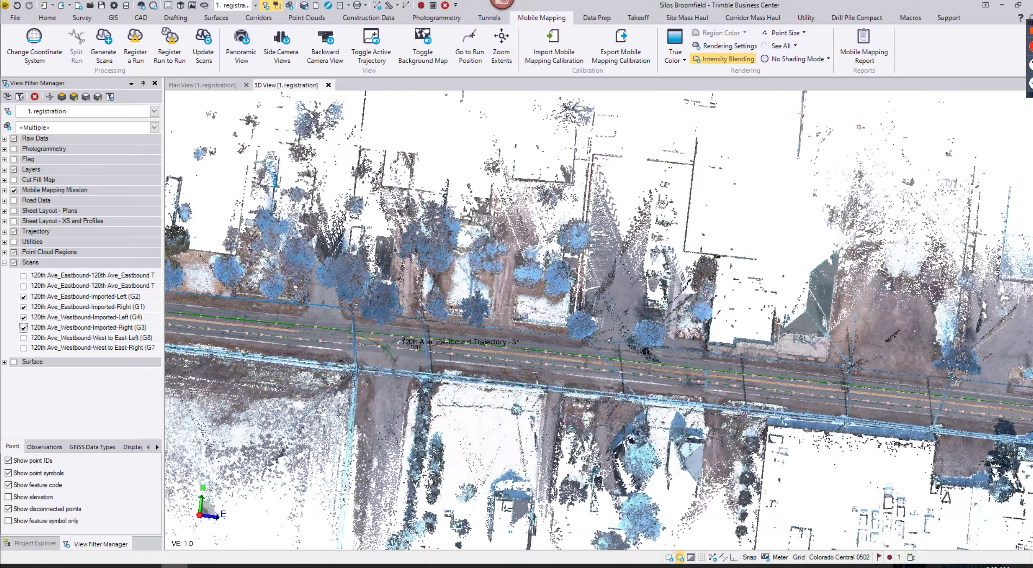
Step: Examine the colored point cloud along the 120th Ave road corridor and at the checkerboard target beside the centerline
{"action": "scroll", "coordinate": [445, 388], "scroll_direction": "up", "scroll_amount": 3}
{"action": "middle_click_drag", "start_coordinate": [446, 388], "coordinate": [242, 310]}
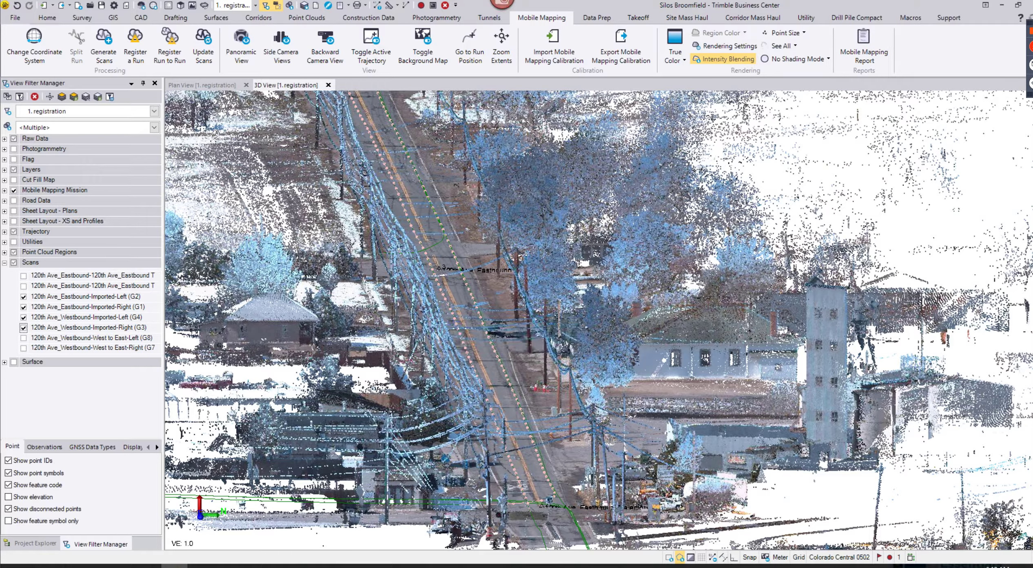
{"action": "middle_click_drag", "start_coordinate": [336, 362], "coordinate": [443, 362]}
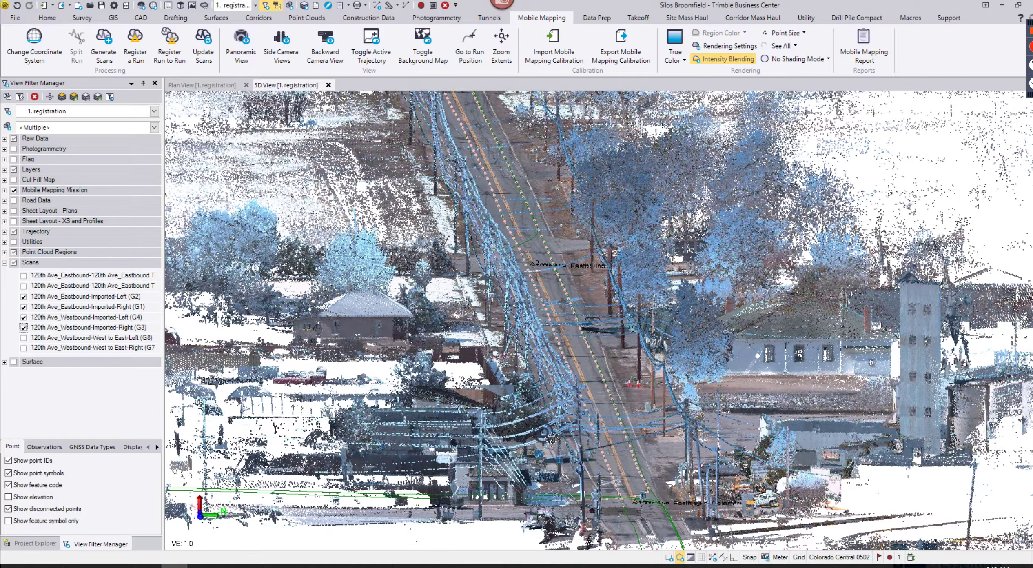
{"action": "mouse_move", "coordinate": [552, 439]}
{"action": "left_mouse_down"}
{"action": "mouse_move", "coordinate": [611, 470]}
{"action": "mouse_move", "coordinate": [553, 419]}
{"action": "left_mouse_up"}
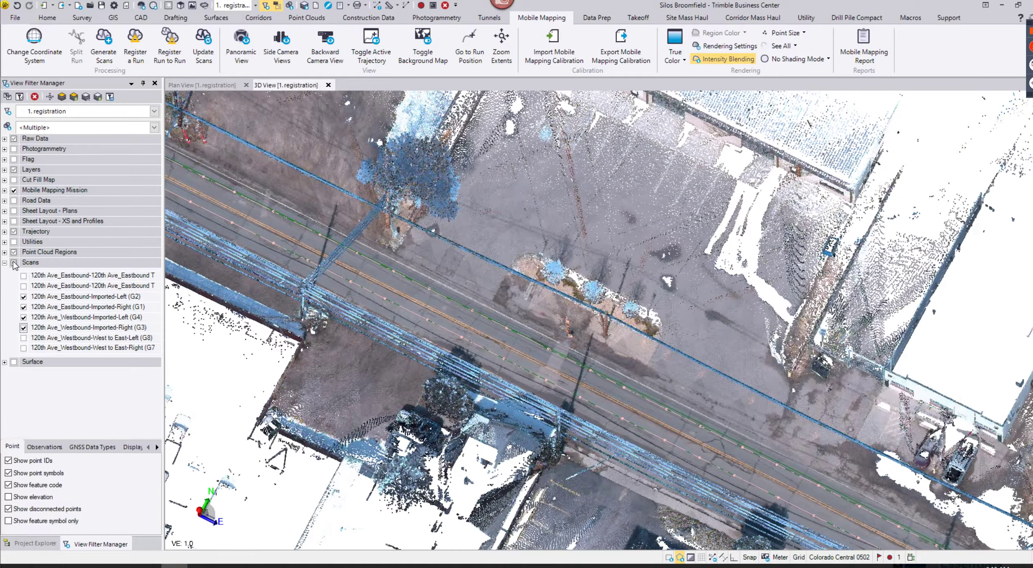
{"action": "left_click", "coordinate": [14, 263]}
{"action": "scroll", "coordinate": [898, 509], "scroll_direction": "up", "scroll_amount": 8}
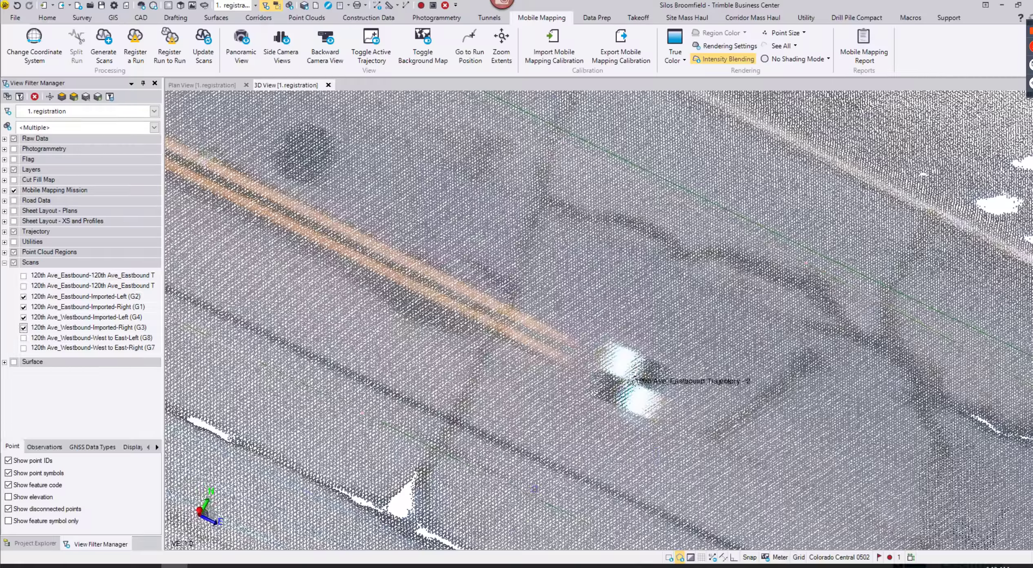
{"action": "scroll", "coordinate": [527, 485], "scroll_direction": "down", "scroll_amount": 3}
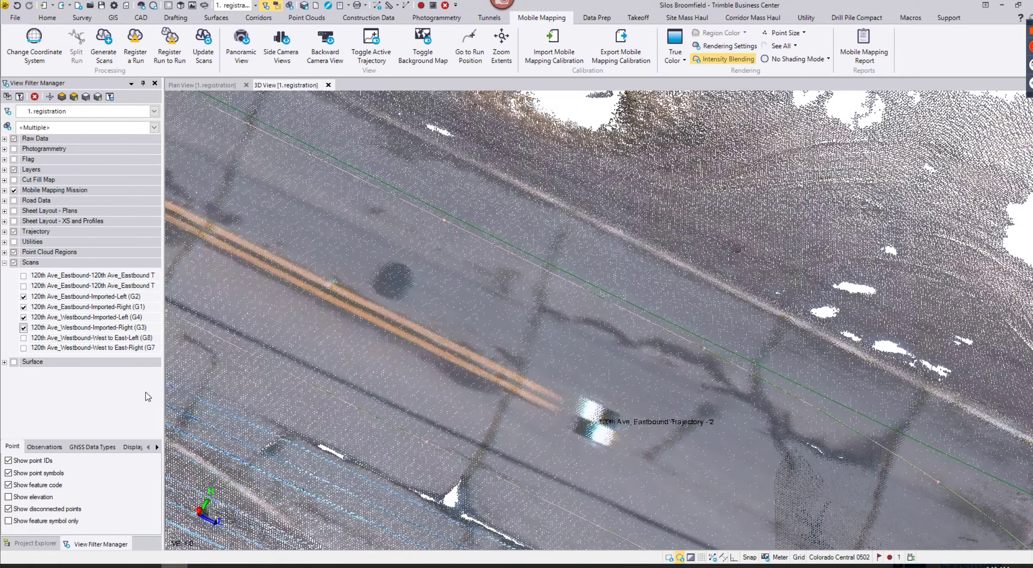
Step: Start Register a Run for the 120th Ave_Eastbound run
{"action": "left_click", "coordinate": [36, 544]}
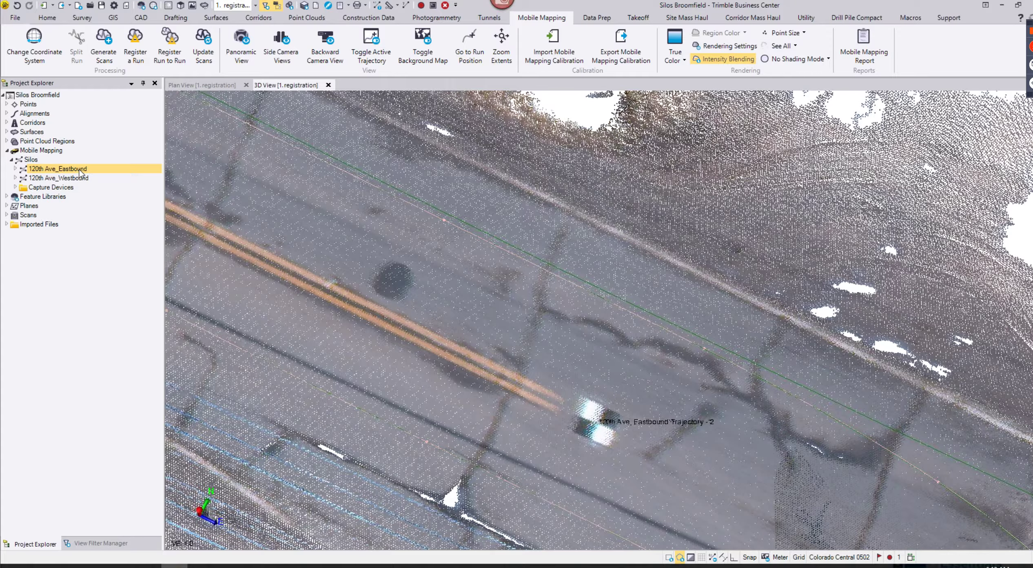
{"action": "right_click", "coordinate": [90, 176]}
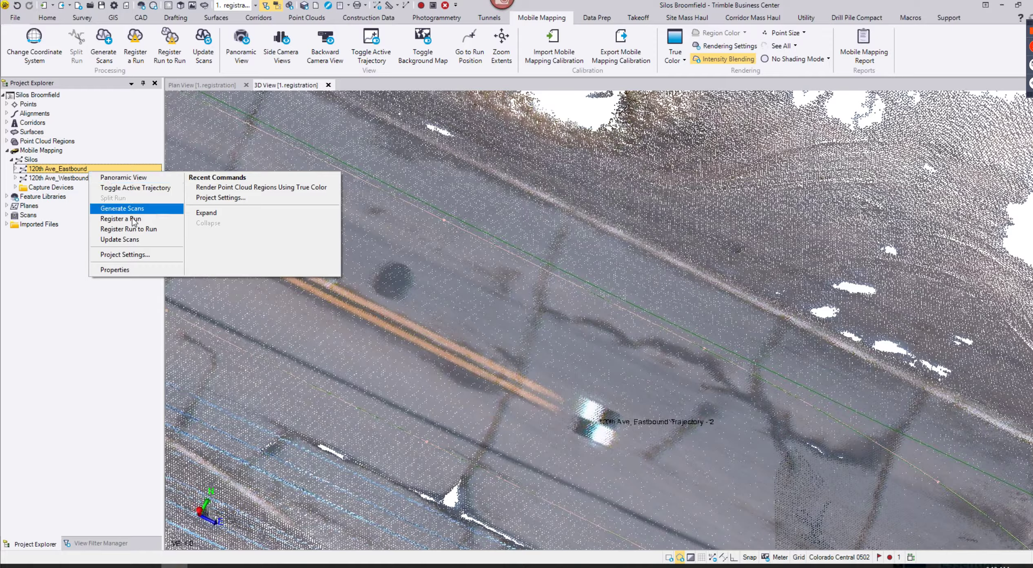
{"action": "left_click", "coordinate": [164, 220]}
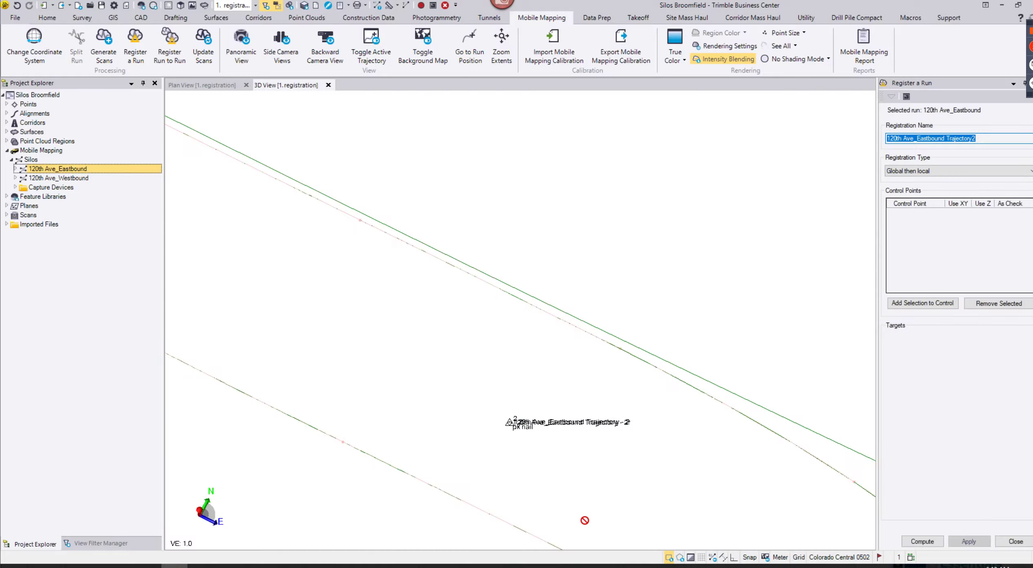
Step: Add project point 2 to the control points of the eastbound run registration
{"action": "middle_click_drag", "start_coordinate": [541, 496], "coordinate": [574, 370]}
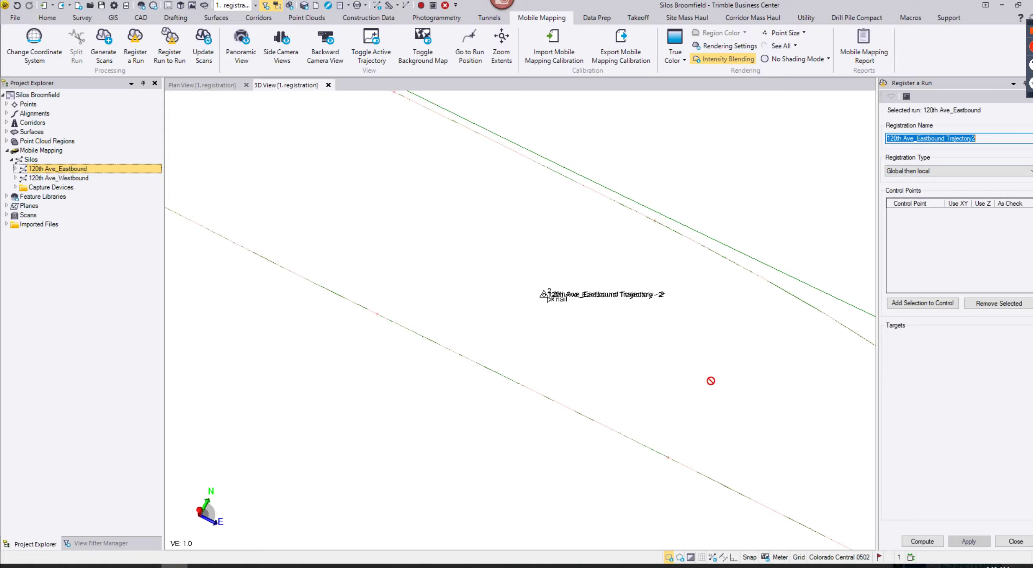
{"action": "scroll", "coordinate": [528, 291], "scroll_direction": "up", "scroll_amount": 2}
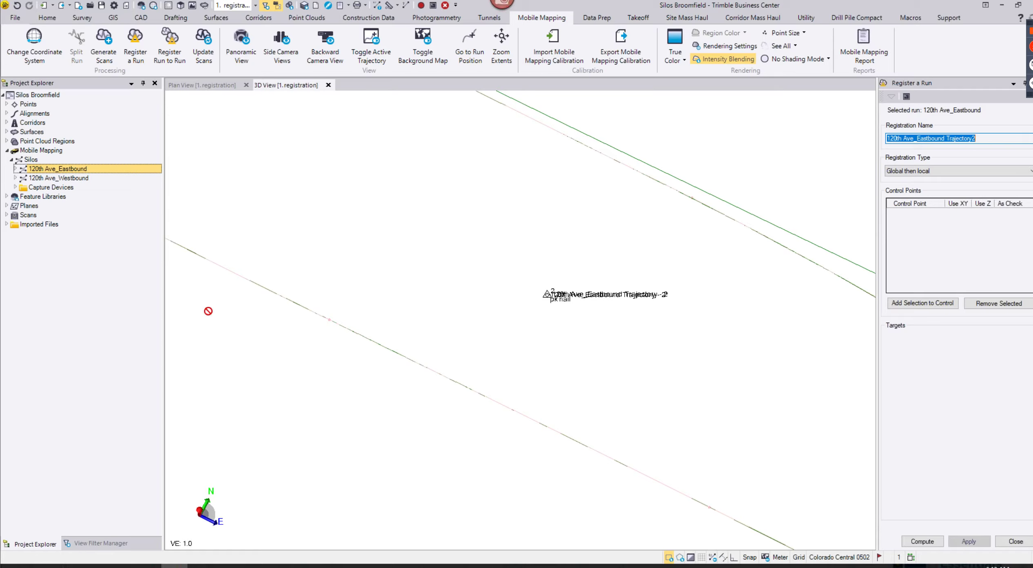
{"action": "left_click", "coordinate": [6, 104]}
{"action": "left_click", "coordinate": [27, 122]}
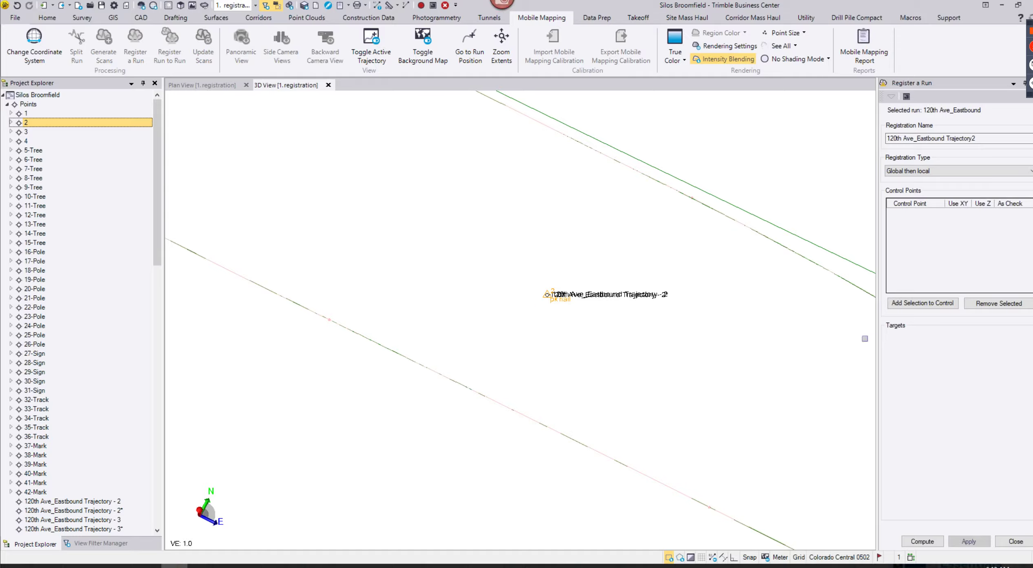
{"action": "left_click", "coordinate": [919, 307]}
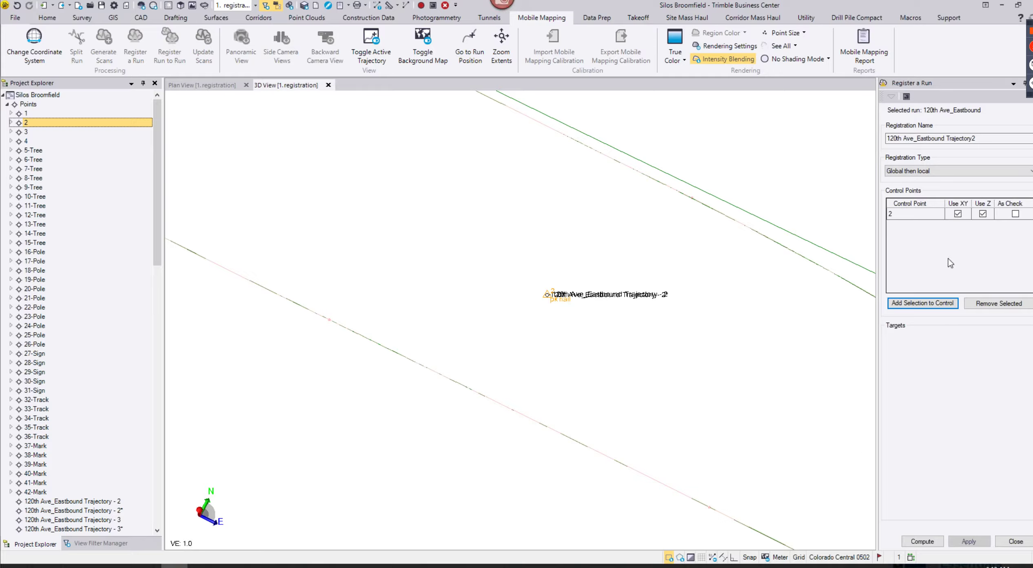
Step: Open scan point picking for control point 2's target and move the Point Cloud Smart Picking window aside
{"action": "left_click", "coordinate": [912, 214]}
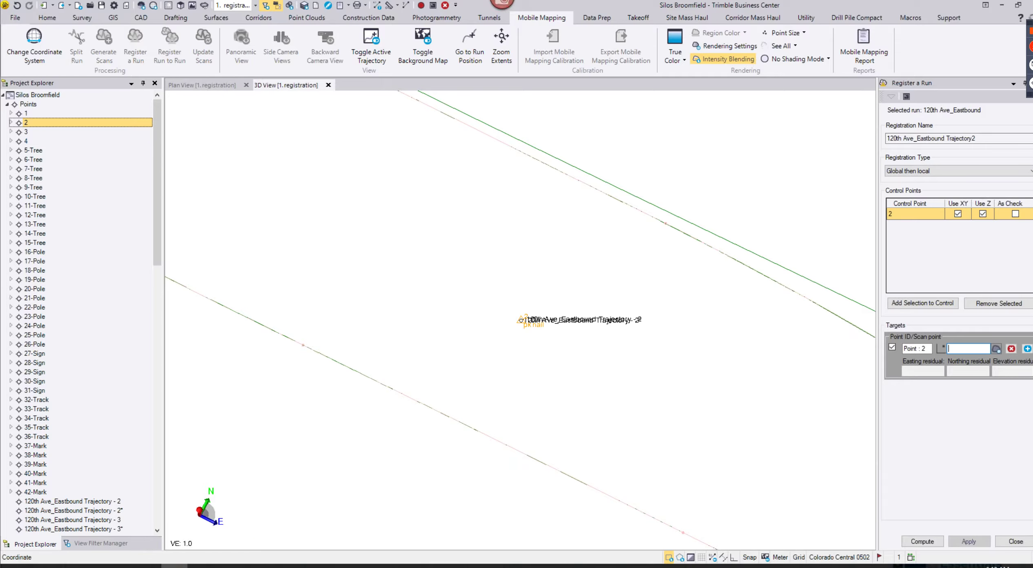
{"action": "left_click_drag", "start_coordinate": [572, 155], "coordinate": [360, 145]}
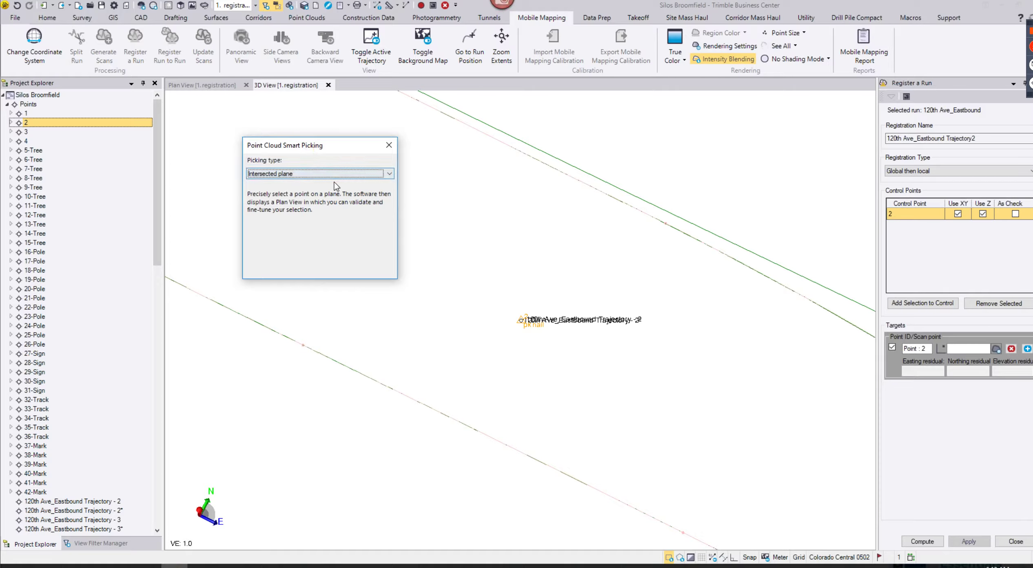
{"action": "left_click", "coordinate": [956, 347]}
Step: Hide the registered eastbound trajectory scans and show only the 120th Ave_Eastbound imported left and right scans
{"action": "left_click", "coordinate": [87, 543]}
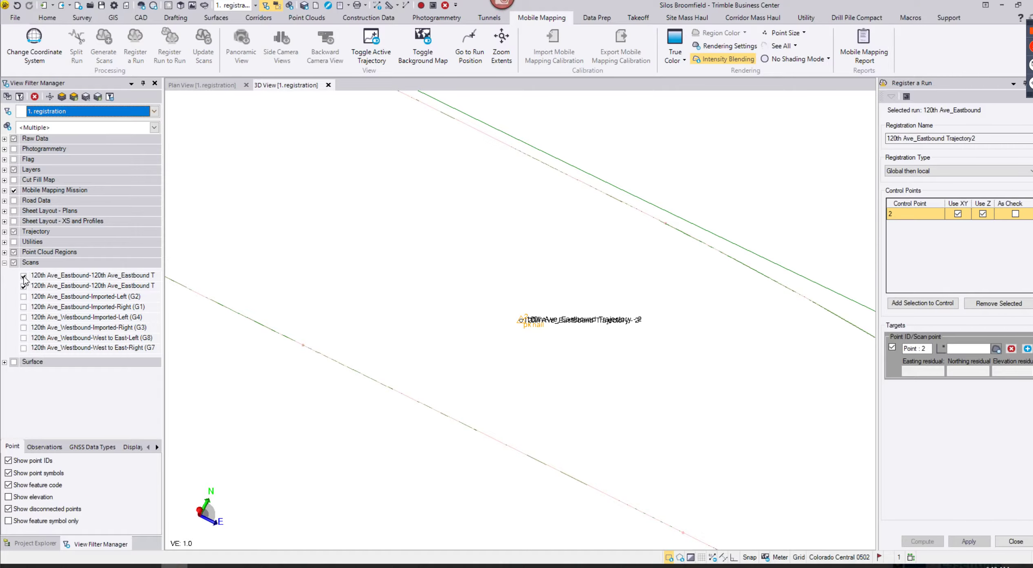
{"action": "left_click", "coordinate": [23, 276]}
{"action": "left_click", "coordinate": [24, 286]}
{"action": "left_click", "coordinate": [23, 297]}
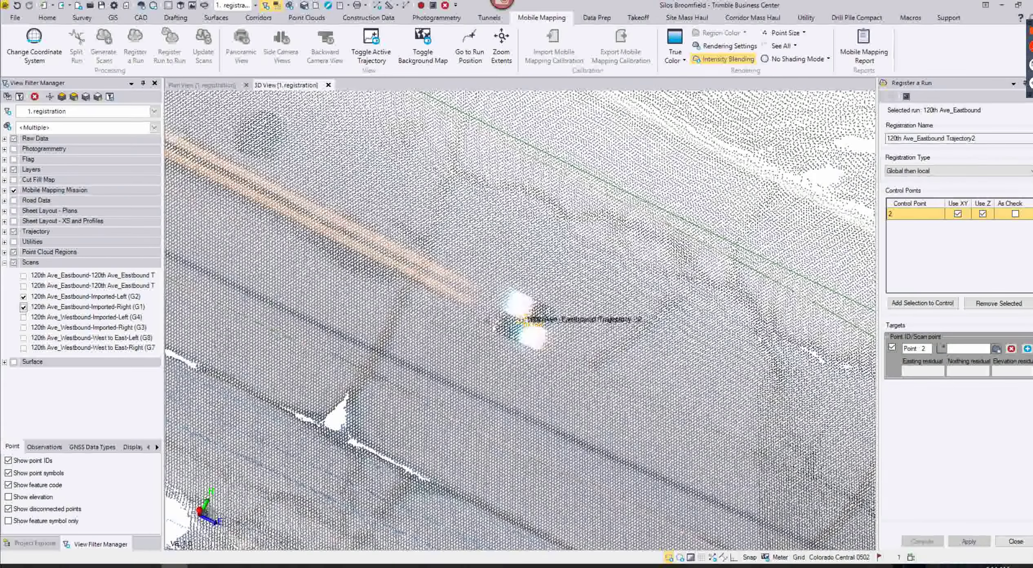
Step: Pick control point 2's target in the scan with the Intersected plane type, validate the pick, and close the registration without computing
{"action": "scroll", "coordinate": [485, 318], "scroll_direction": "up", "scroll_amount": 3}
{"action": "middle_click_drag", "start_coordinate": [541, 326], "coordinate": [478, 284]}
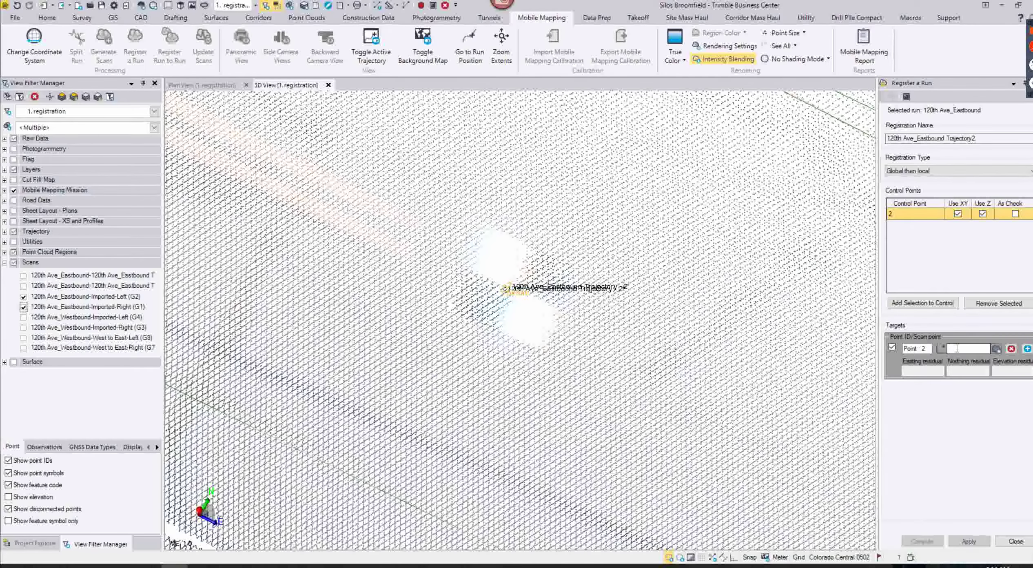
{"action": "left_click", "coordinate": [956, 348]}
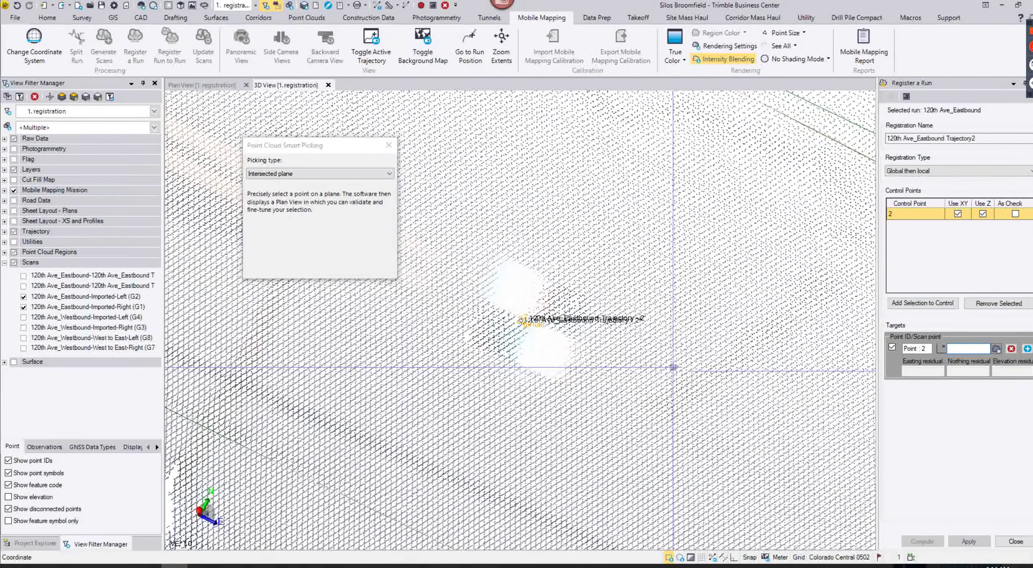
{"action": "left_click", "coordinate": [535, 304]}
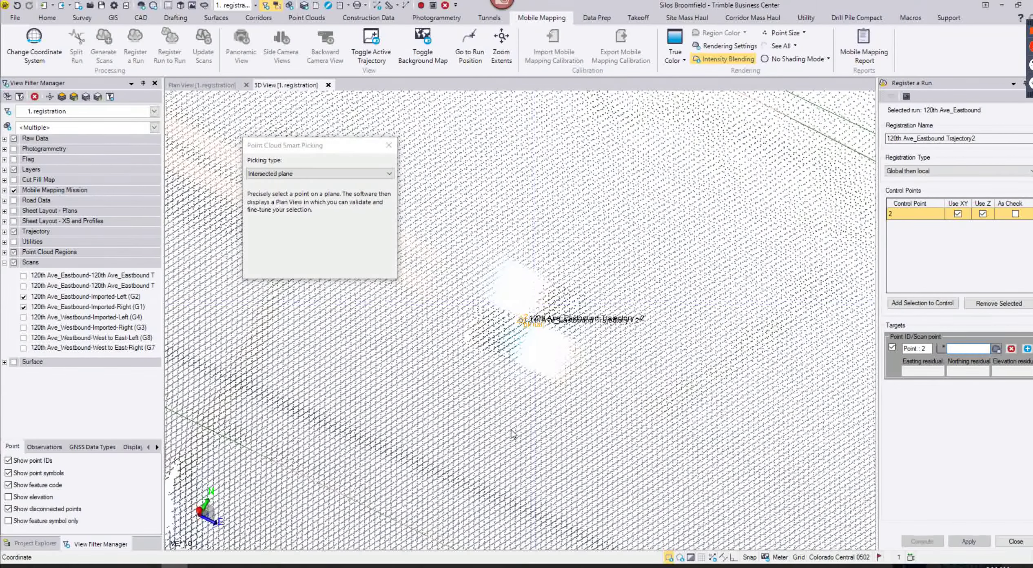
{"action": "left_click", "coordinate": [509, 296]}
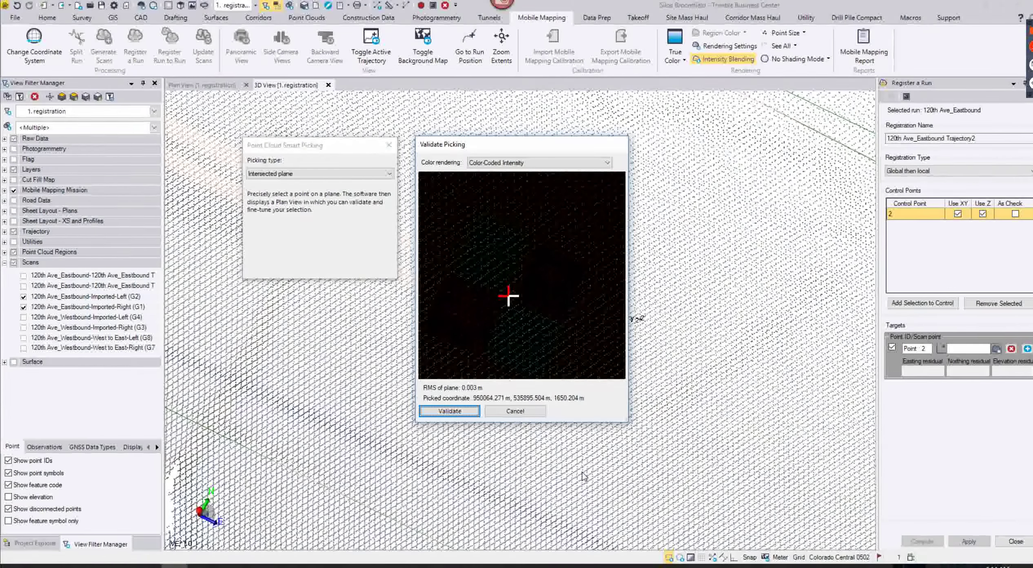
{"action": "left_click", "coordinate": [451, 412]}
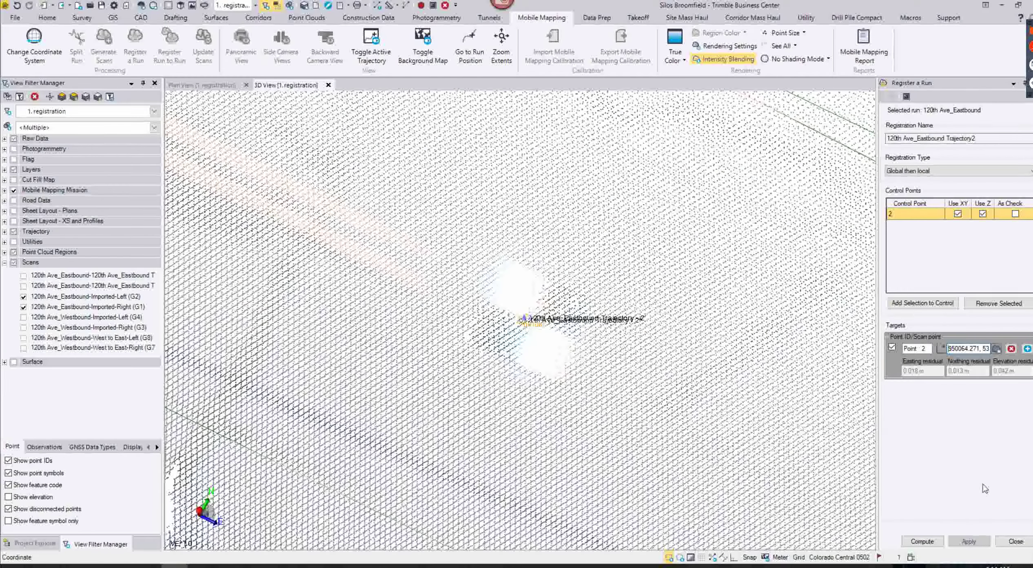
{"action": "left_click", "coordinate": [1017, 542]}
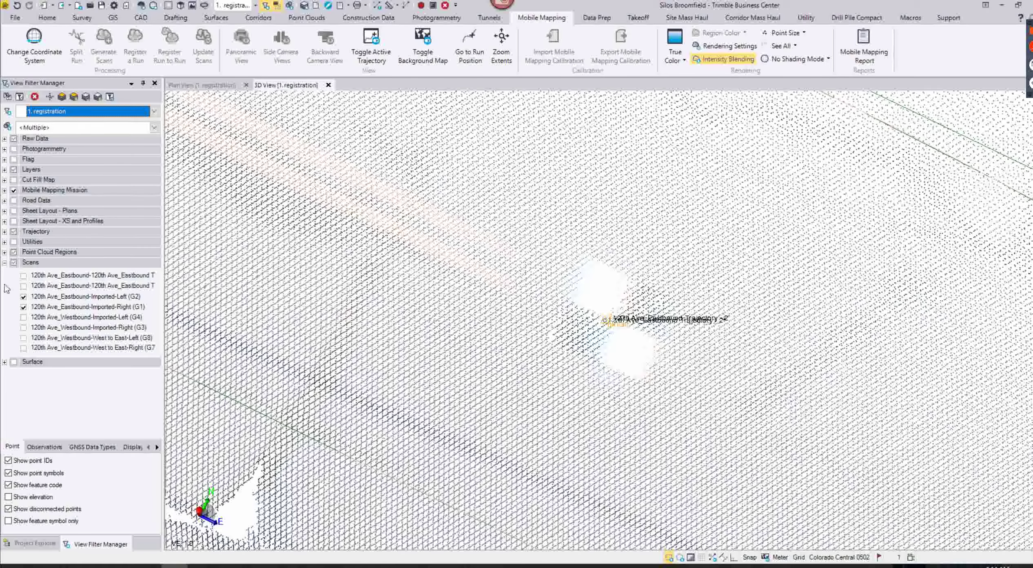
Step: Hide the 120th Ave_Eastbound imported left and right scans and show the run's two registered trajectory scans
{"action": "left_click", "coordinate": [24, 297]}
{"action": "left_click", "coordinate": [23, 307]}
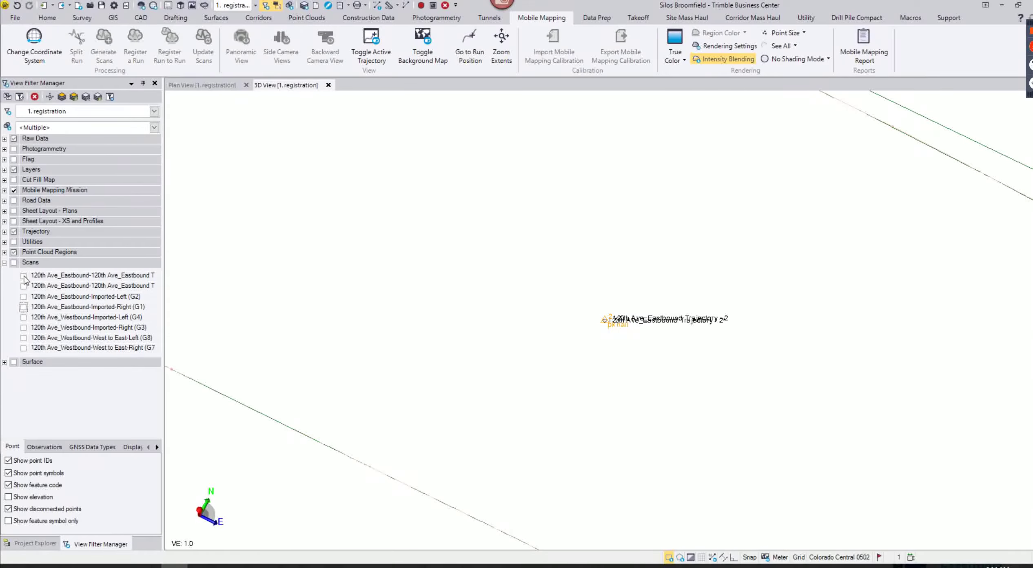
{"action": "left_click", "coordinate": [23, 276]}
{"action": "left_click", "coordinate": [24, 286]}
{"action": "scroll", "coordinate": [618, 374], "scroll_direction": "down", "scroll_amount": 5}
{"action": "scroll", "coordinate": [574, 384], "scroll_direction": "down", "scroll_amount": 3}
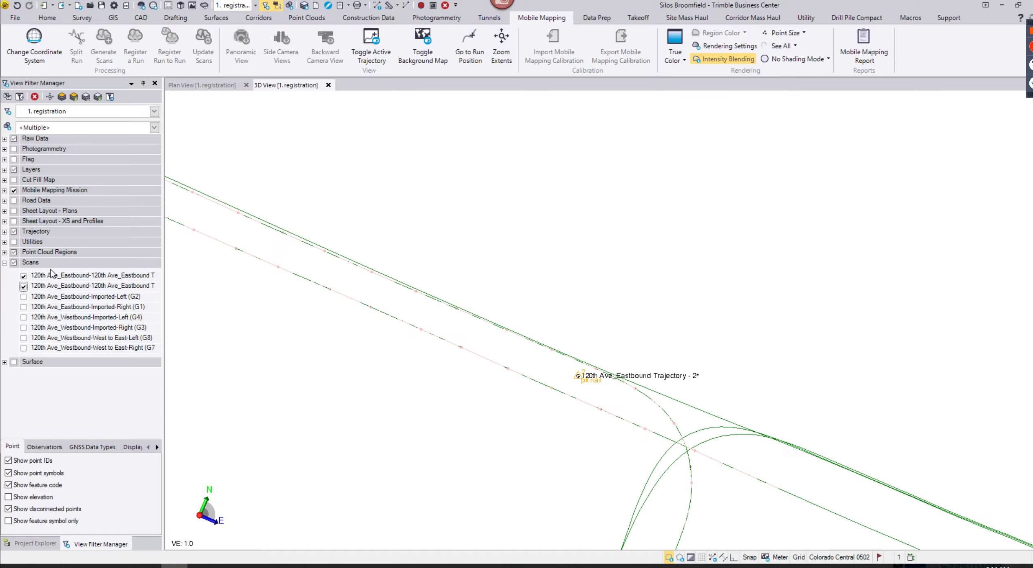
Step: Toggle the active trajectory of the 120th Ave_Eastbound run in the Silos mission
{"action": "left_click", "coordinate": [37, 544]}
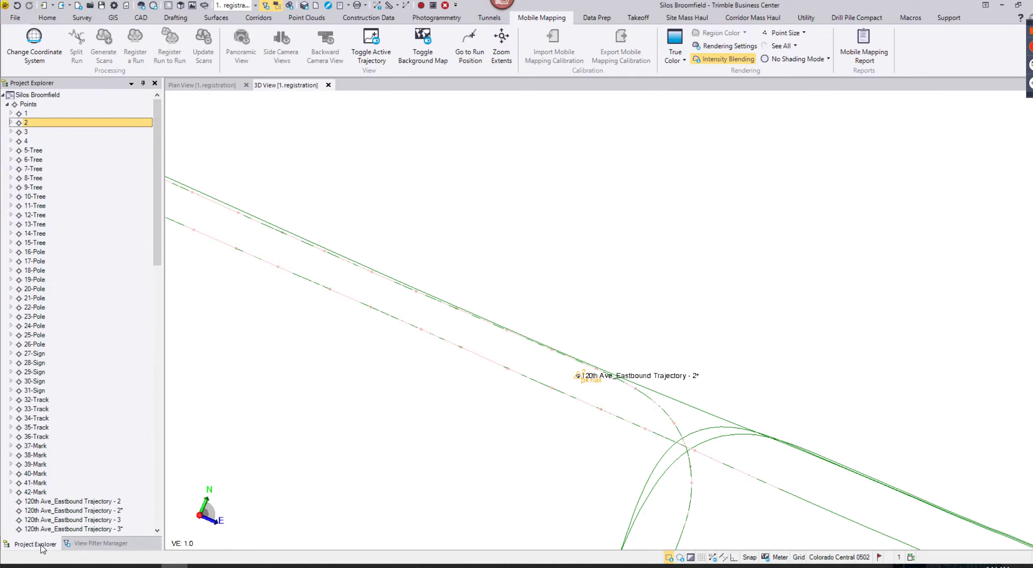
{"action": "left_click", "coordinate": [7, 104]}
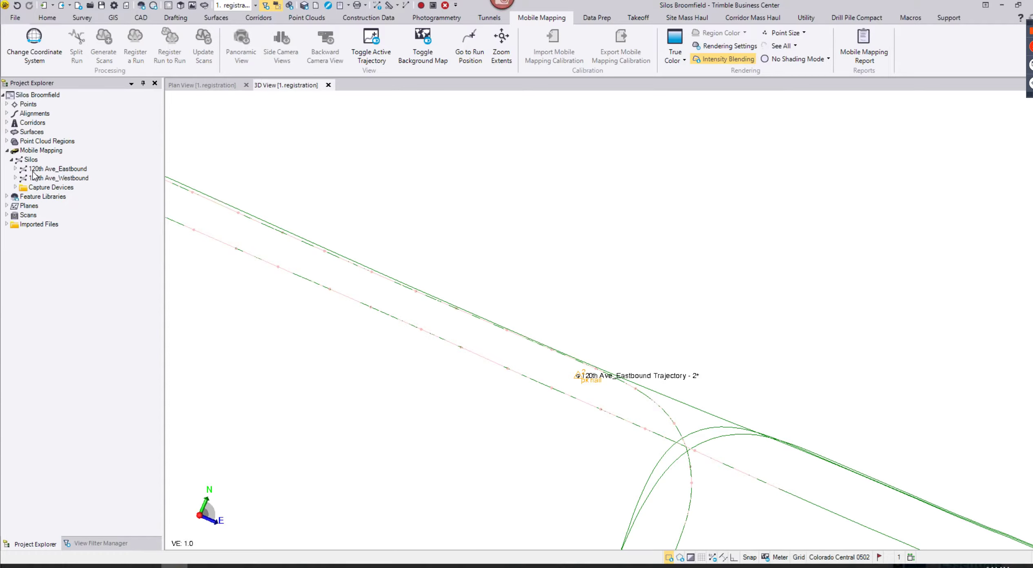
{"action": "right_click", "coordinate": [47, 173]}
{"action": "left_click", "coordinate": [82, 187]}
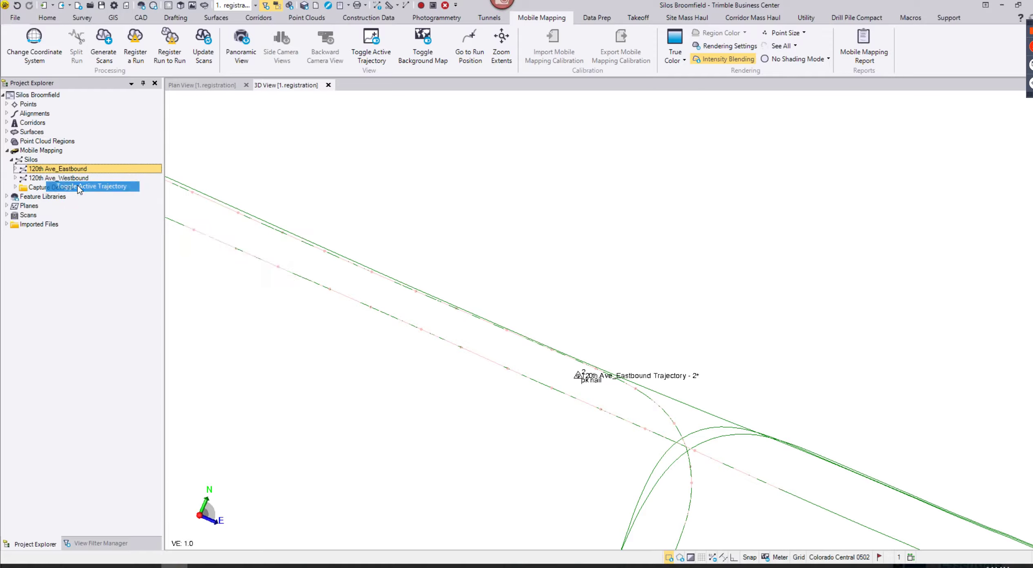
Step: Toggle on the versioned trajectory of 120th Ave_Eastbound Trajectory and check its course past the control points
{"action": "left_click", "coordinate": [16, 169]}
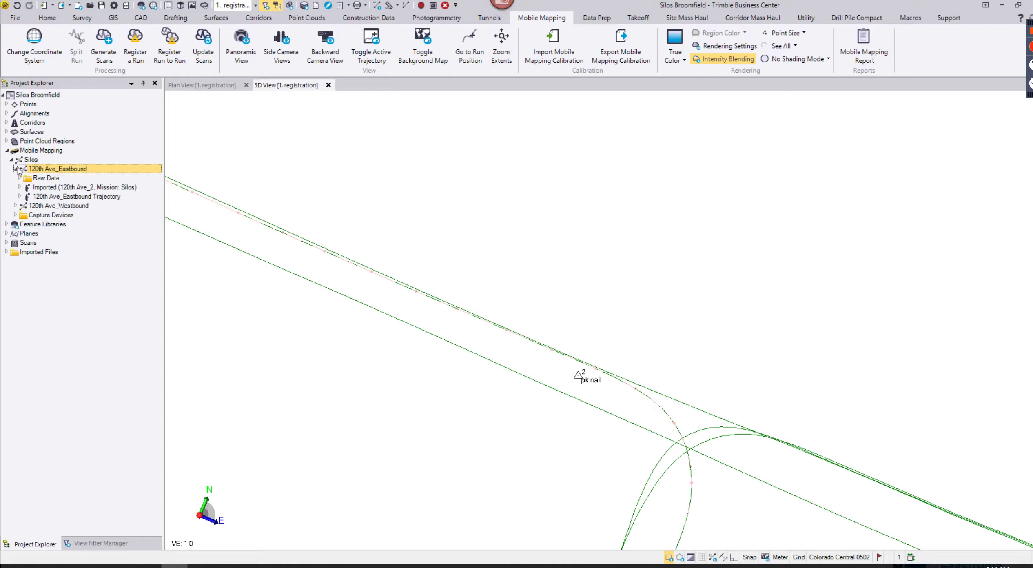
{"action": "left_click", "coordinate": [69, 196]}
{"action": "right_click", "coordinate": [69, 195]}
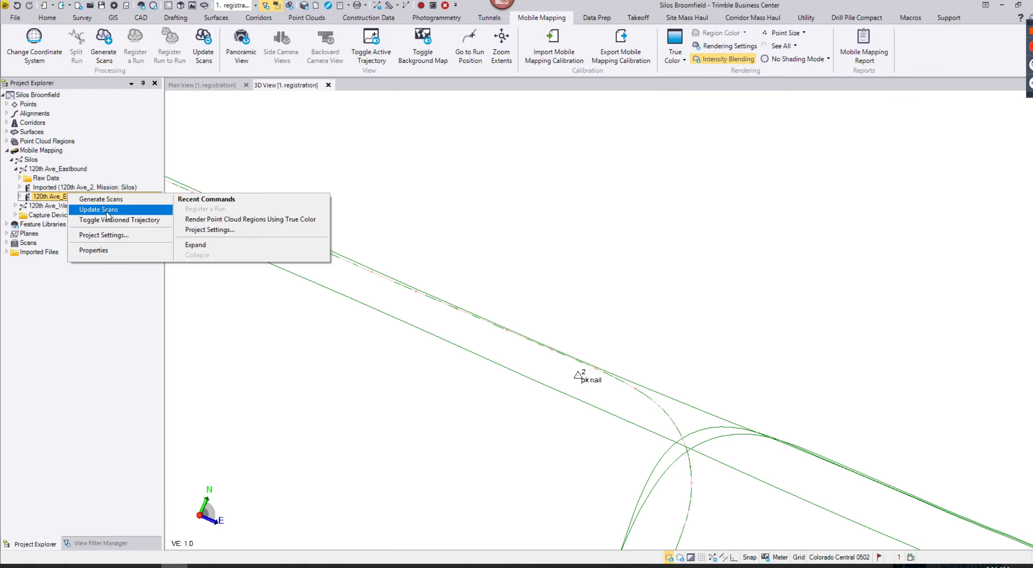
{"action": "left_click", "coordinate": [108, 220]}
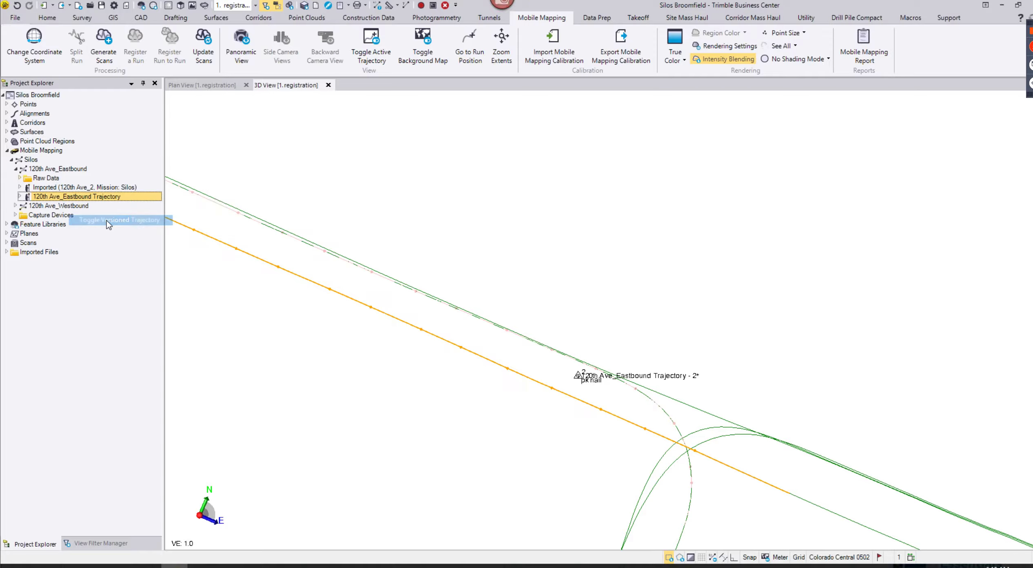
{"action": "scroll", "coordinate": [550, 411], "scroll_direction": "down", "scroll_amount": 3}
{"action": "middle_click_drag", "start_coordinate": [521, 404], "coordinate": [800, 343]}
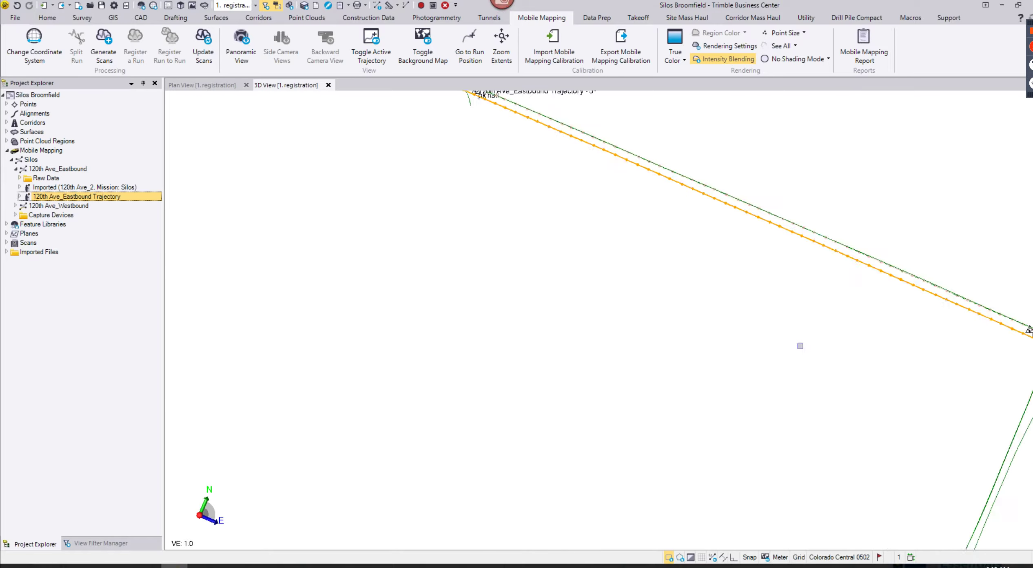
{"action": "scroll", "coordinate": [732, 341], "scroll_direction": "down", "scroll_amount": 5}
{"action": "middle_click_drag", "start_coordinate": [680, 335], "coordinate": [542, 375]}
{"action": "left_click", "coordinate": [190, 86]}
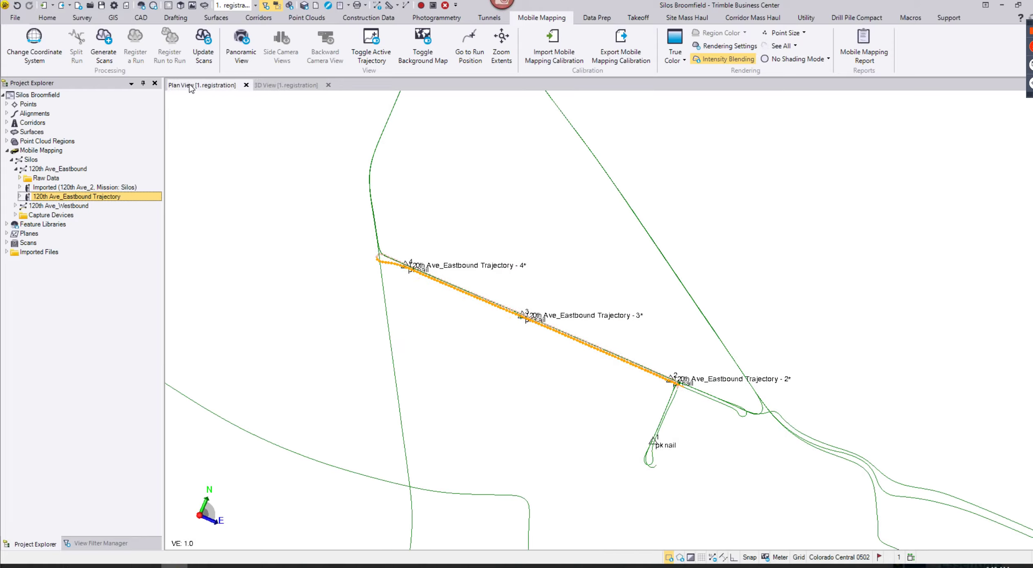
{"action": "left_click", "coordinate": [280, 85]}
{"action": "scroll", "coordinate": [530, 286], "scroll_direction": "up", "scroll_amount": 3}
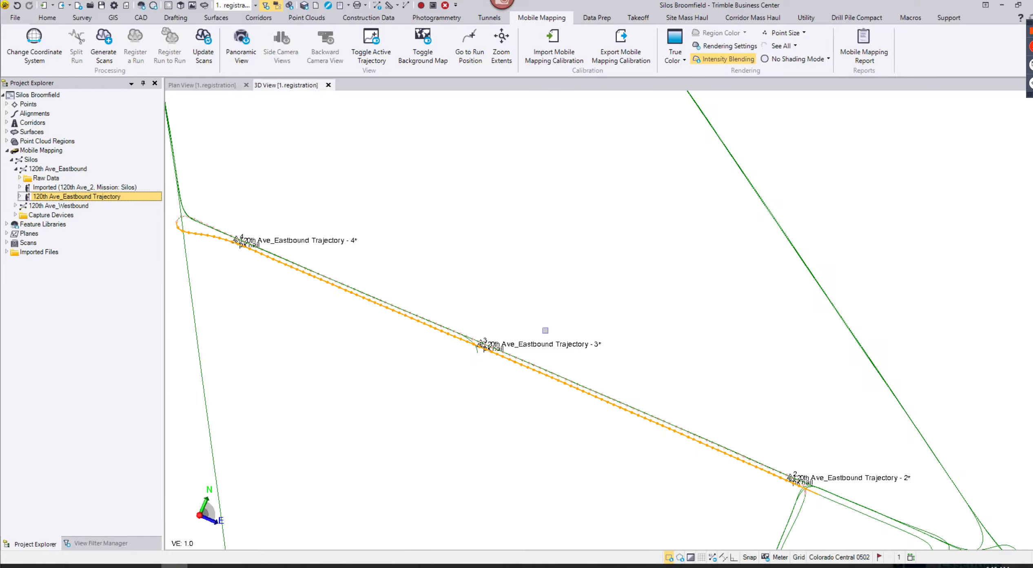
Step: Show the 120th Ave_Westbound West to East left and right scans together with the eastbound trajectory scans
{"action": "left_click", "coordinate": [89, 544]}
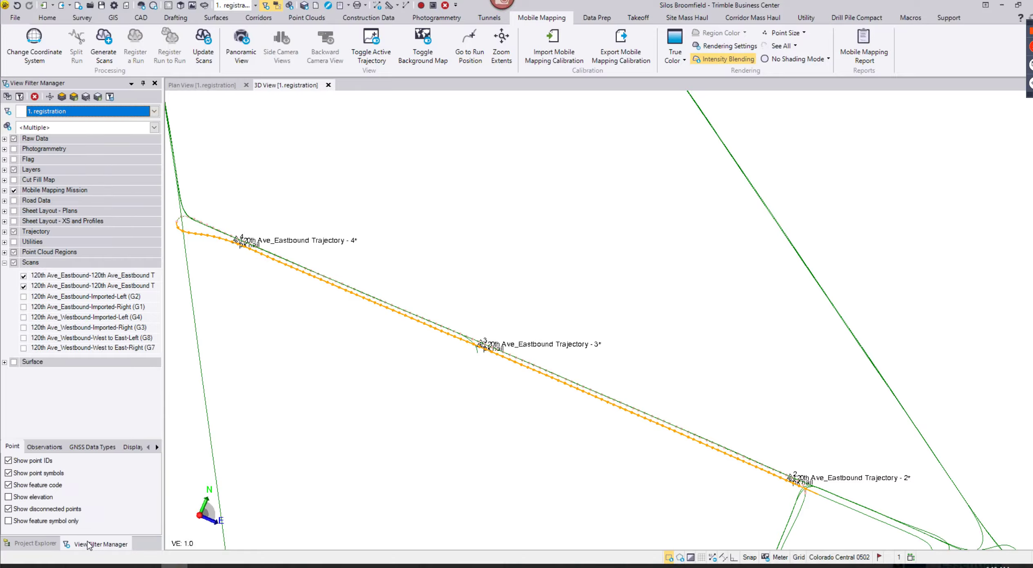
{"action": "left_click", "coordinate": [24, 338]}
{"action": "left_click", "coordinate": [24, 348]}
{"action": "scroll", "coordinate": [429, 454], "scroll_direction": "down", "scroll_amount": 3}
{"action": "middle_click_drag", "start_coordinate": [429, 454], "coordinate": [407, 278]}
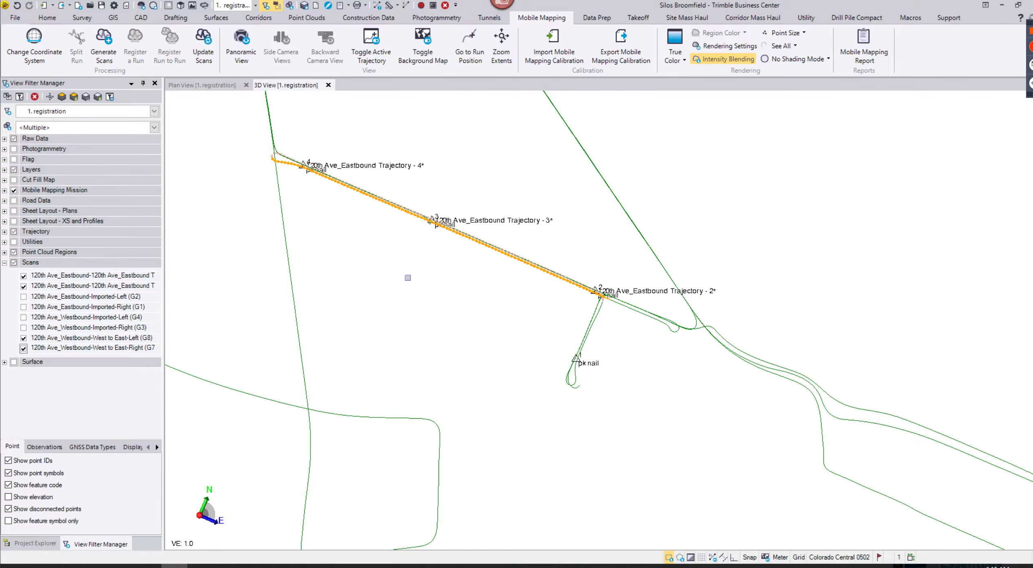
Step: Switch on all point cloud regions and inspect the combined eastbound and westbound scans along the road
{"action": "left_click", "coordinate": [4, 252]}
{"action": "left_click", "coordinate": [14, 252]}
{"action": "left_click", "coordinate": [14, 253]}
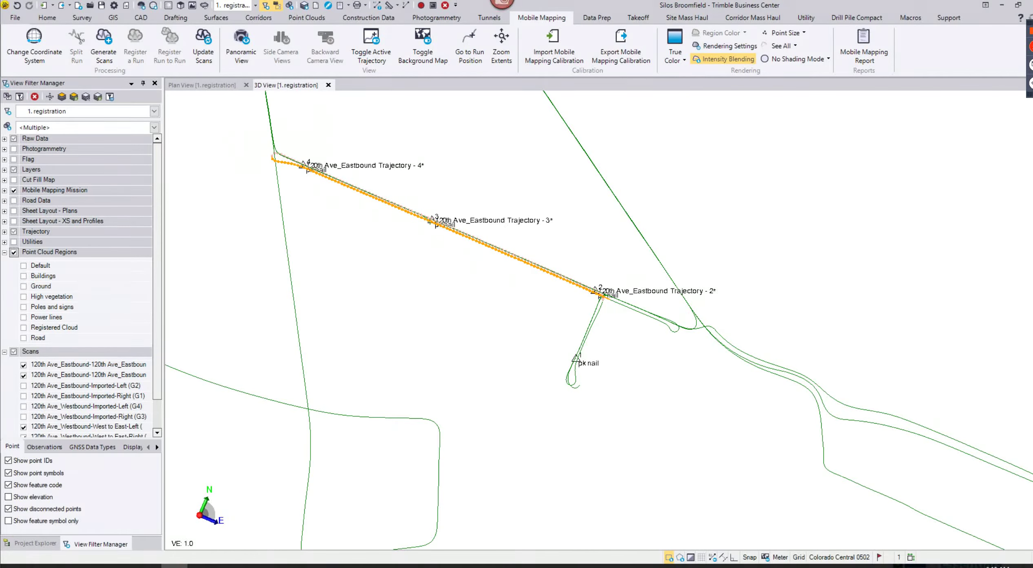
{"action": "scroll", "coordinate": [521, 268], "scroll_direction": "up", "scroll_amount": 3}
{"action": "scroll", "coordinate": [543, 292], "scroll_direction": "up", "scroll_amount": 3}
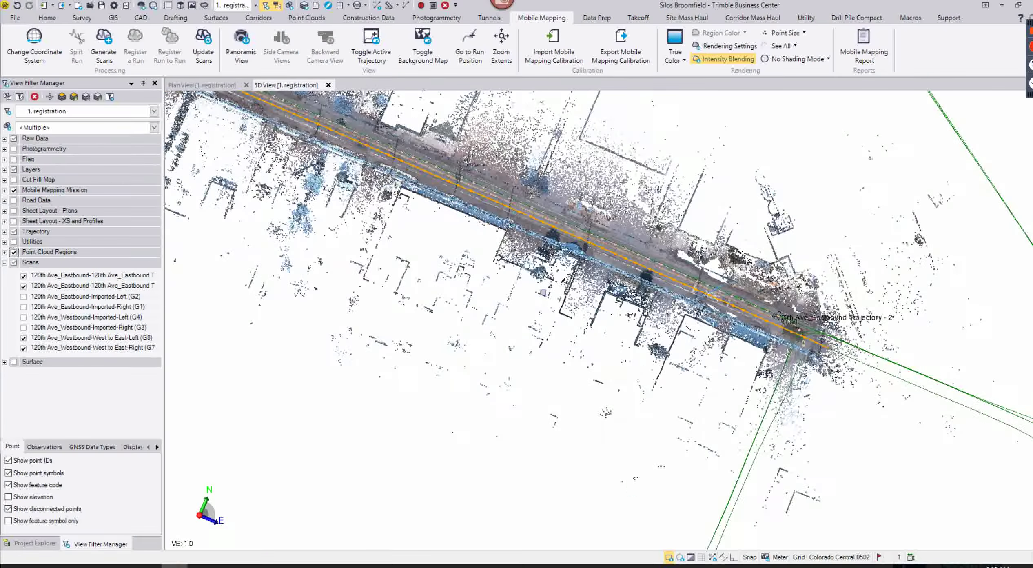
{"action": "right_click_drag", "start_coordinate": [566, 307], "coordinate": [568, 305]}
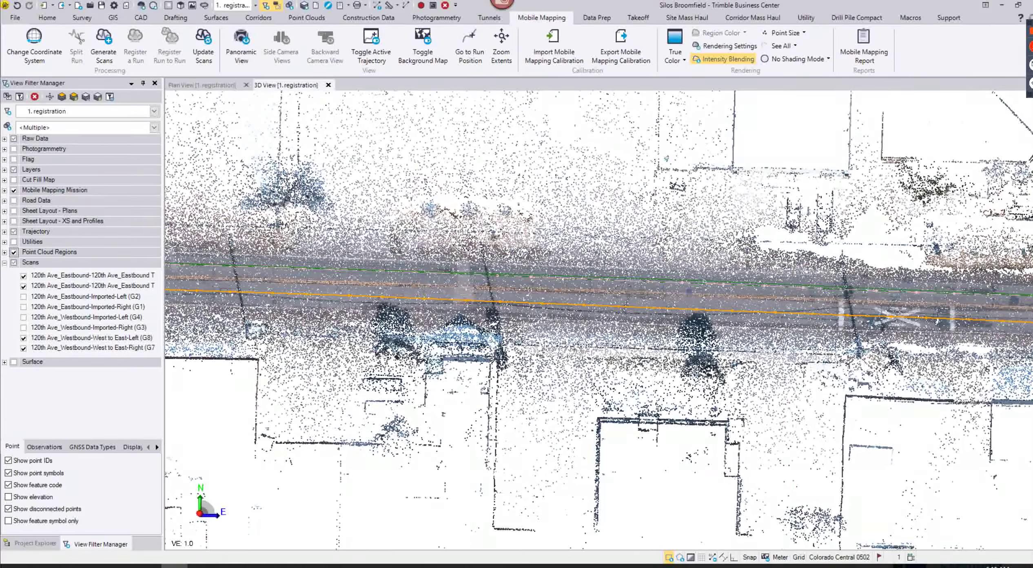
{"action": "scroll", "coordinate": [567, 306], "scroll_direction": "up", "scroll_amount": 3}
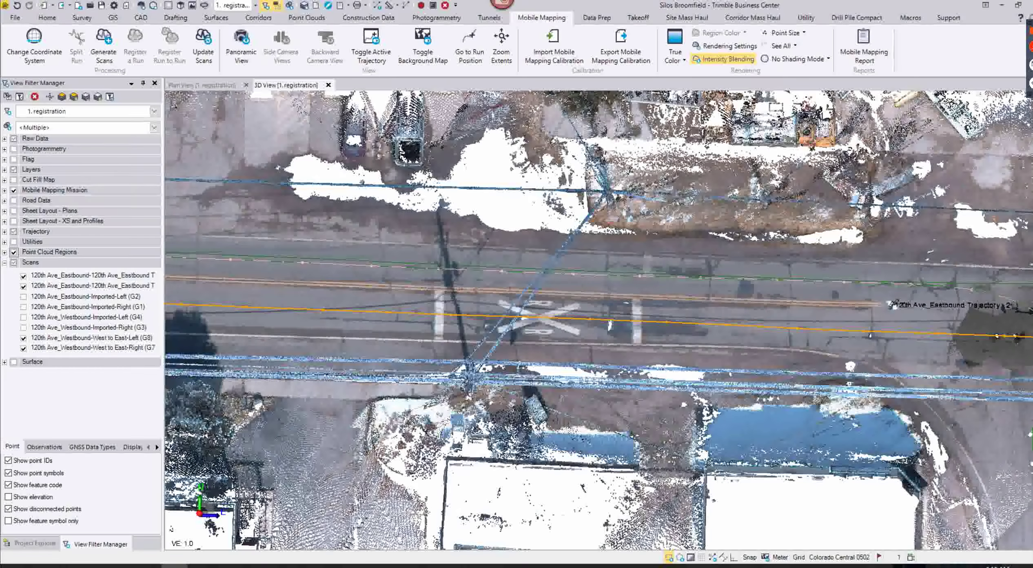
{"action": "middle_click_drag", "start_coordinate": [567, 306], "coordinate": [374, 293]}
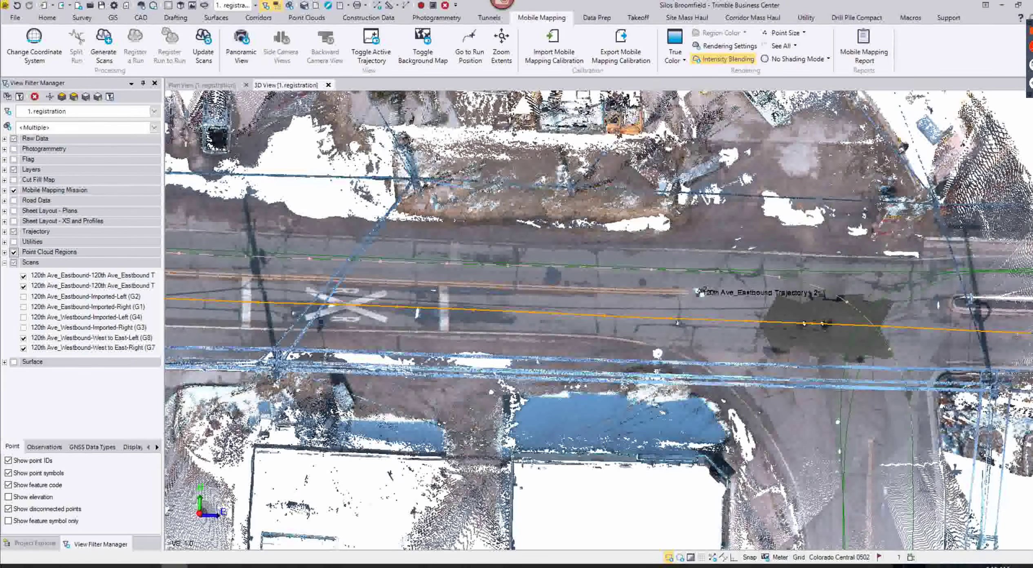
{"action": "middle_click_drag", "start_coordinate": [327, 326], "coordinate": [665, 352]}
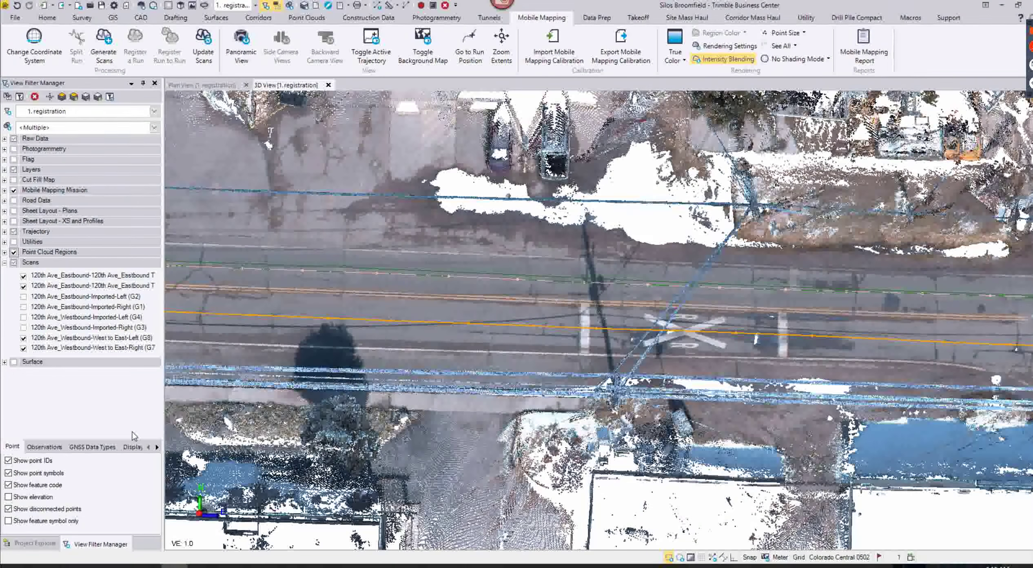
Step: Set up Register Run to Run with 120th Ave_Westbound as adjusted run and 120th Ave_Eastbound as reference run, then close it without computing
{"action": "left_click", "coordinate": [33, 543]}
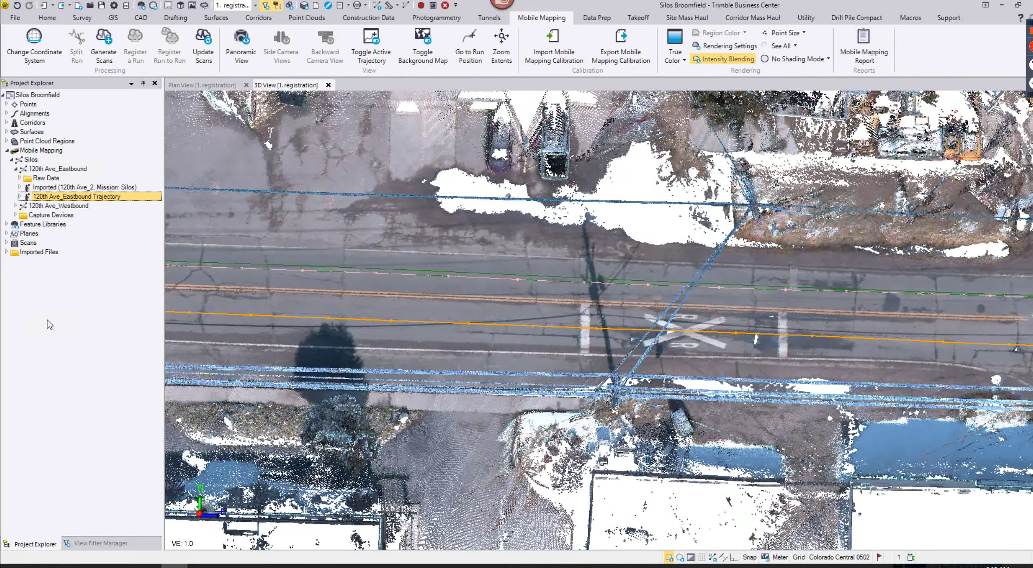
{"action": "right_click", "coordinate": [73, 206]}
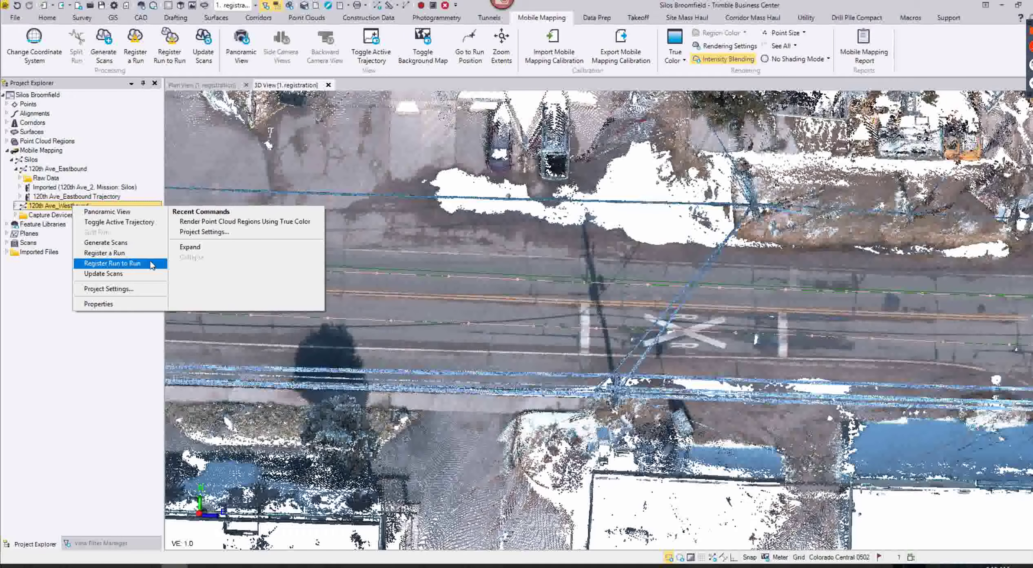
{"action": "left_click", "coordinate": [151, 264]}
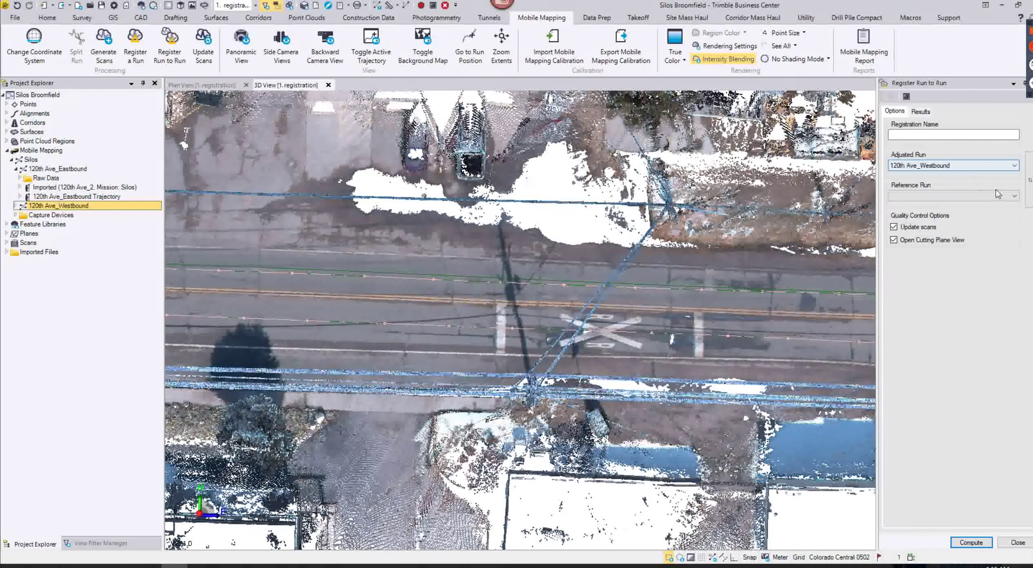
{"action": "left_click", "coordinate": [1011, 196]}
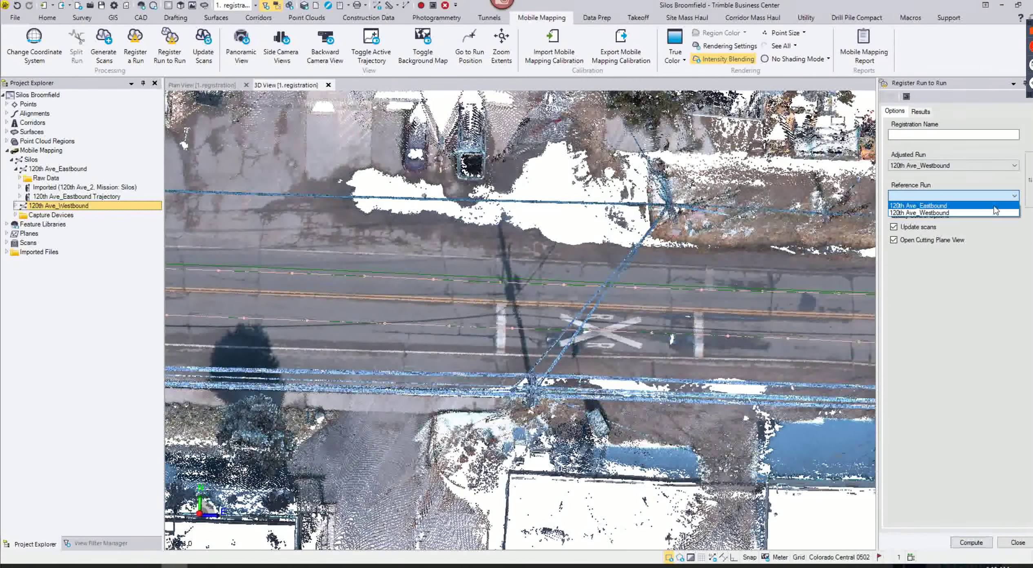
{"action": "left_click", "coordinate": [992, 207]}
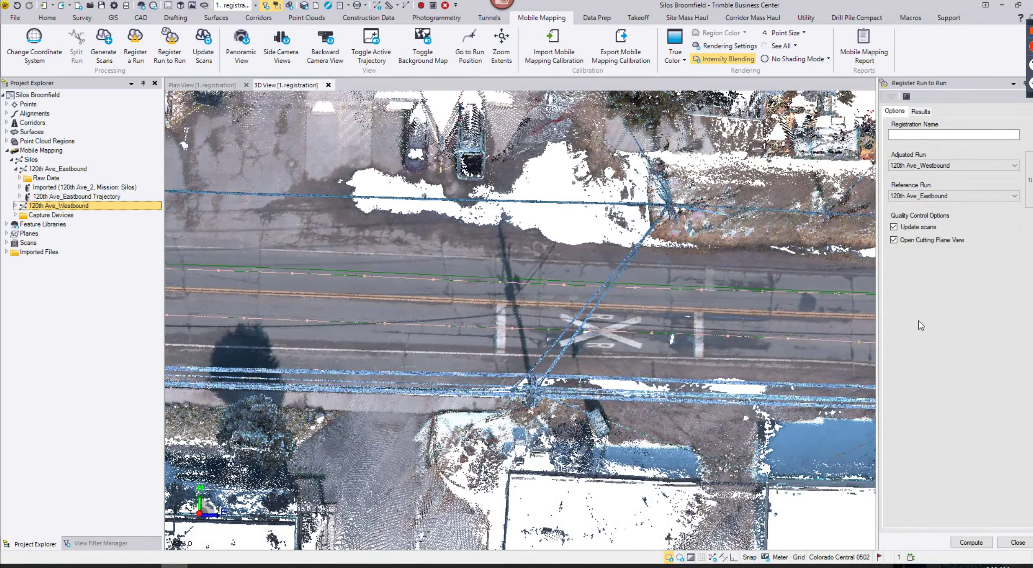
{"action": "left_click", "coordinate": [1015, 542]}
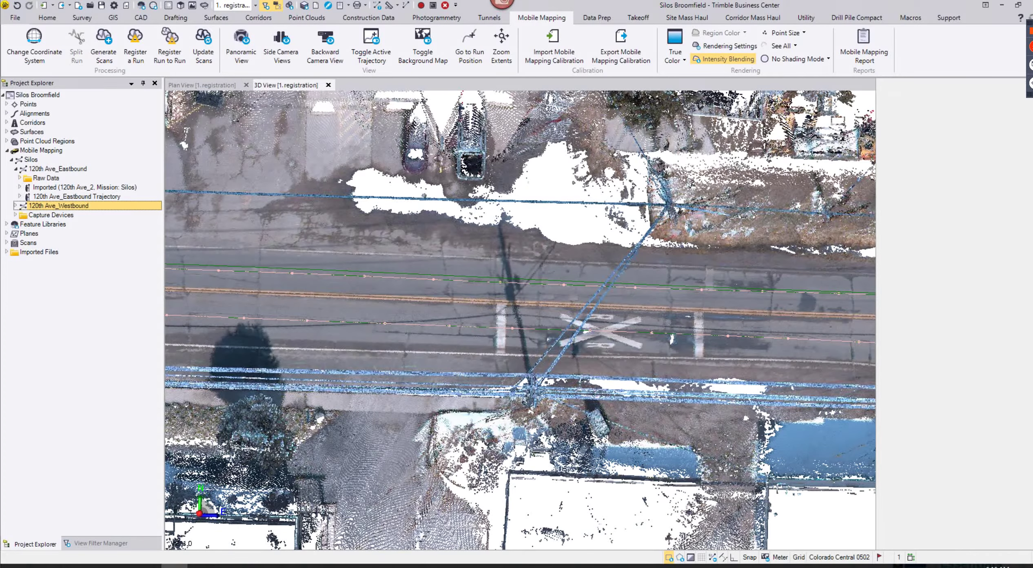
Step: Open the Cutting Plane View and set its plane to Mobile Mapping Cutting Plane
{"action": "left_click", "coordinate": [306, 18]}
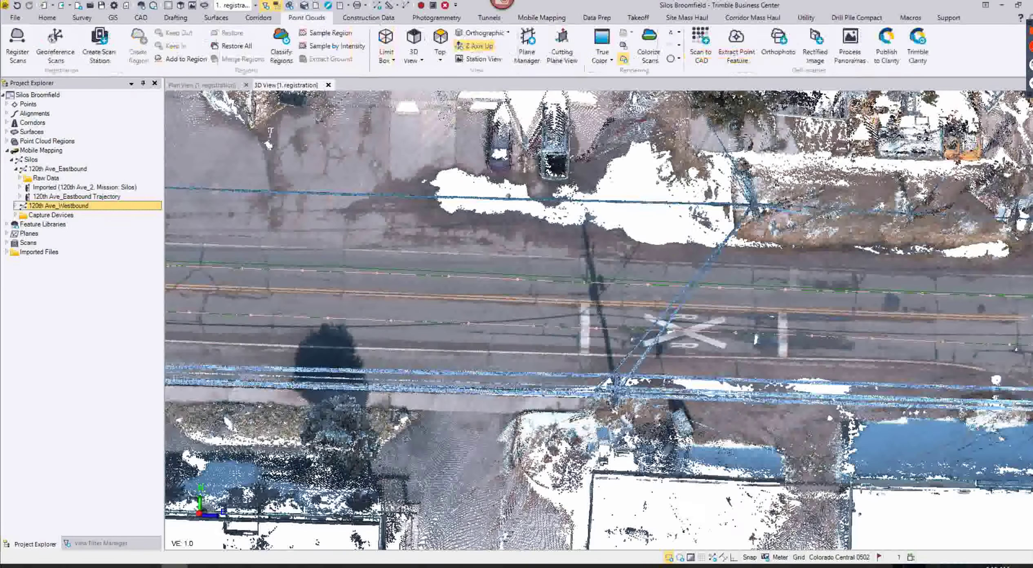
{"action": "left_click", "coordinate": [562, 38]}
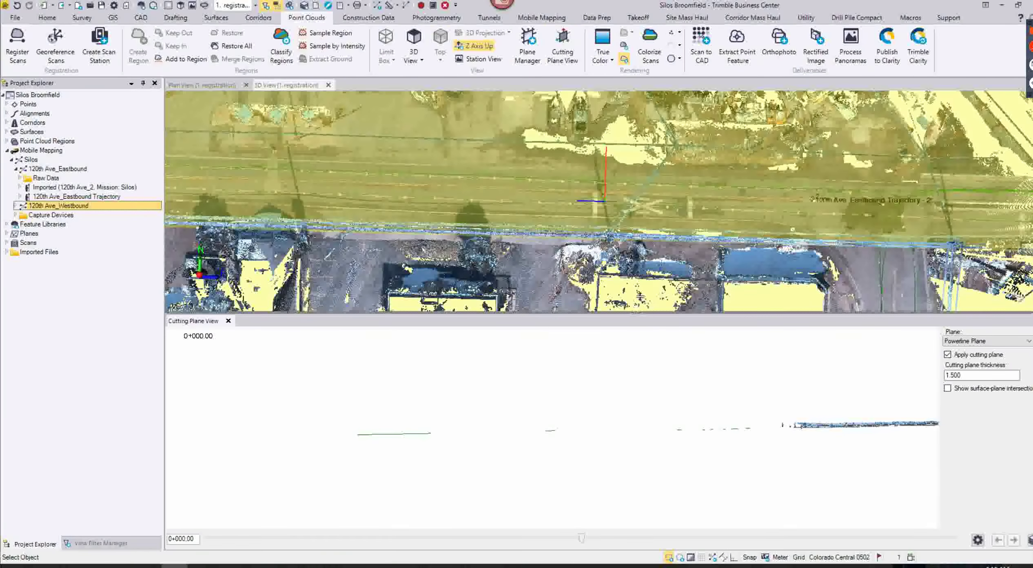
{"action": "left_click", "coordinate": [995, 236]}
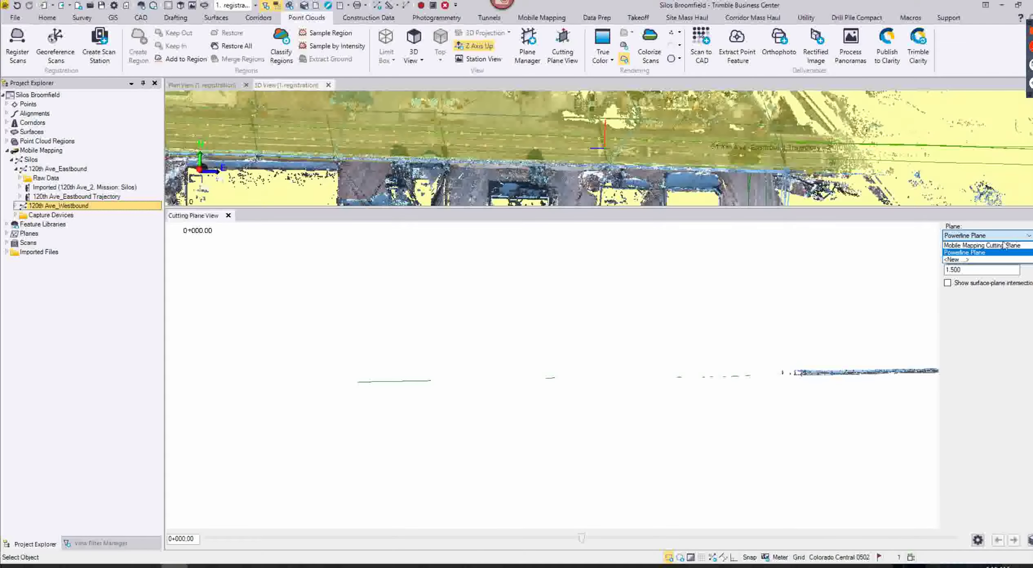
{"action": "left_click", "coordinate": [610, 371]}
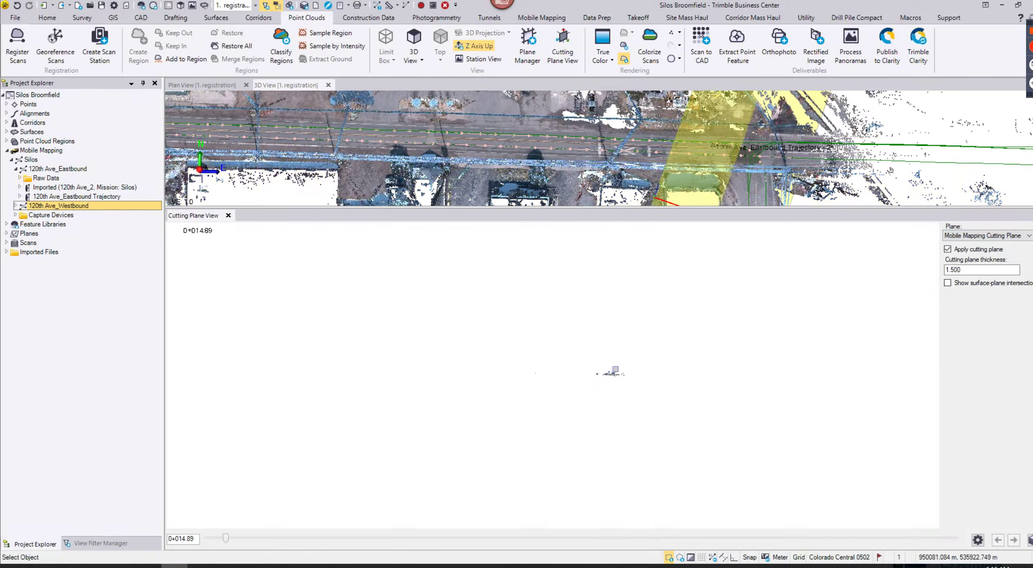
Step: Set the cutting plane thickness to 0.200 and examine the road surface profile in the Cutting Plane View
{"action": "scroll", "coordinate": [610, 375], "scroll_direction": "up", "scroll_amount": 5}
{"action": "middle_click_drag", "start_coordinate": [610, 374], "coordinate": [576, 432]}
{"action": "scroll", "coordinate": [575, 432], "scroll_direction": "up", "scroll_amount": 4}
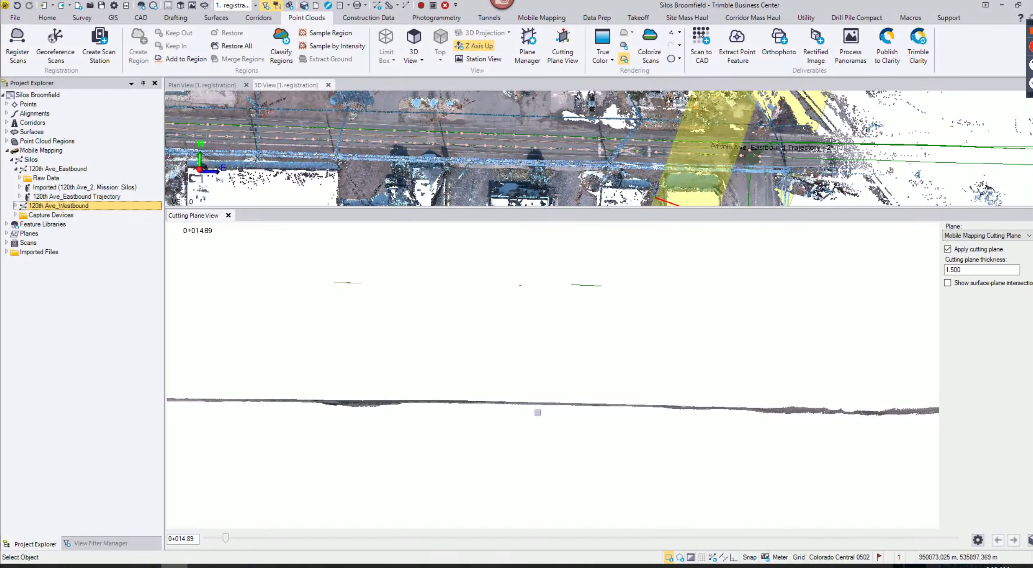
{"action": "left_click", "coordinate": [984, 266]}
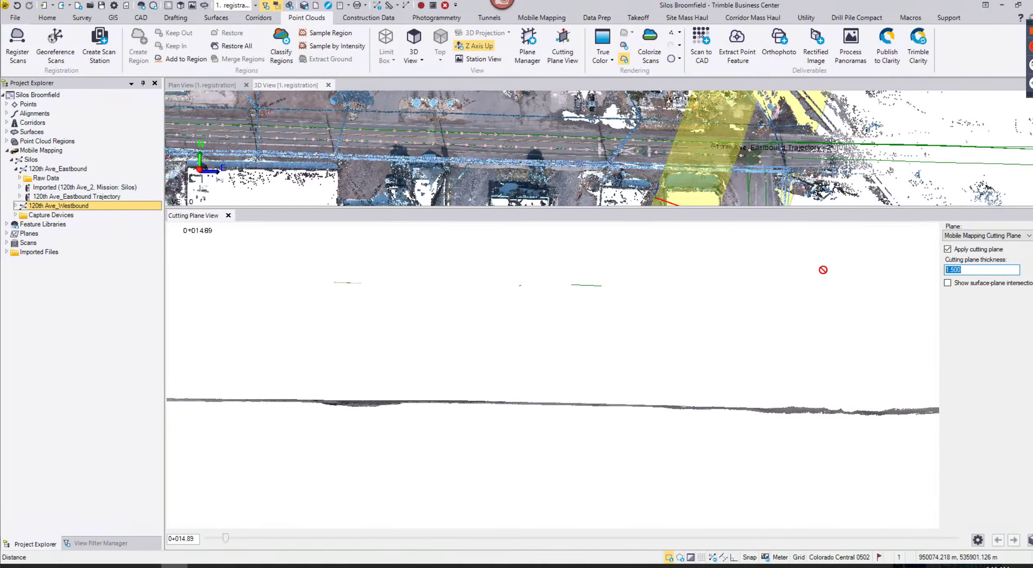
{"action": "type", "text": "0.2"}
{"action": "key", "text": "Tab"}
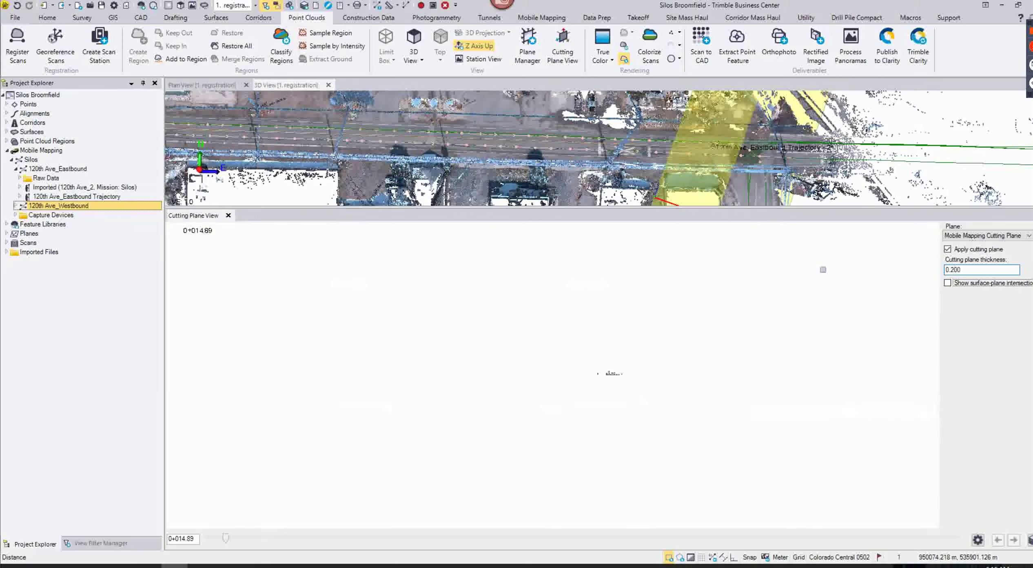
{"action": "scroll", "coordinate": [634, 344], "scroll_direction": "up", "scroll_amount": 12}
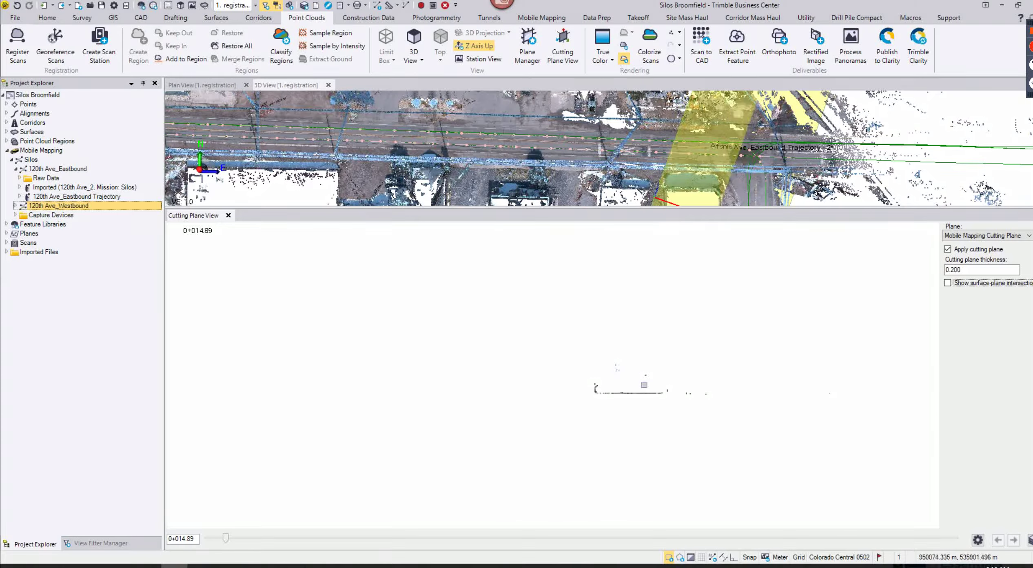
{"action": "scroll", "coordinate": [658, 428], "scroll_direction": "up", "scroll_amount": 2}
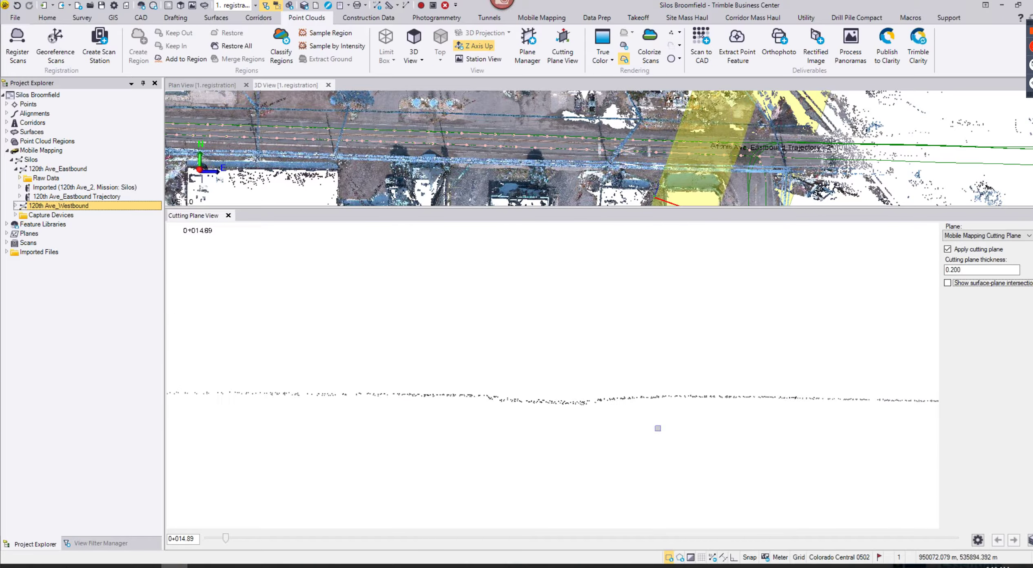
{"action": "middle_click_drag", "start_coordinate": [685, 419], "coordinate": [564, 424]}
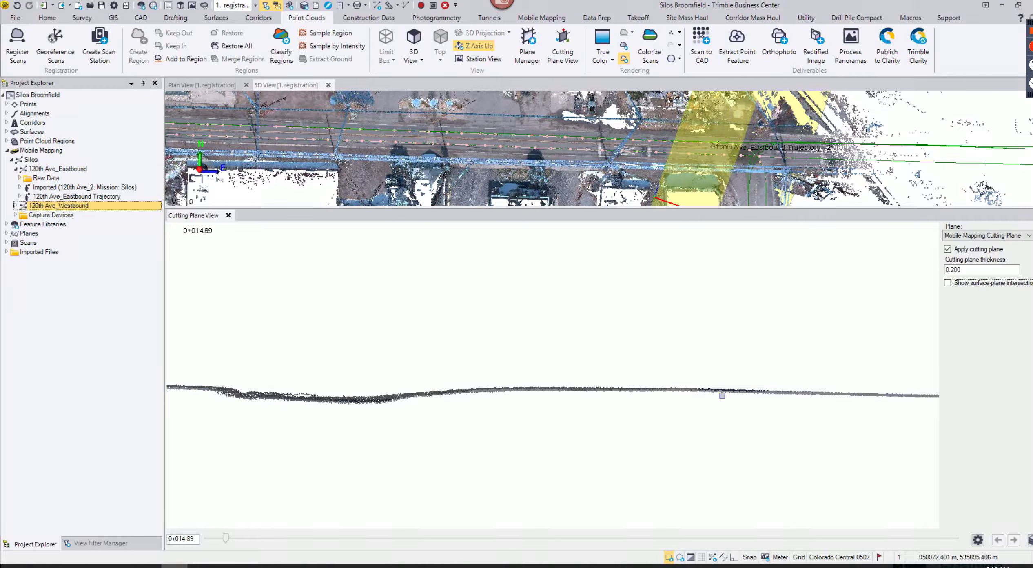
Step: Hide and show the 120th Ave_Westbound West to East left and right scans to compare them with the eastbound scans in the cutting plane
{"action": "left_click", "coordinate": [101, 543]}
{"action": "left_click", "coordinate": [23, 337]}
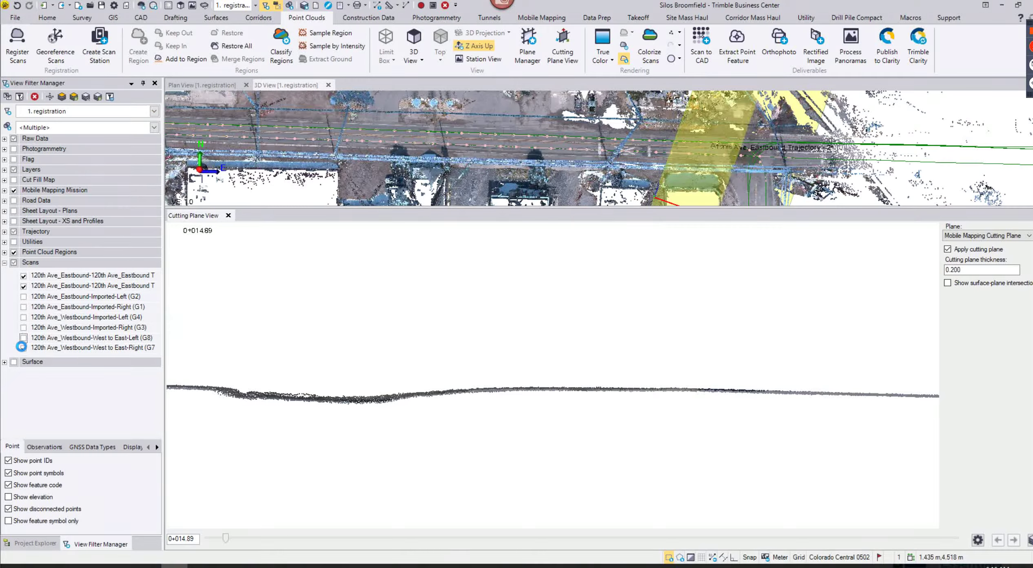
{"action": "left_click", "coordinate": [23, 338]}
{"action": "left_click", "coordinate": [23, 348]}
{"action": "left_click", "coordinate": [23, 348]}
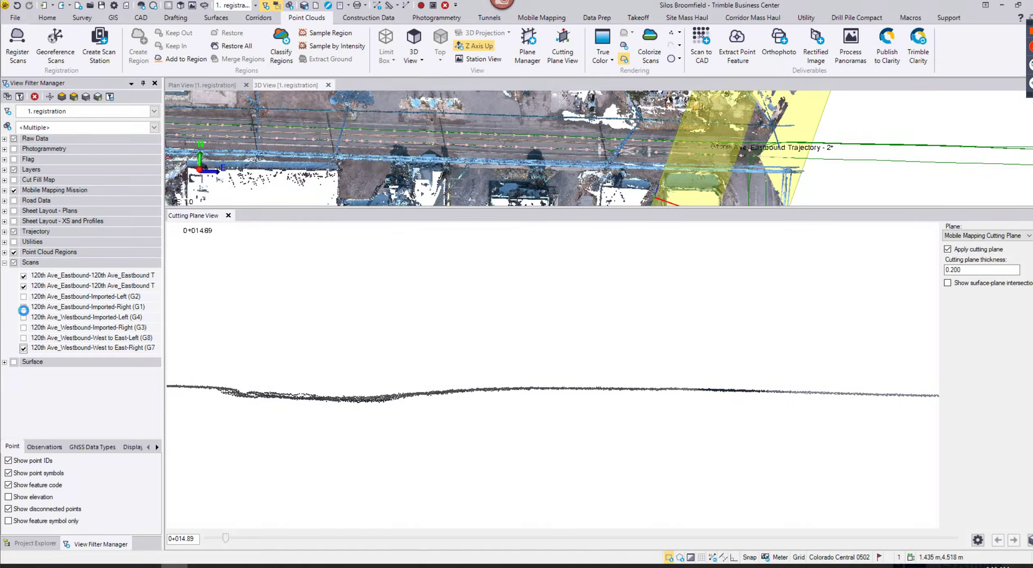
{"action": "left_click", "coordinate": [23, 338]}
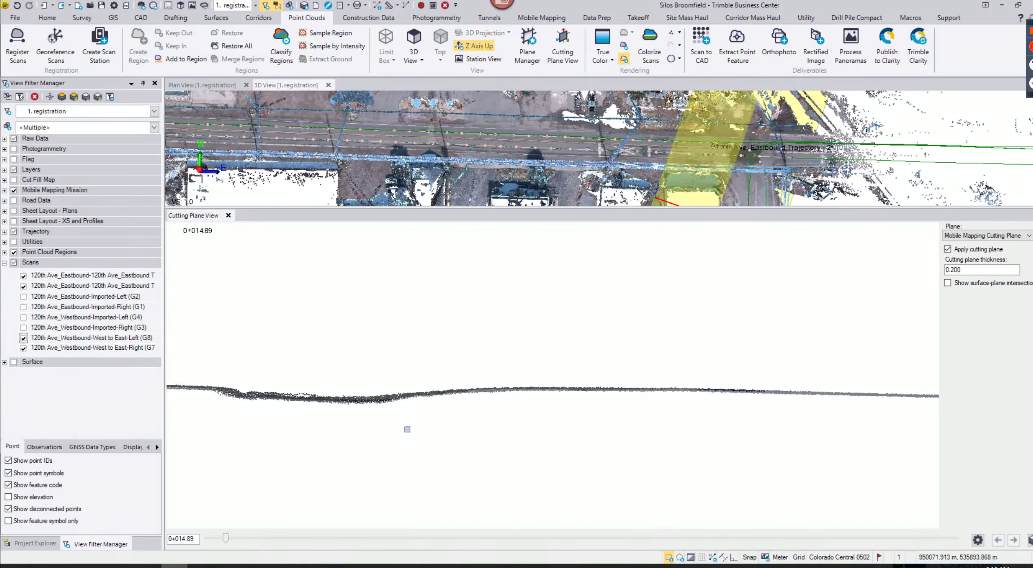
Step: Hide the registered eastbound and westbound scans and show the four Imported left and right scans to check the unregistered alignment
{"action": "left_click", "coordinate": [23, 285]}
{"action": "left_click", "coordinate": [23, 277]}
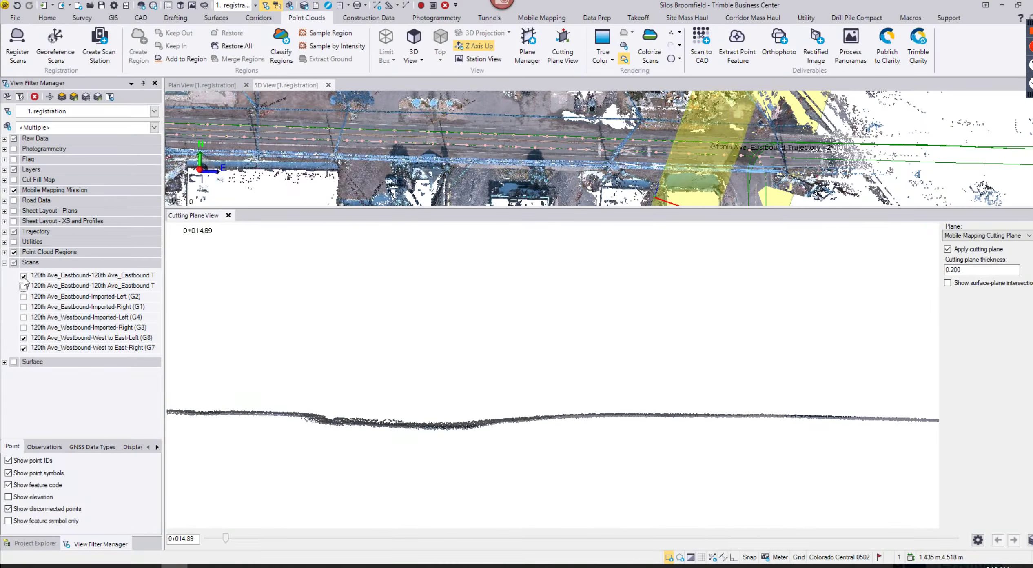
{"action": "left_click", "coordinate": [24, 348]}
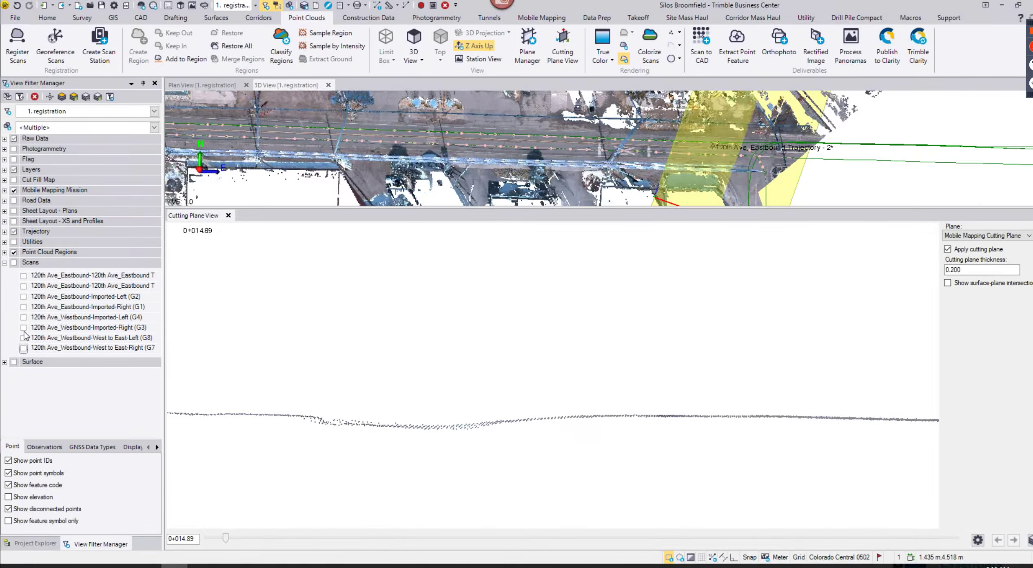
{"action": "left_click", "coordinate": [23, 327]}
{"action": "left_click", "coordinate": [23, 317]}
{"action": "left_click", "coordinate": [24, 306]}
{"action": "left_click", "coordinate": [24, 297]}
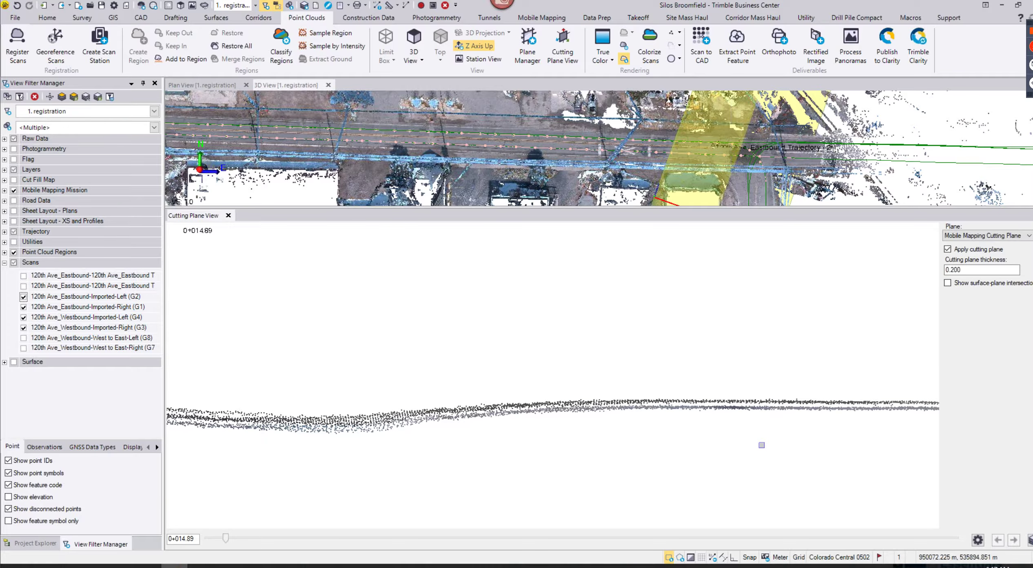
Step: Hide the four Imported scans and show the registered West to East and Eastbound Trajectory scans again for comparison
{"action": "left_click", "coordinate": [23, 297]}
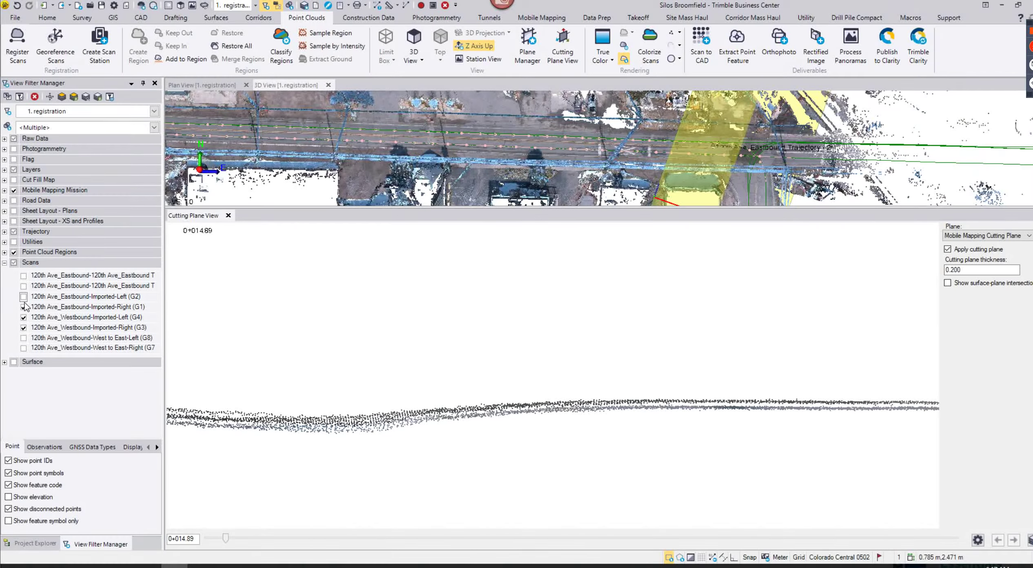
{"action": "left_click", "coordinate": [23, 308]}
{"action": "left_click", "coordinate": [23, 317]}
{"action": "left_click", "coordinate": [24, 327]}
{"action": "left_click", "coordinate": [24, 338]}
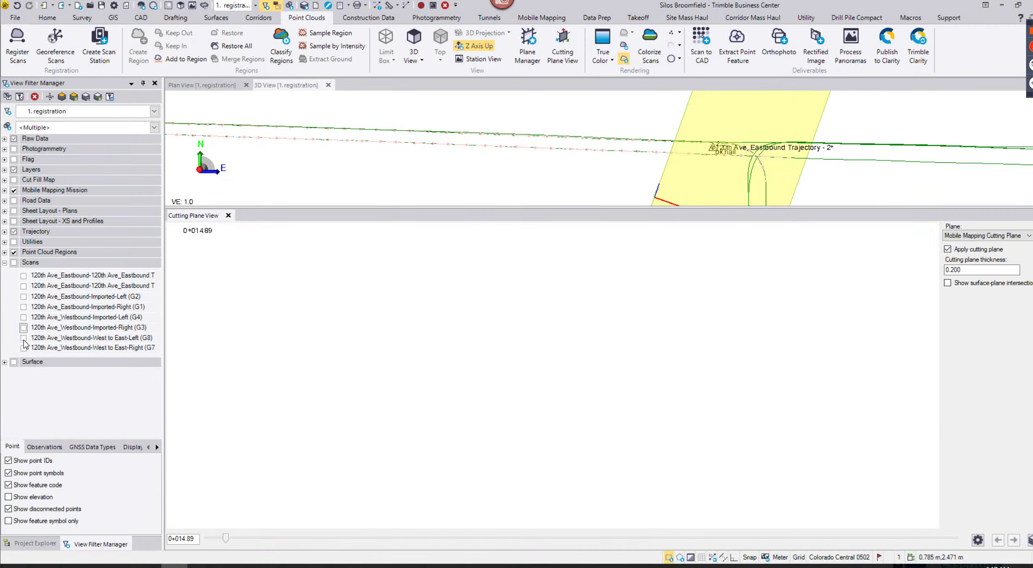
{"action": "left_click", "coordinate": [23, 347]}
{"action": "left_click", "coordinate": [23, 286]}
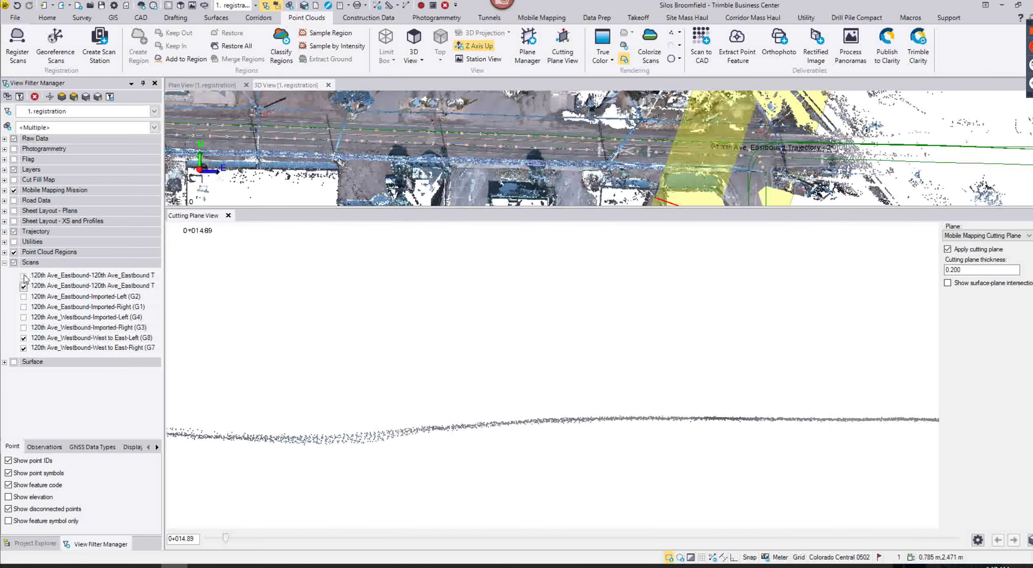
{"action": "left_click", "coordinate": [23, 276]}
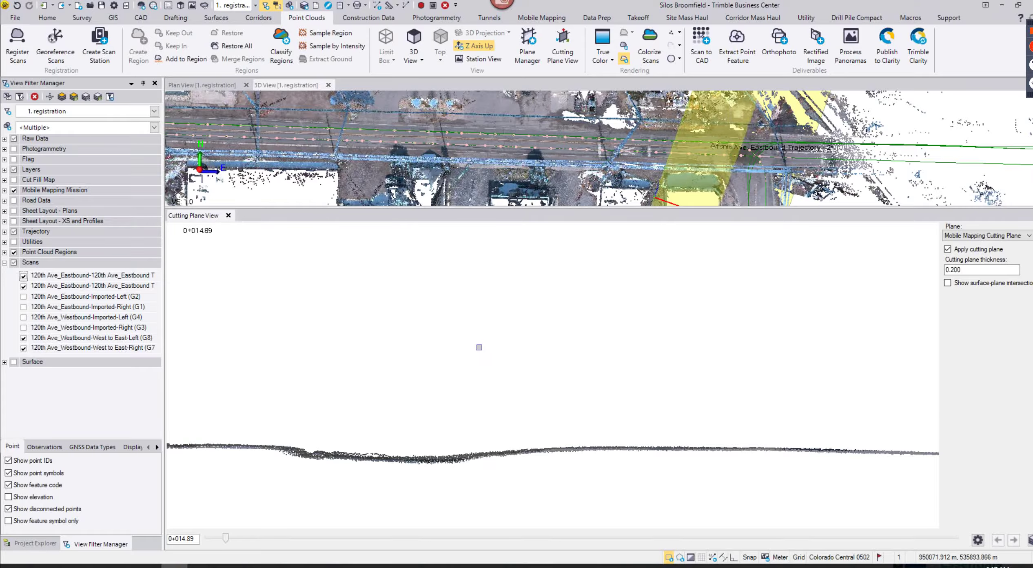
Step: Close the Cutting Plane View and generate the Mobile Mapping Report, bringing it up in the browser
{"action": "left_click", "coordinate": [229, 216]}
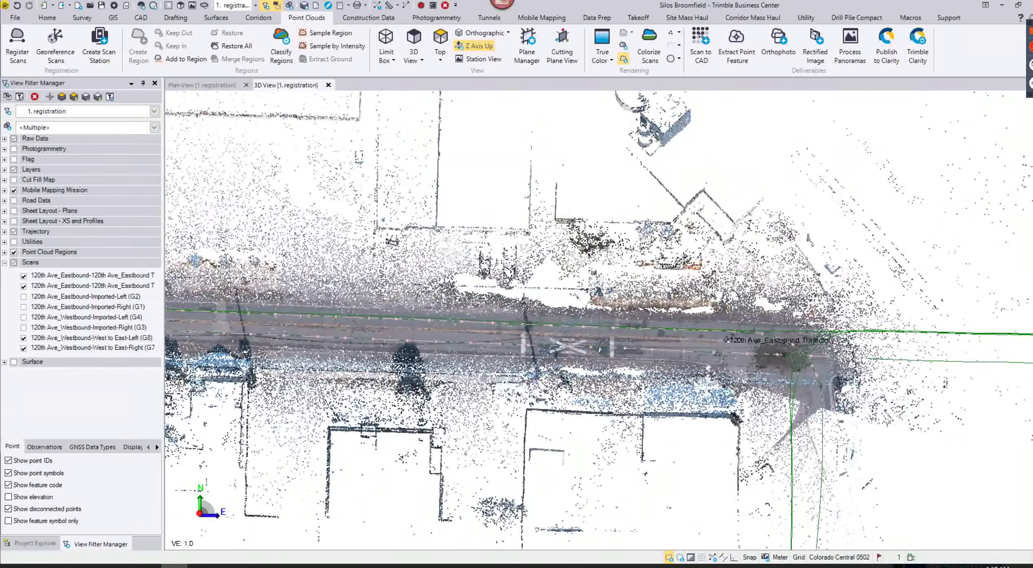
{"action": "middle_click_drag", "start_coordinate": [539, 369], "coordinate": [548, 336]}
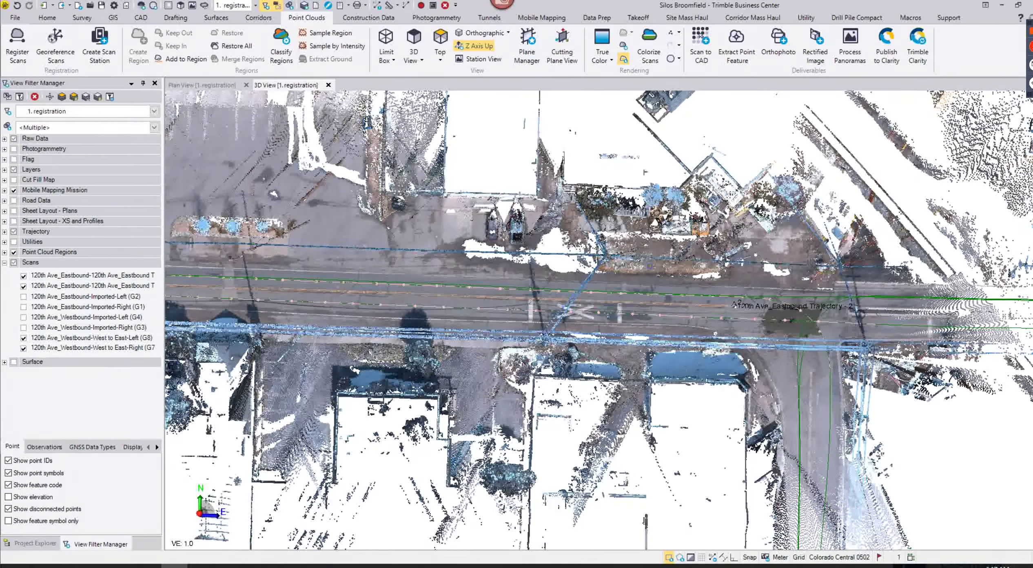
{"action": "left_click", "coordinate": [552, 18]}
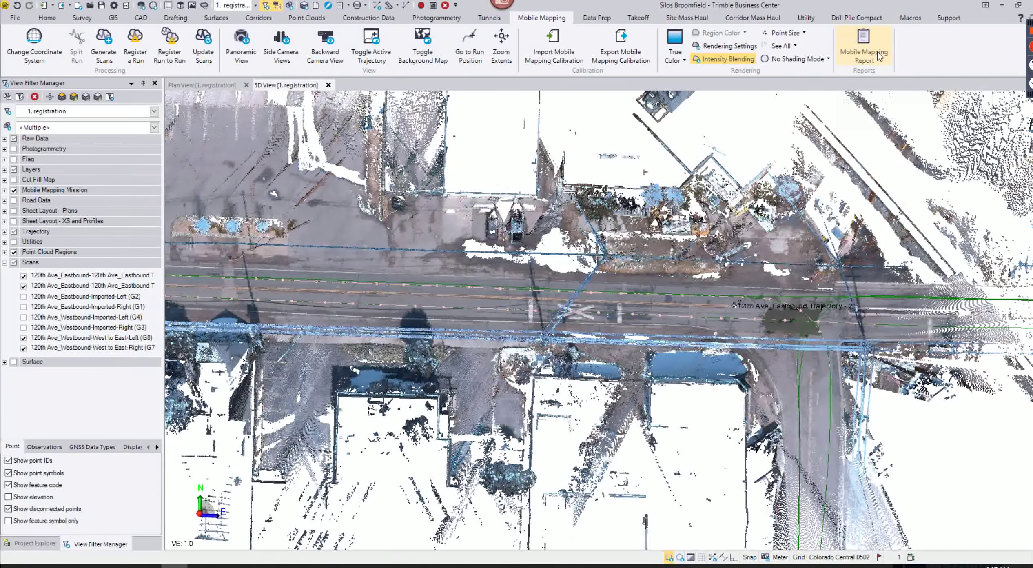
{"action": "key", "text": "alt+Tab"}
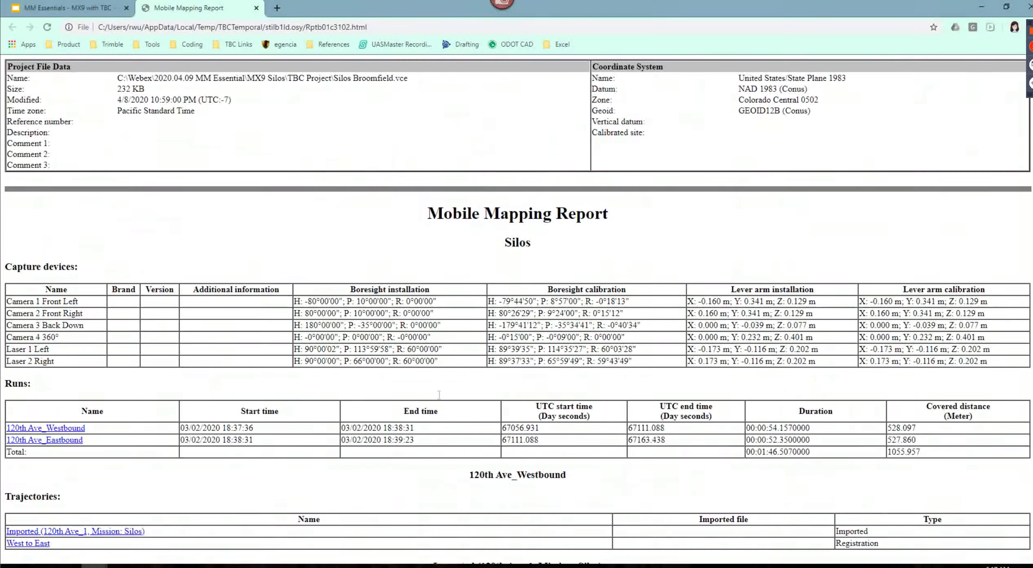
Step: Review the West to East run to run registration statistics and the eastbound control point residuals in the report
{"action": "scroll", "coordinate": [335, 435], "scroll_direction": "down", "scroll_amount": 4}
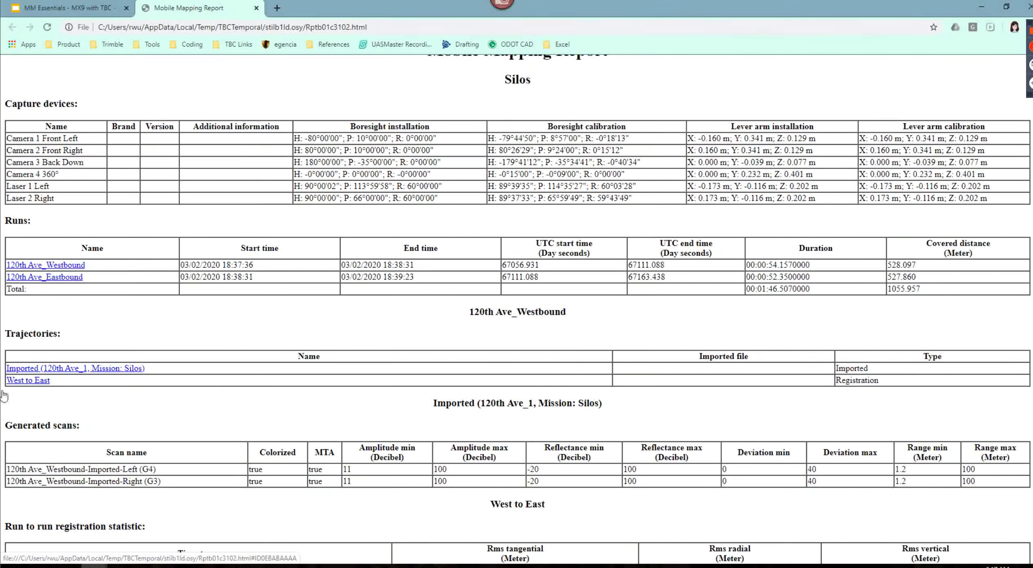
{"action": "left_click", "coordinate": [73, 369]}
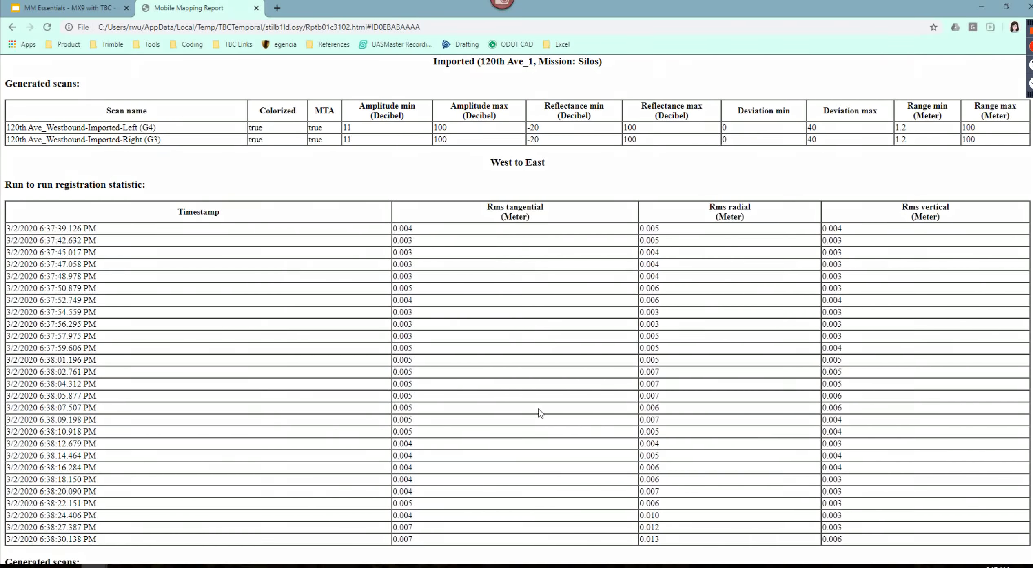
{"action": "scroll", "coordinate": [537, 427], "scroll_direction": "down", "scroll_amount": 5}
{"action": "scroll", "coordinate": [537, 426], "scroll_direction": "down", "scroll_amount": 5}
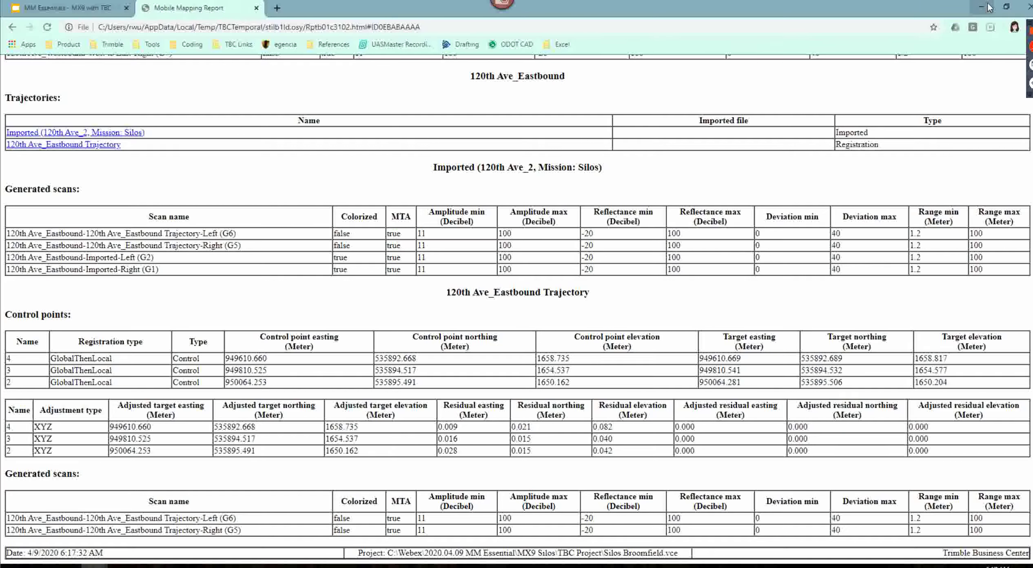
Step: Close the Mobile Mapping Report and show the Steps slide in the MM Essentials presentation
{"action": "left_click", "coordinate": [257, 8]}
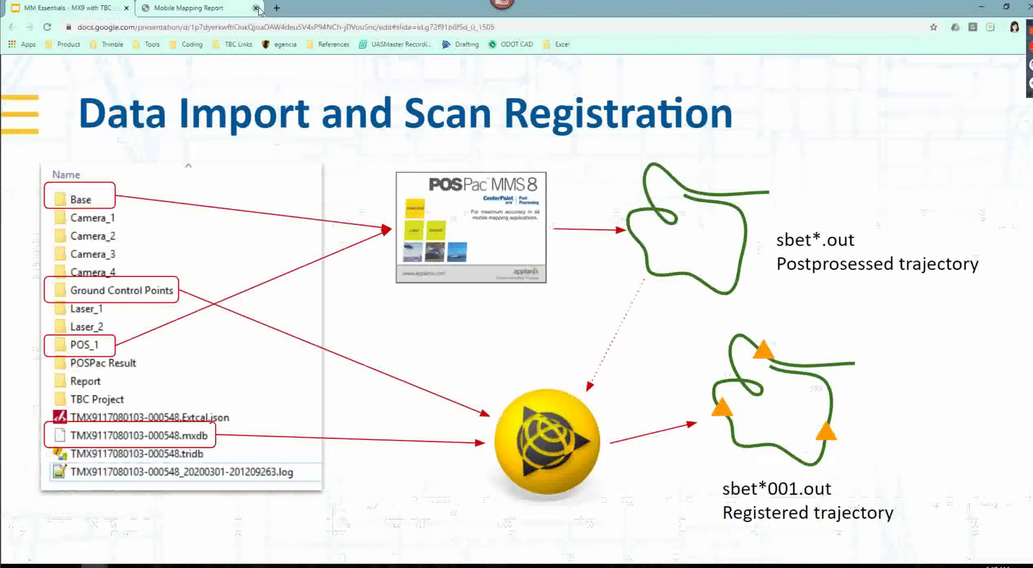
{"action": "left_click", "coordinate": [75, 537]}
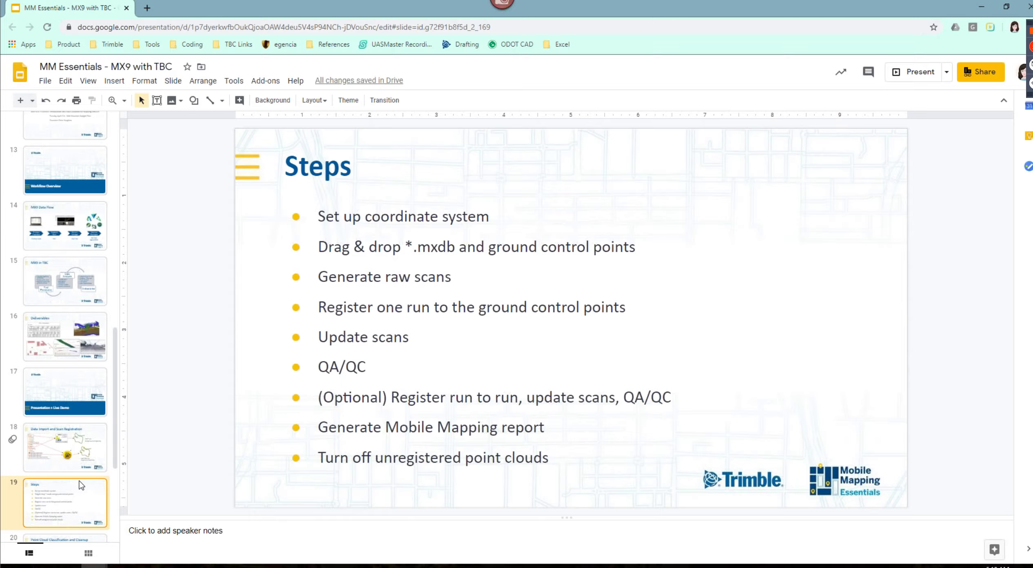
{"action": "scroll", "coordinate": [80, 484], "scroll_direction": "down", "scroll_amount": 3}
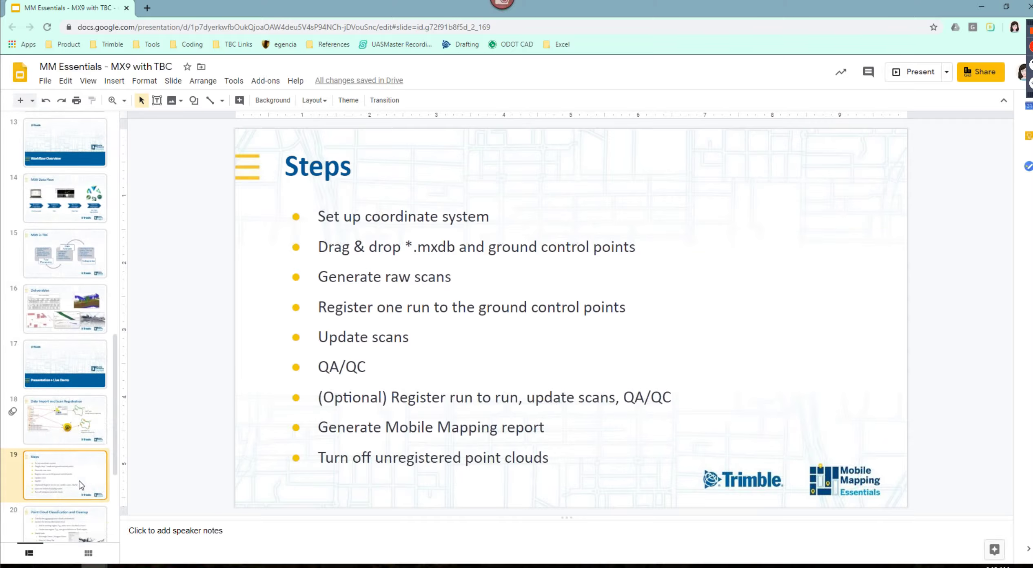
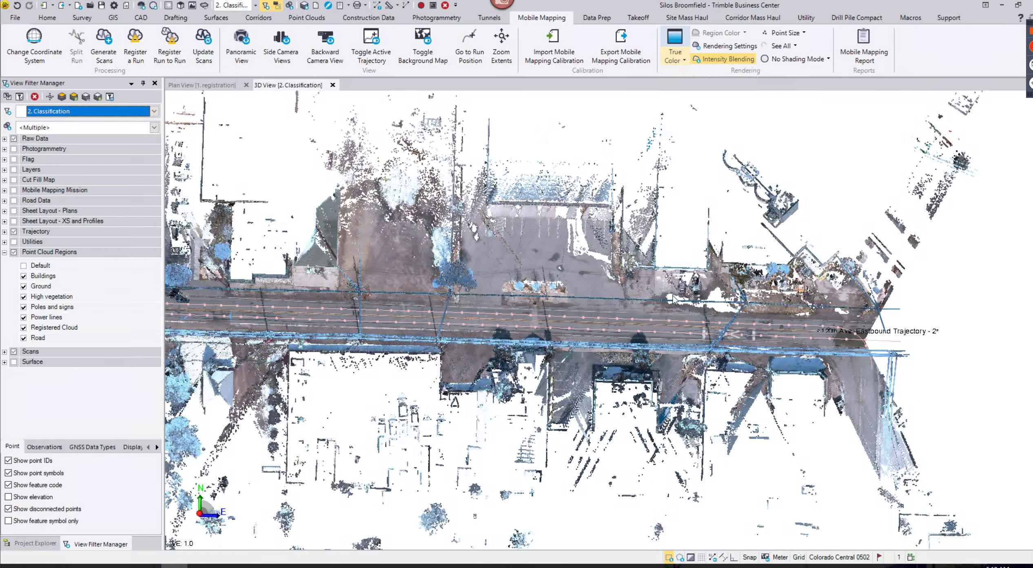
Step: Render the 2. Classification view by region color, then open Extract Classified Point Cloud Regions and close it without extracting
{"action": "middle_click_drag", "start_coordinate": [504, 414], "coordinate": [615, 434]}
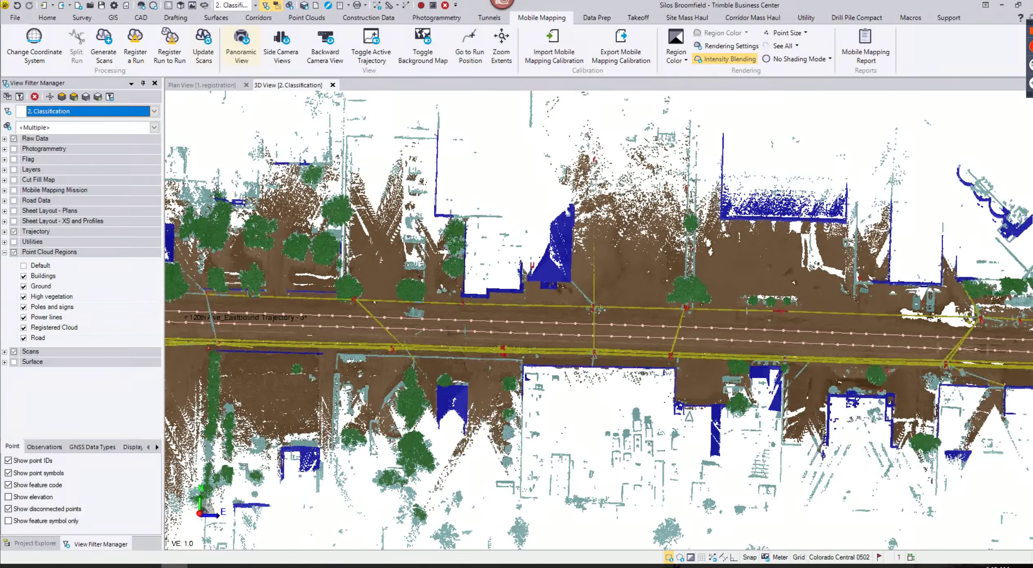
{"action": "right_click_drag", "start_coordinate": [452, 302], "coordinate": [323, 220]}
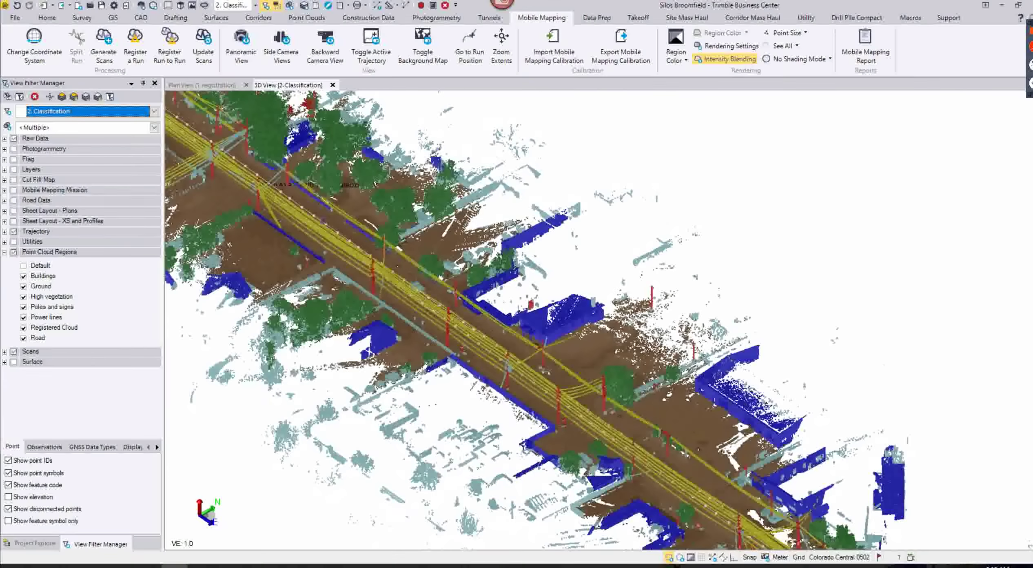
{"action": "left_click", "coordinate": [317, 19]}
{"action": "left_click", "coordinate": [285, 42]}
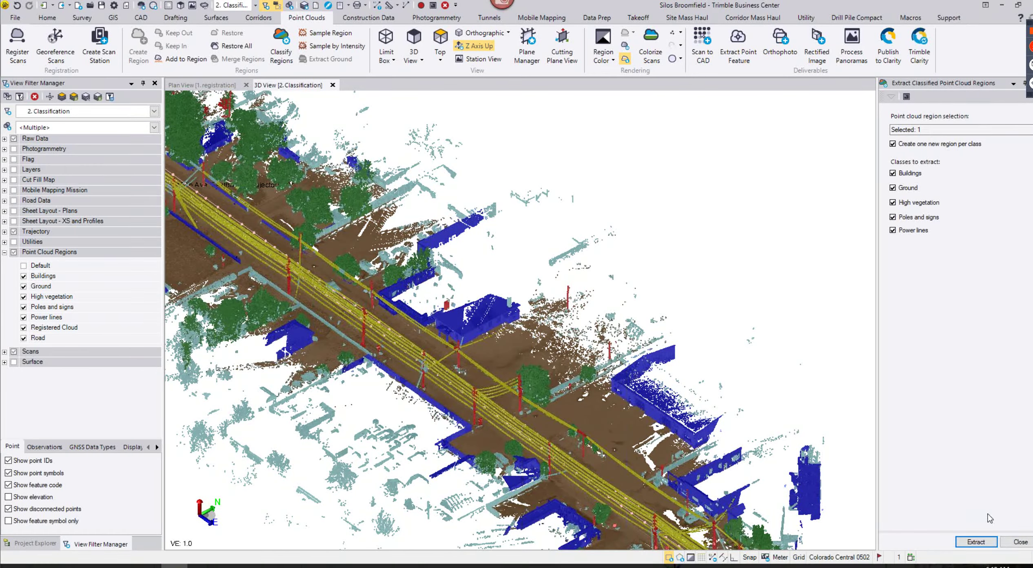
{"action": "left_click", "coordinate": [1019, 542]}
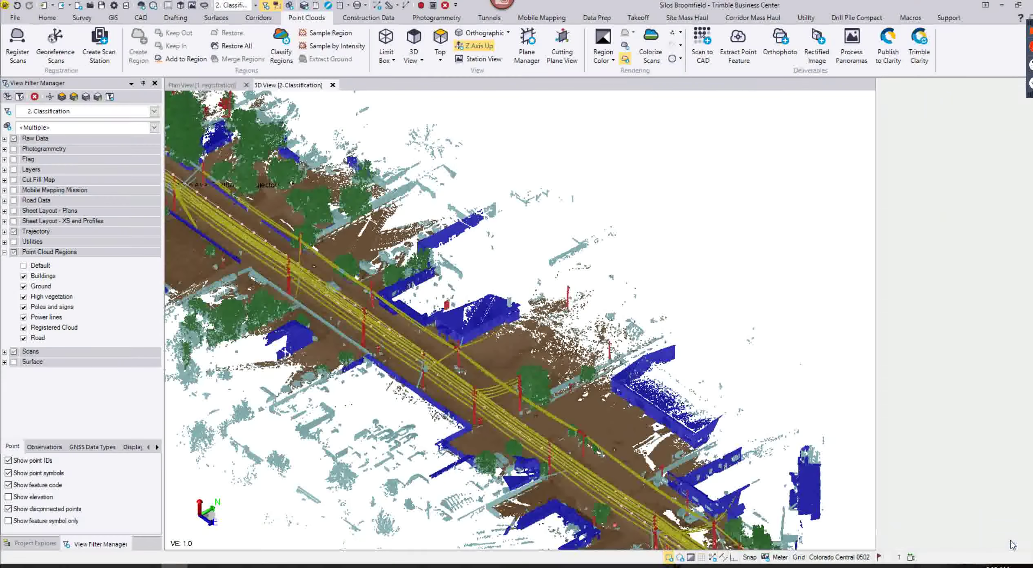
Step: Inspect the classified buildings, ground, vegetation, poles and power lines along the road from several angles
{"action": "middle_click_drag", "start_coordinate": [545, 383], "coordinate": [607, 353]}
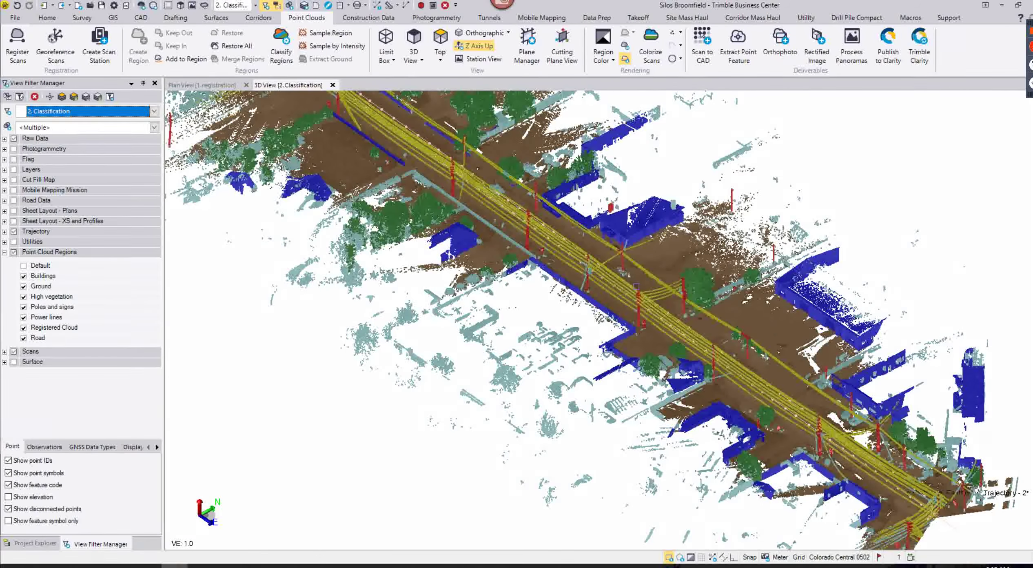
{"action": "right_click_drag", "start_coordinate": [649, 321], "coordinate": [579, 315]}
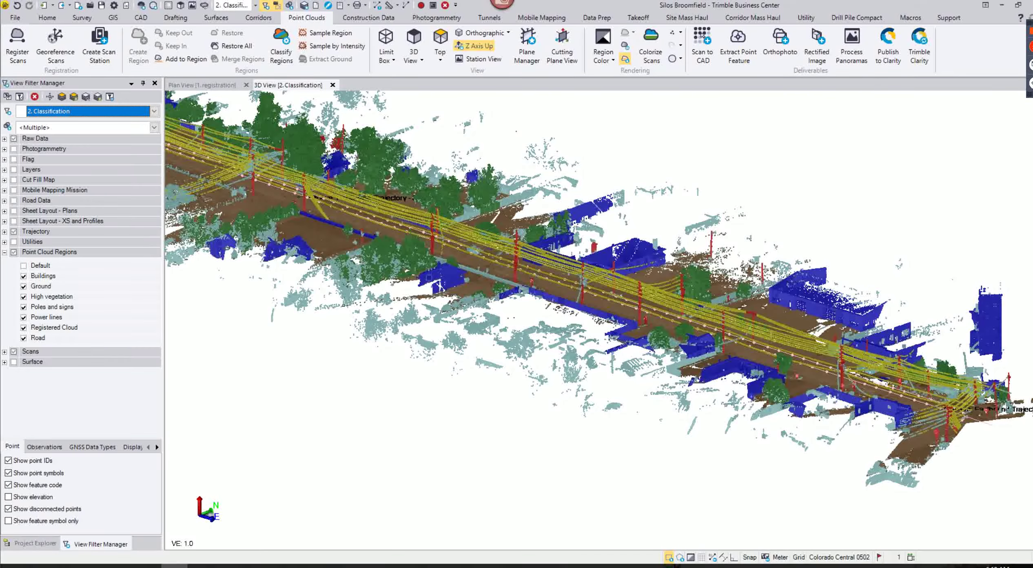
{"action": "right_click_drag", "start_coordinate": [471, 291], "coordinate": [471, 331]}
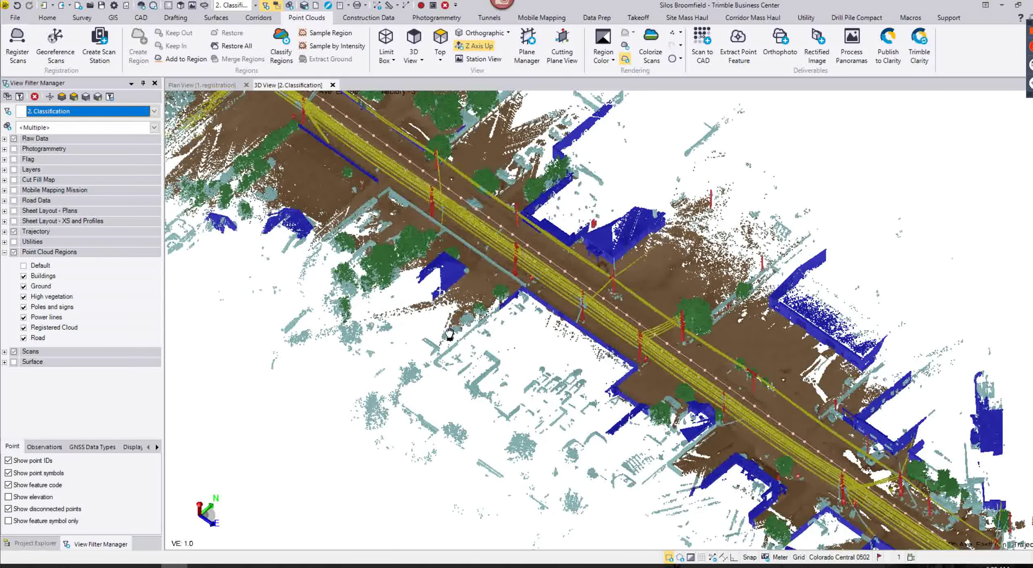
{"action": "middle_click_drag", "start_coordinate": [543, 196], "coordinate": [571, 282]}
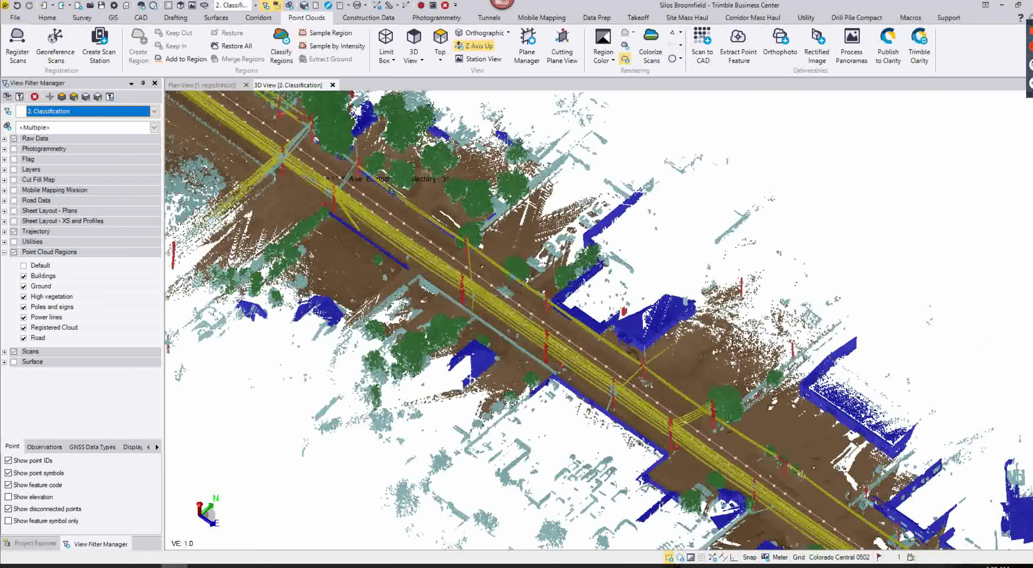
Step: Display only the Registered Cloud region and examine its leftover unclassified points along the road
{"action": "middle_click_drag", "start_coordinate": [310, 300], "coordinate": [653, 470]}
{"action": "middle_click_drag", "start_coordinate": [241, 114], "coordinate": [267, 202]}
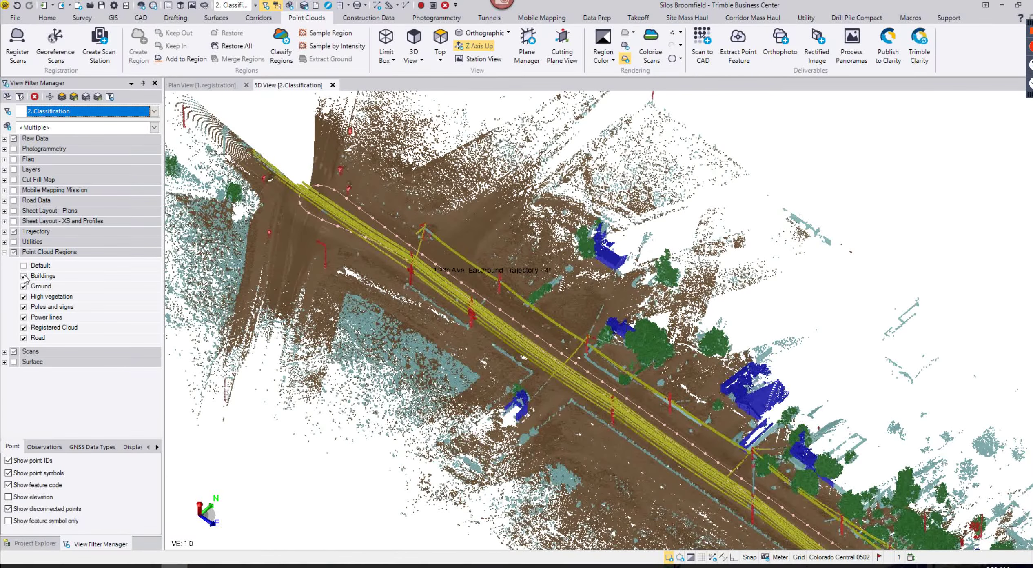
{"action": "left_click", "coordinate": [13, 252]}
{"action": "left_click", "coordinate": [24, 327]}
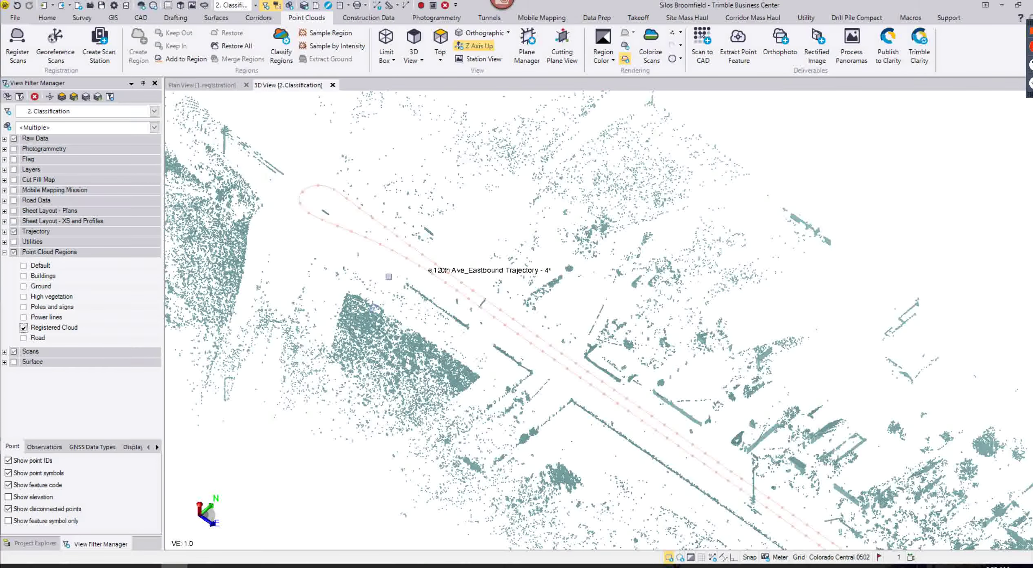
{"action": "right_click_drag", "start_coordinate": [542, 358], "coordinate": [596, 328]}
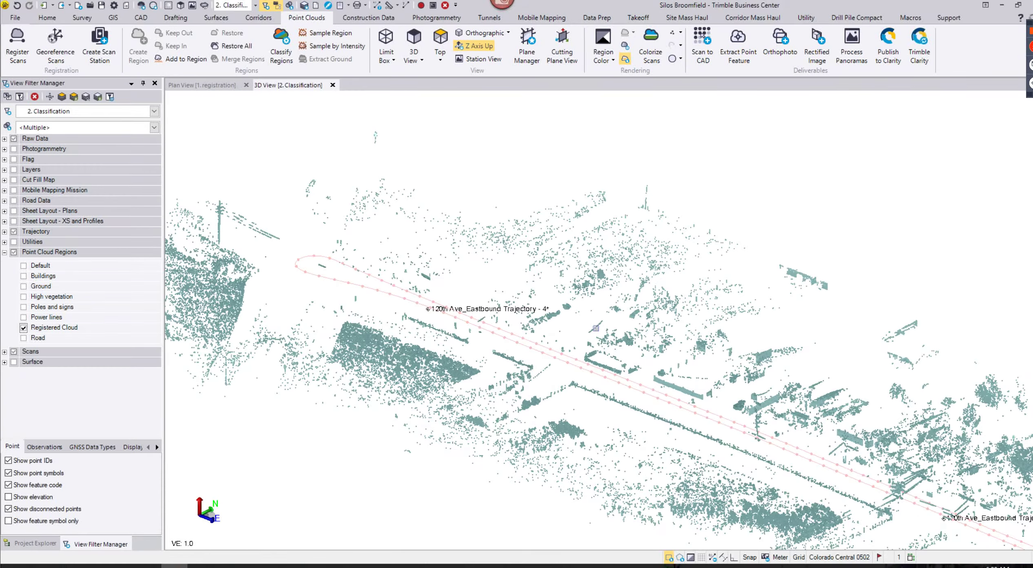
{"action": "scroll", "coordinate": [607, 339], "scroll_direction": "up", "scroll_amount": 4}
{"action": "middle_click_drag", "start_coordinate": [607, 339], "coordinate": [307, 204]}
{"action": "middle_click_drag", "start_coordinate": [758, 473], "coordinate": [302, 176]}
{"action": "scroll", "coordinate": [442, 276], "scroll_direction": "up", "scroll_amount": 4}
{"action": "right_click_drag", "start_coordinate": [443, 275], "coordinate": [468, 279]}
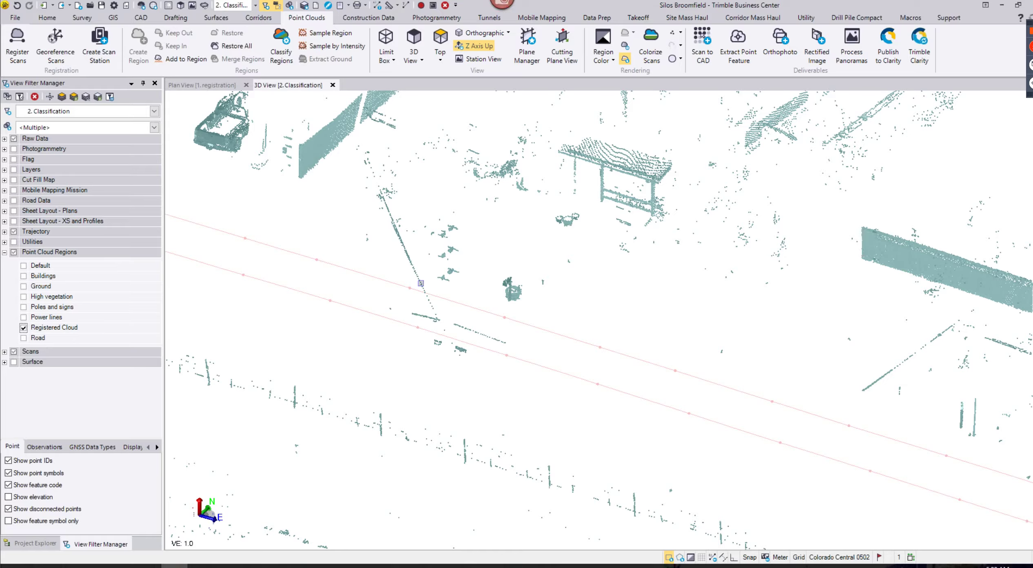
Step: Add the sloping wire's points crossing the road to the Power lines region, using a polygon selection
{"action": "left_click", "coordinate": [175, 60]}
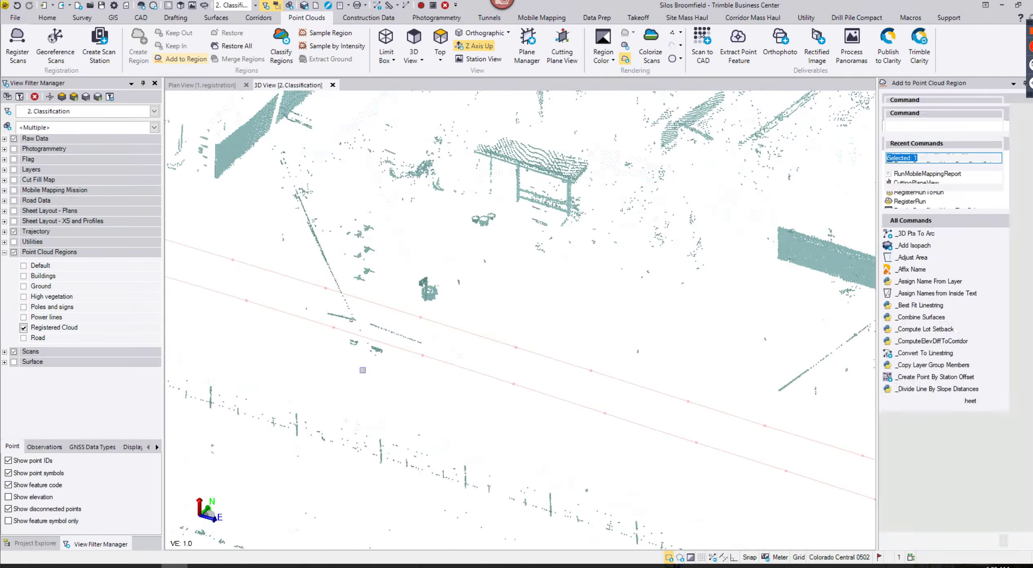
{"action": "middle_click_drag", "start_coordinate": [372, 226], "coordinate": [681, 497]}
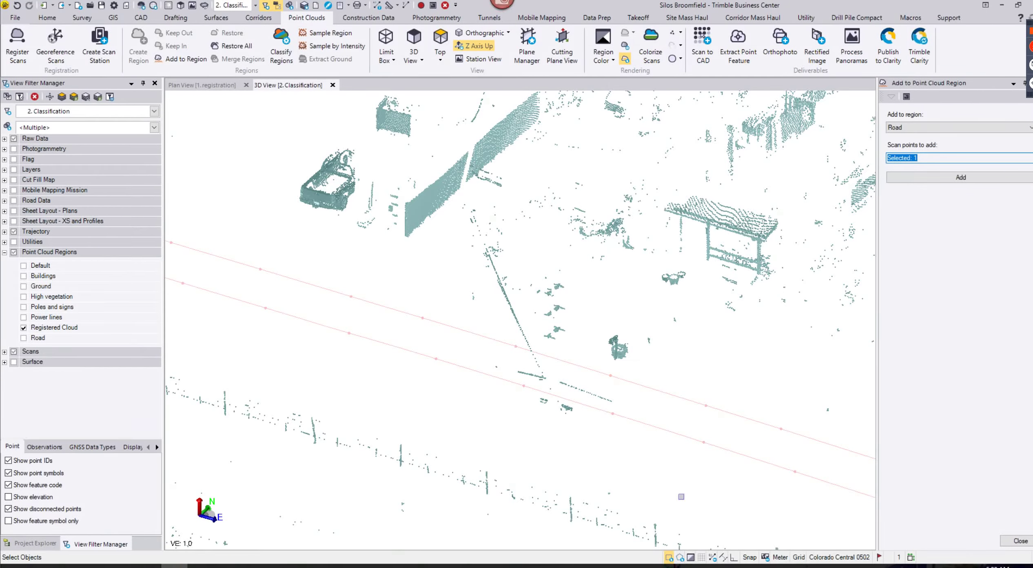
{"action": "left_click", "coordinate": [680, 557]}
{"action": "scroll", "coordinate": [500, 284], "scroll_direction": "up", "scroll_amount": 3}
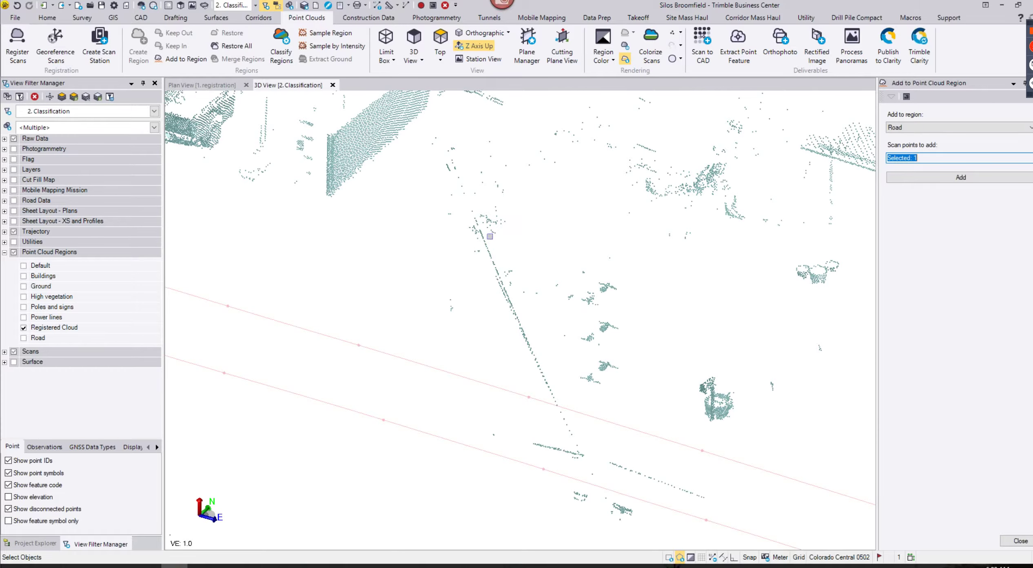
{"action": "left_click", "coordinate": [489, 237]}
{"action": "left_click", "coordinate": [537, 356]}
{"action": "left_click", "coordinate": [588, 437]}
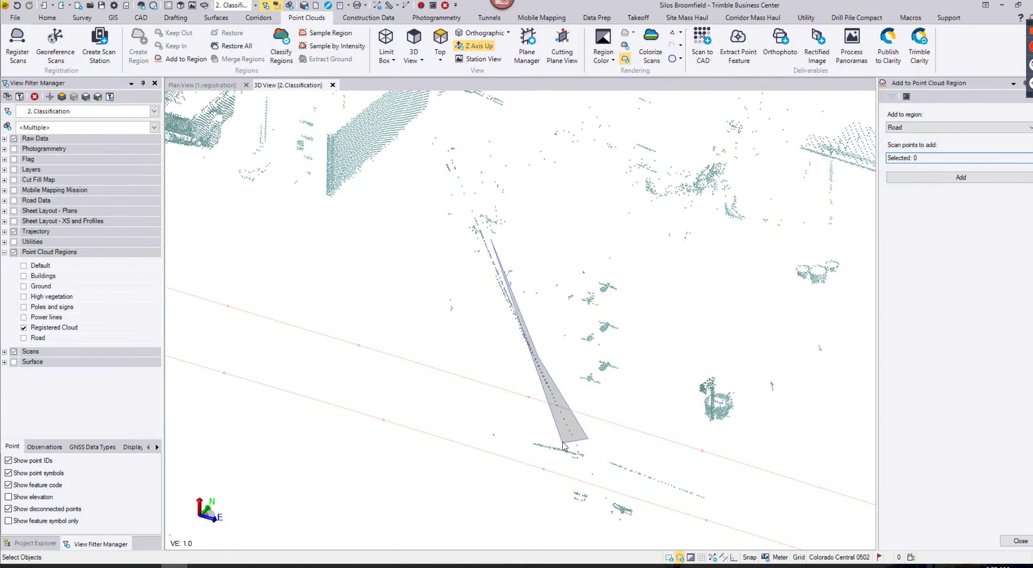
{"action": "left_click", "coordinate": [563, 443]}
{"action": "left_click", "coordinate": [508, 324]}
{"action": "left_click", "coordinate": [479, 235]}
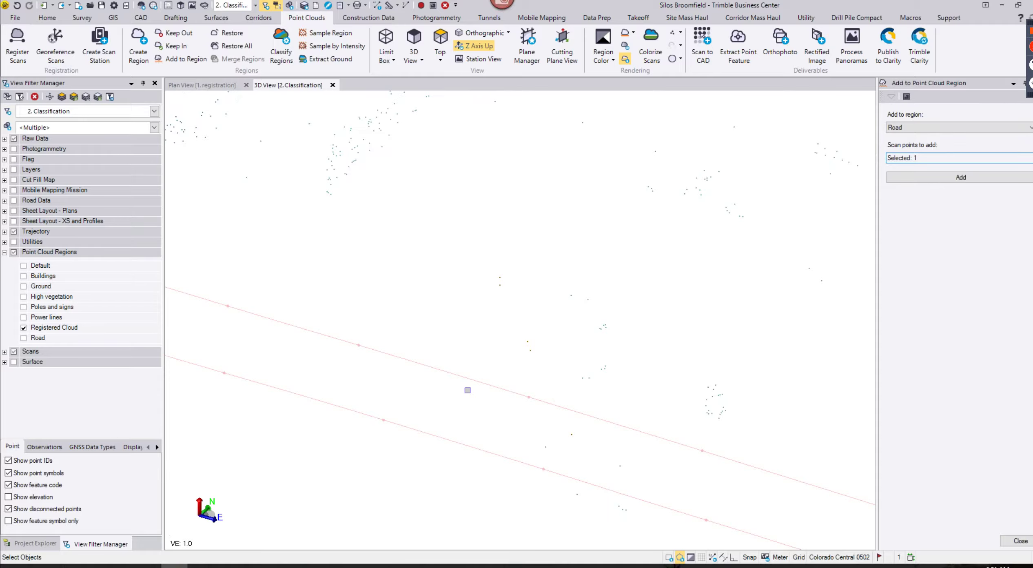
{"action": "left_click", "coordinate": [939, 127]}
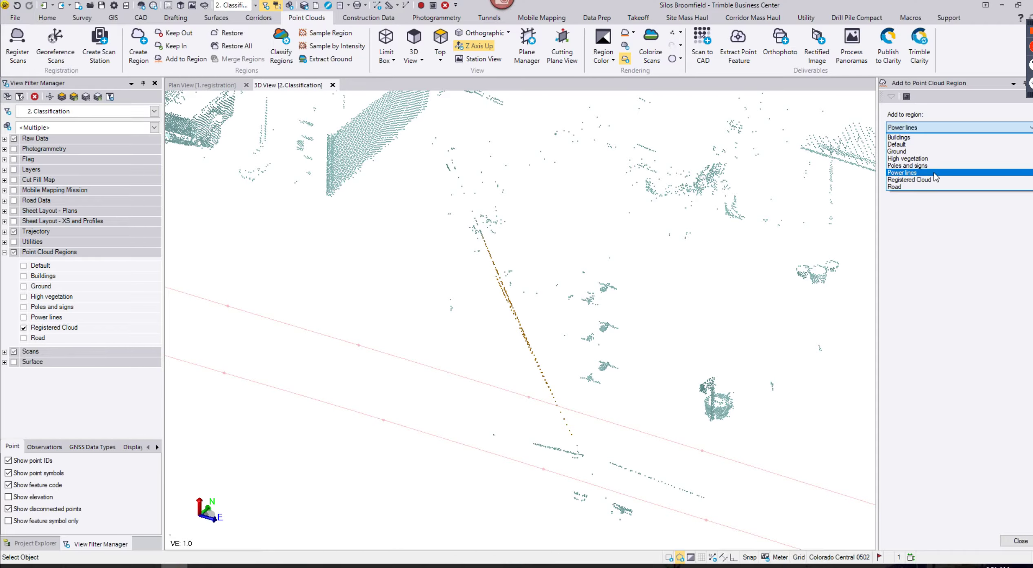
{"action": "left_click", "coordinate": [933, 173]}
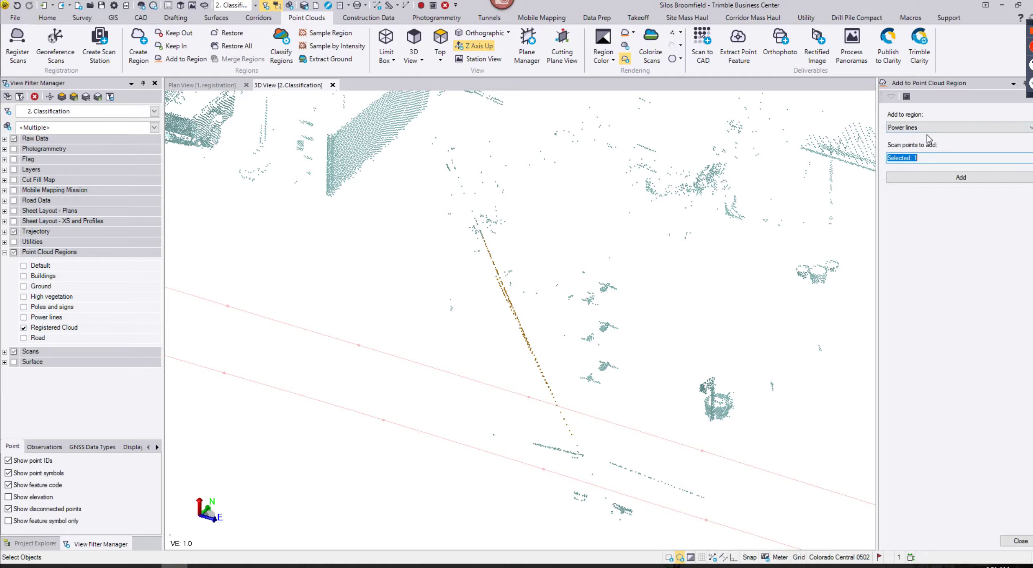
{"action": "left_click", "coordinate": [961, 179]}
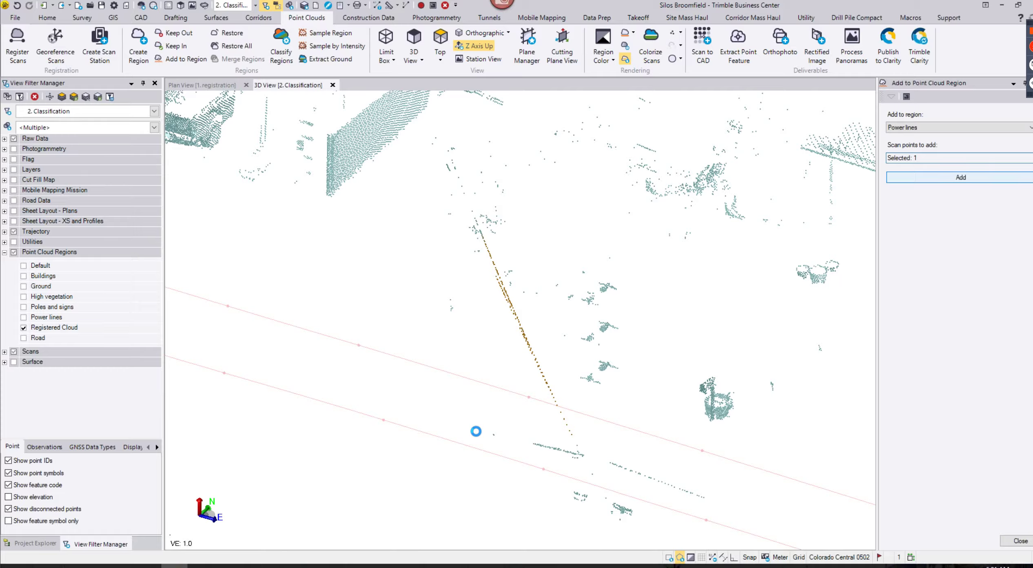
Step: Isolate the Power lines region to check the added wire, and return to showing only the Registered Cloud region
{"action": "scroll", "coordinate": [463, 414], "scroll_direction": "down", "scroll_amount": 1}
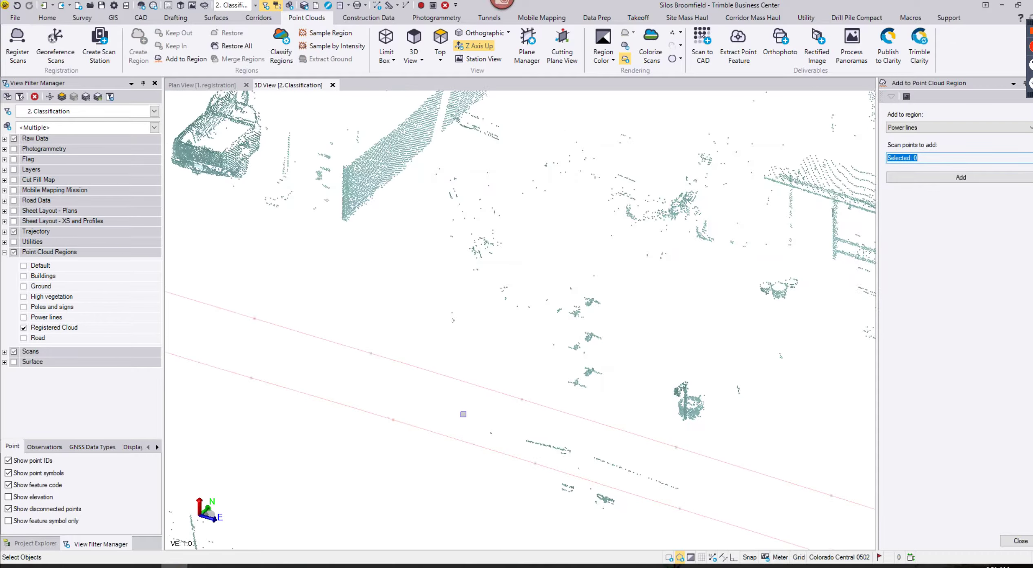
{"action": "scroll", "coordinate": [463, 414], "scroll_direction": "down", "scroll_amount": 3}
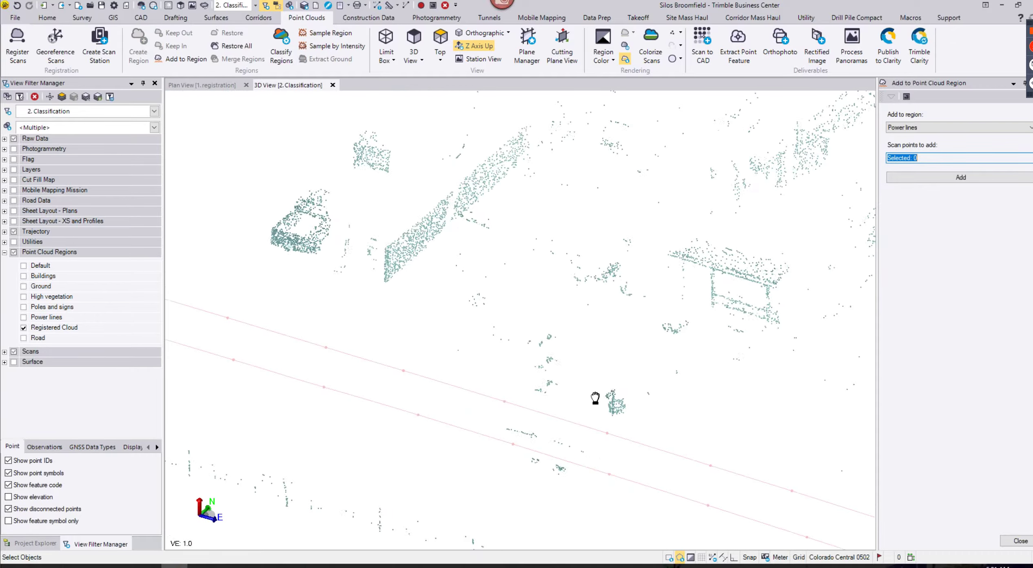
{"action": "left_click", "coordinate": [24, 327]}
{"action": "left_click", "coordinate": [23, 317]}
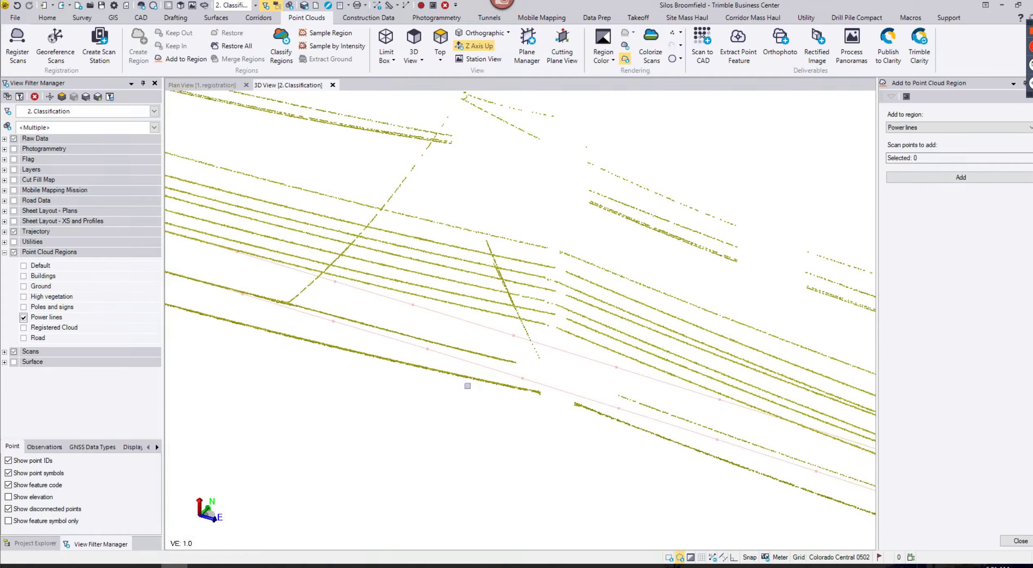
{"action": "left_click", "coordinate": [24, 317]}
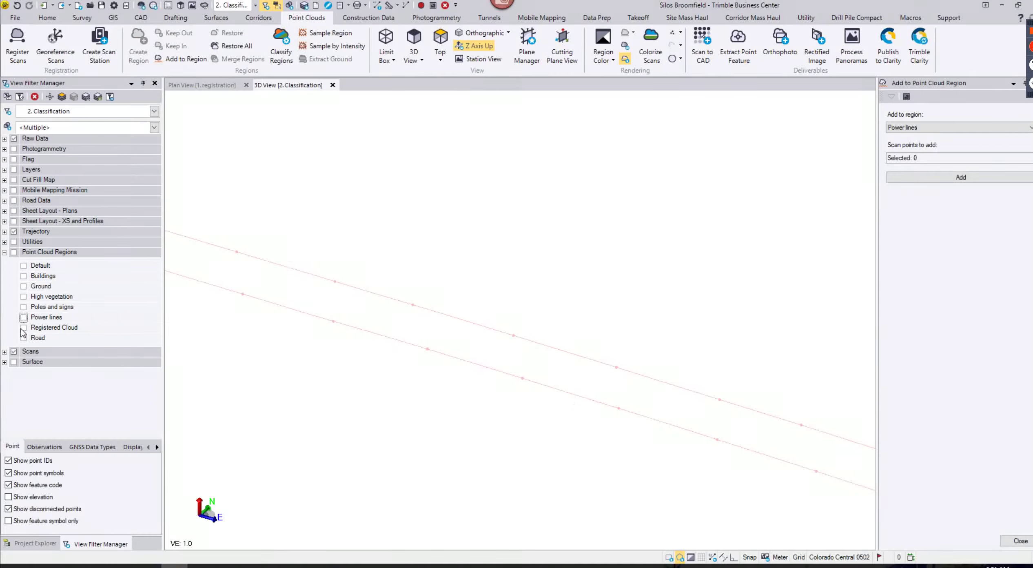
{"action": "left_click", "coordinate": [25, 328]}
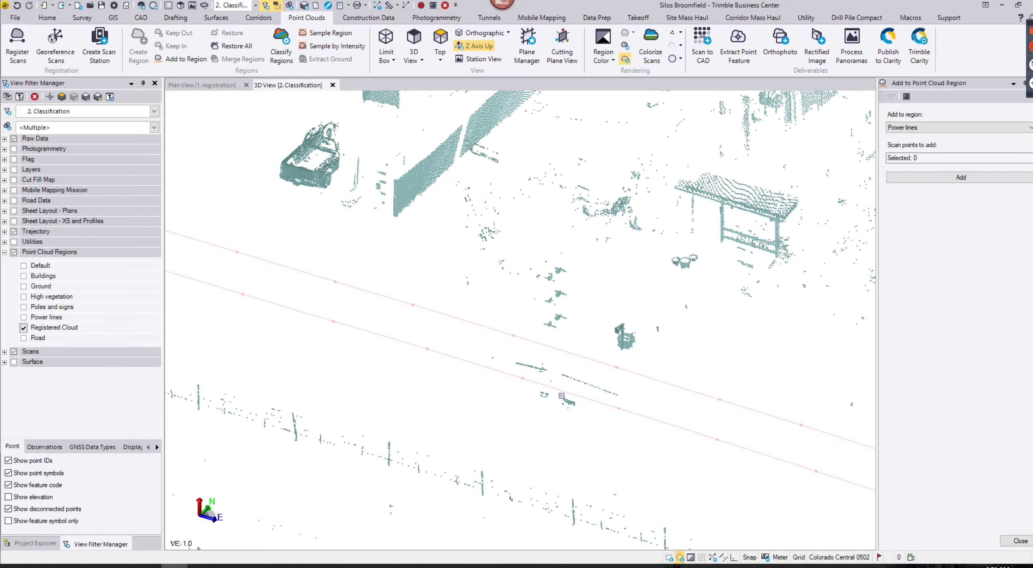
Step: Create a new region named Vehicles from the polygon-selected points of the parked vehicle, and check it by toggling its visibility
{"action": "scroll", "coordinate": [560, 395], "scroll_direction": "down", "scroll_amount": 3}
{"action": "middle_click_drag", "start_coordinate": [291, 438], "coordinate": [288, 359]}
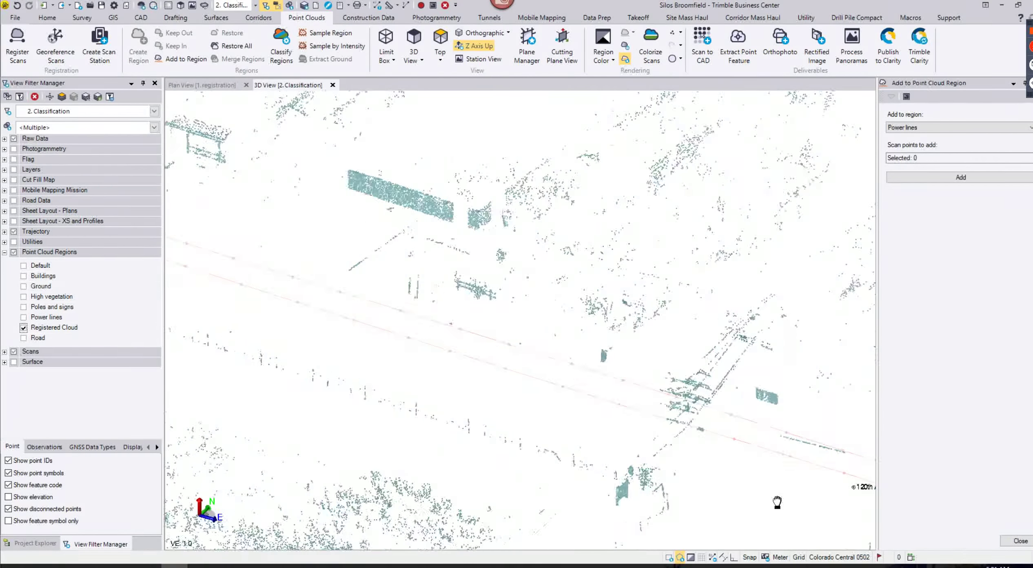
{"action": "scroll", "coordinate": [497, 391], "scroll_direction": "up", "scroll_amount": 6}
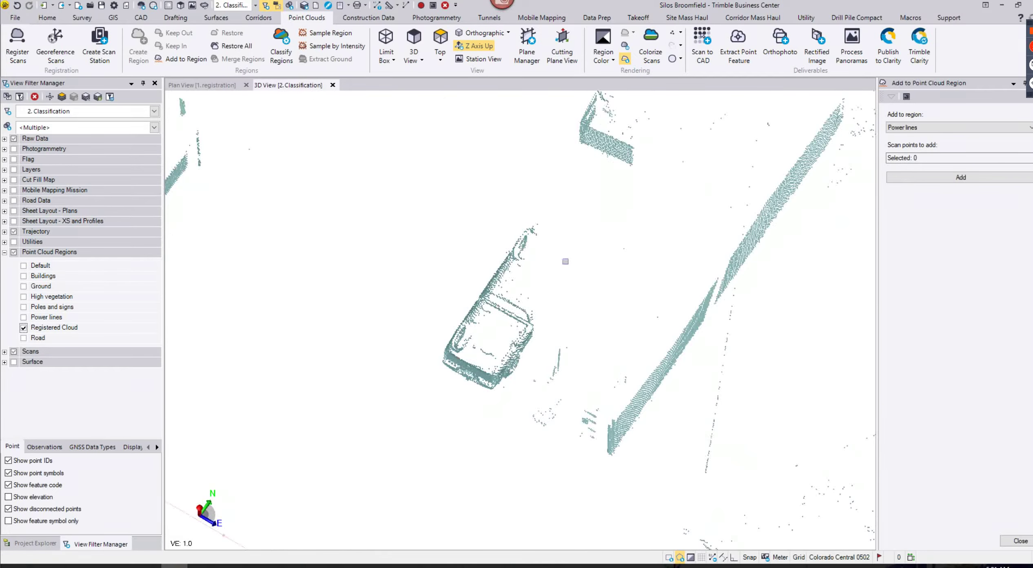
{"action": "left_click", "coordinate": [390, 365]}
{"action": "left_click", "coordinate": [510, 179]}
{"action": "left_click", "coordinate": [600, 244]}
{"action": "double_click", "coordinate": [489, 441]}
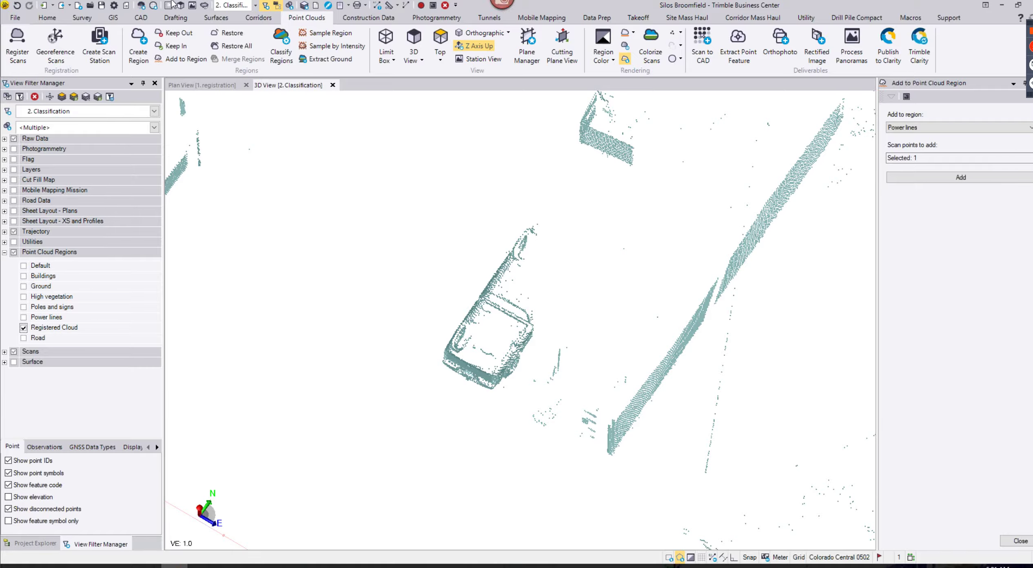
{"action": "left_click", "coordinate": [936, 127]}
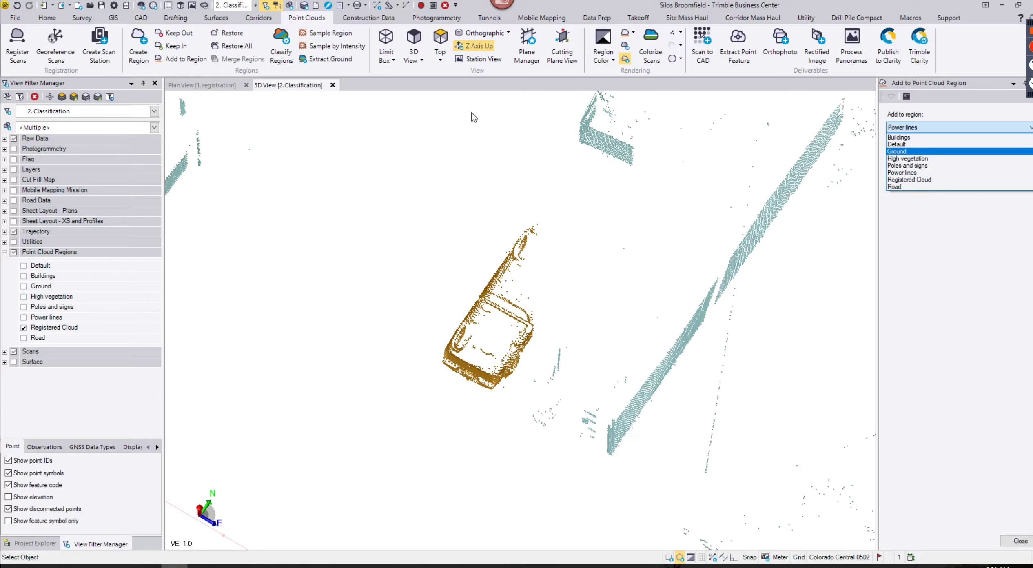
{"action": "left_click", "coordinate": [140, 39]}
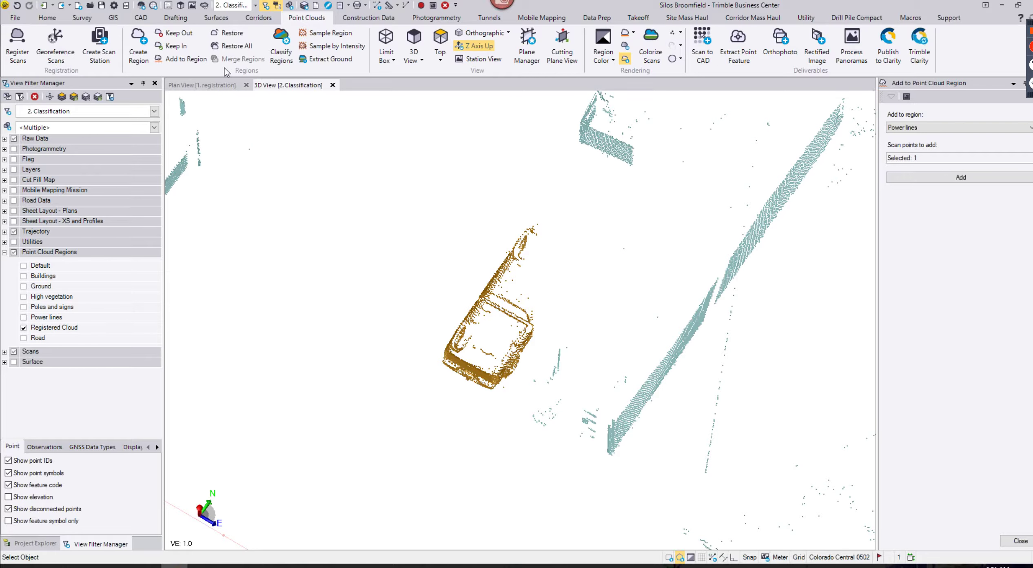
{"action": "left_click", "coordinate": [139, 46]}
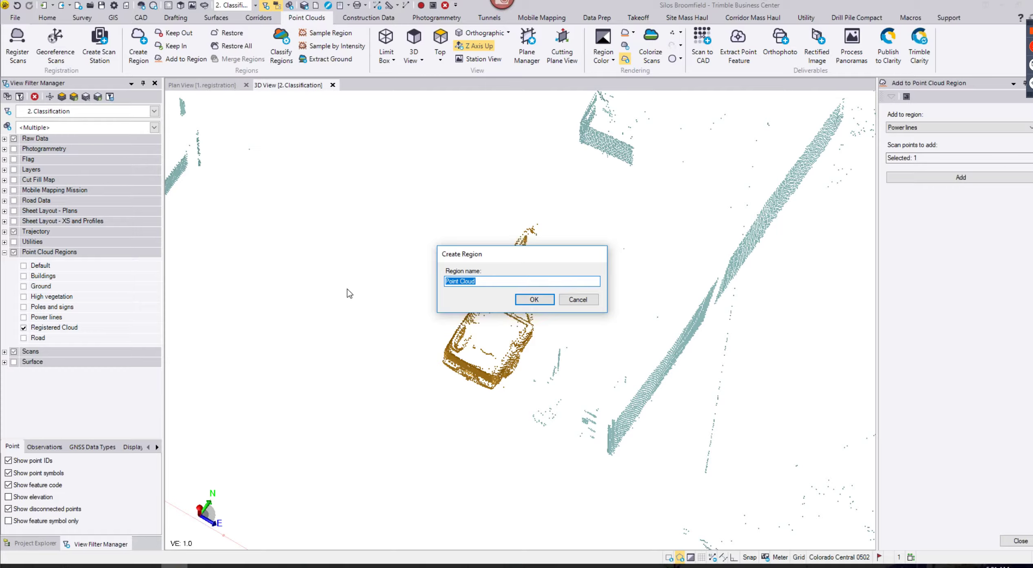
{"action": "type", "text": "Vehicles"}
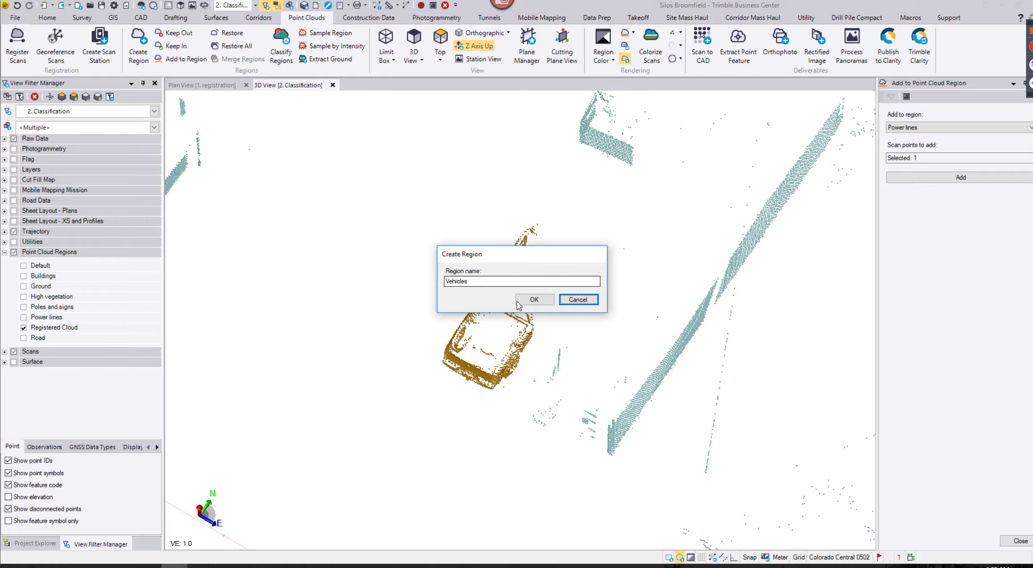
{"action": "left_click", "coordinate": [540, 298]}
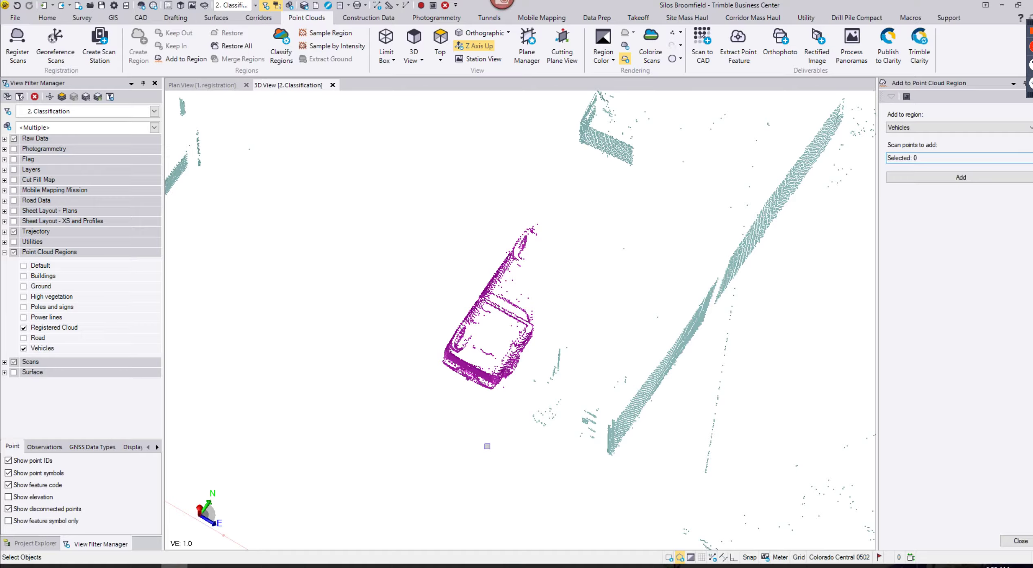
{"action": "left_click", "coordinate": [24, 348]}
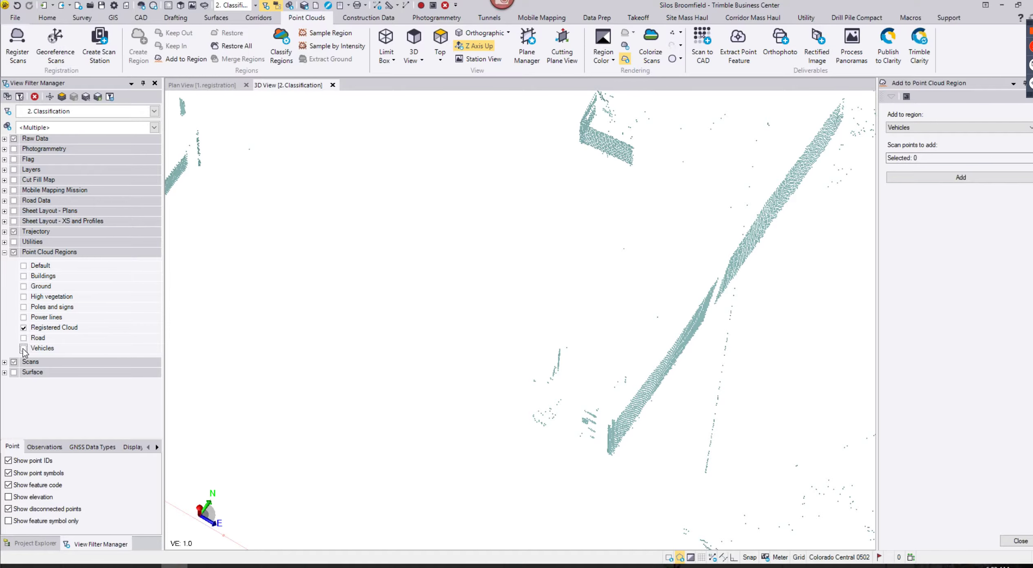
{"action": "left_click", "coordinate": [24, 349]}
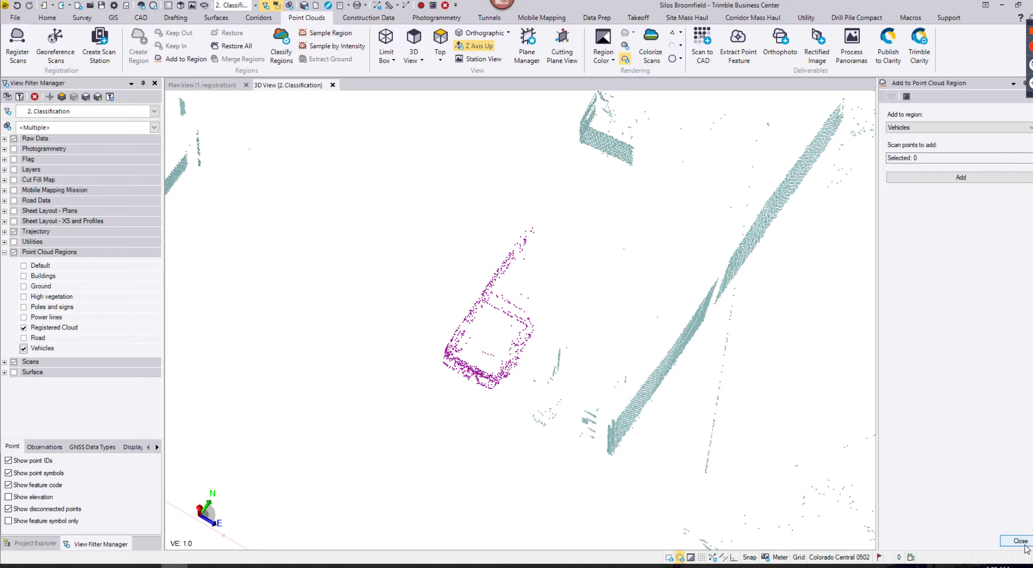
Step: Switch to the presentation, advance to the Terrain and Corridor slide, and return to Trimble Business Center
{"action": "key", "text": "alt+Tab"}
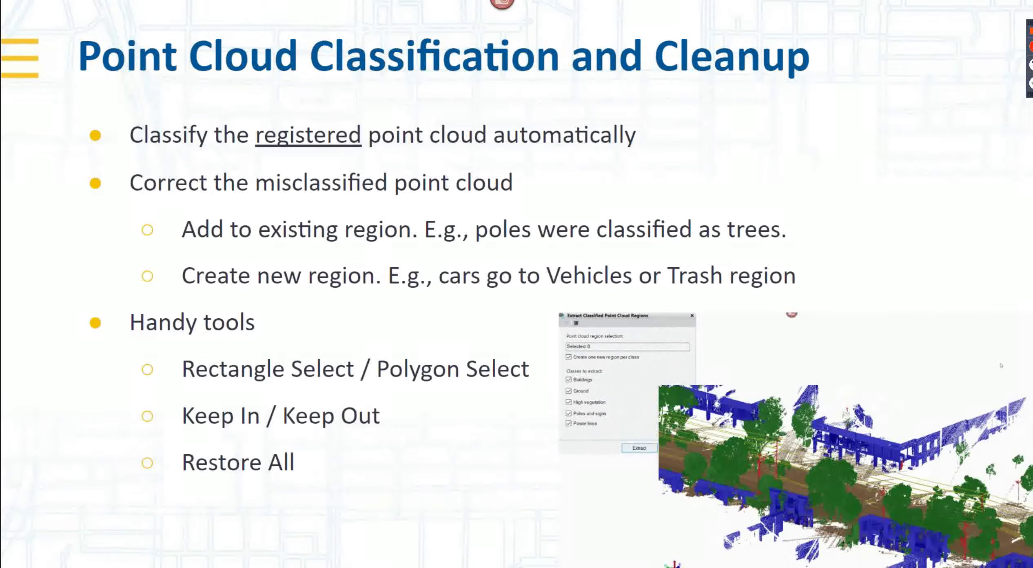
{"action": "left_click", "coordinate": [489, 426]}
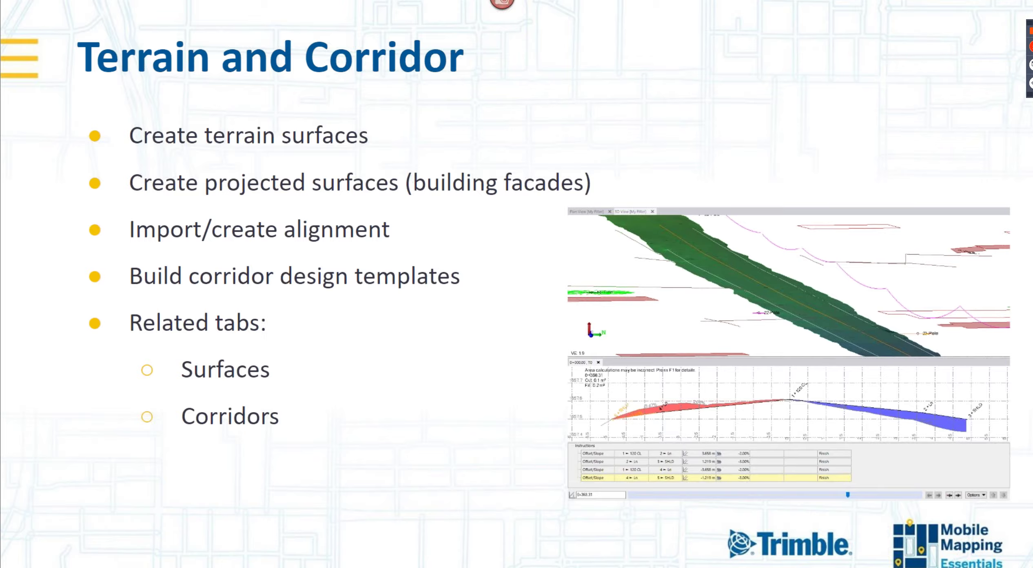
{"action": "key", "text": "alt+Tab"}
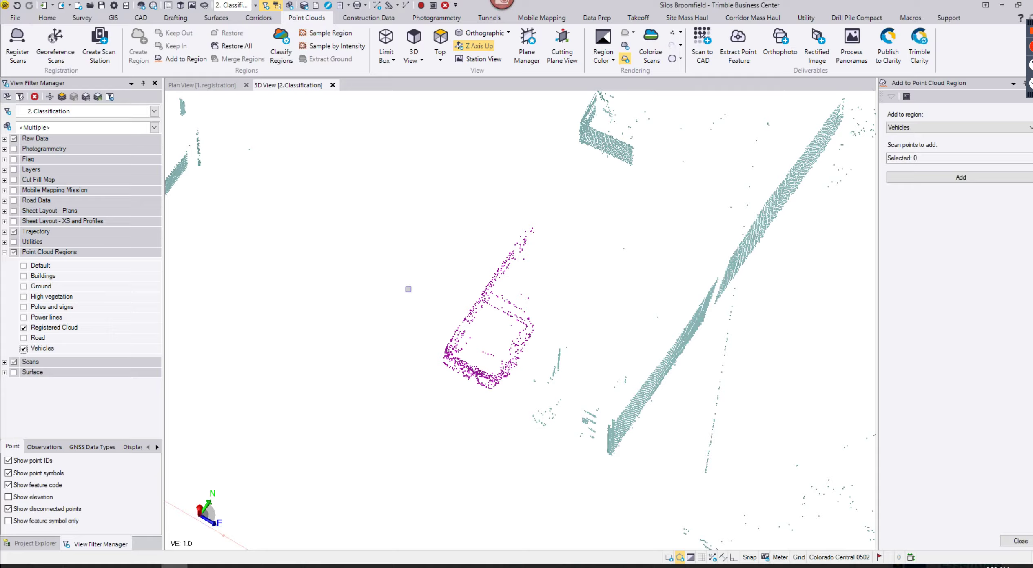
Step: Close Add to Point Cloud Region and apply the 3. Terrain Corridor view filter to the 3D view
{"action": "left_click", "coordinate": [1025, 543]}
{"action": "left_click", "coordinate": [154, 111]}
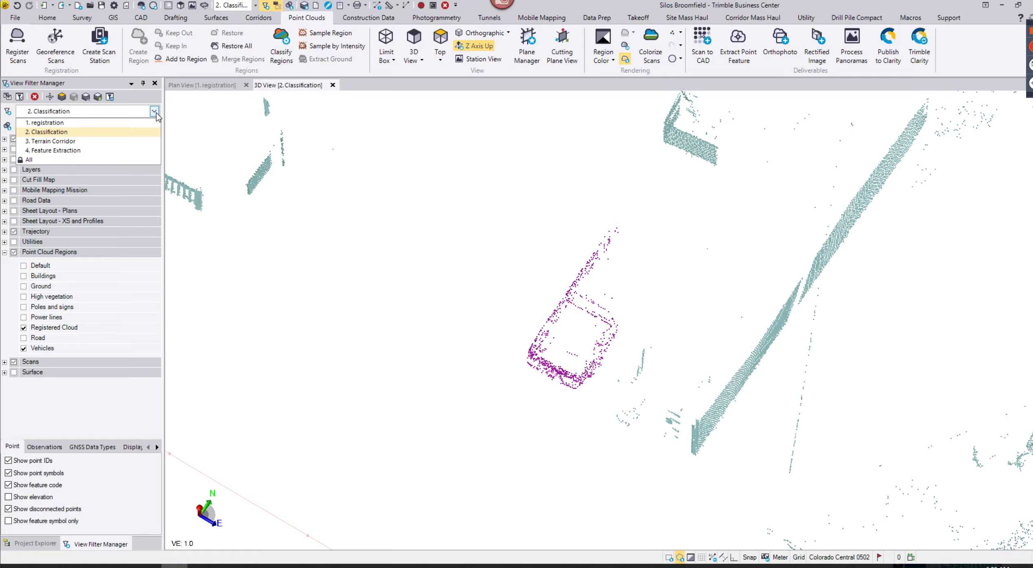
{"action": "left_click", "coordinate": [120, 141]}
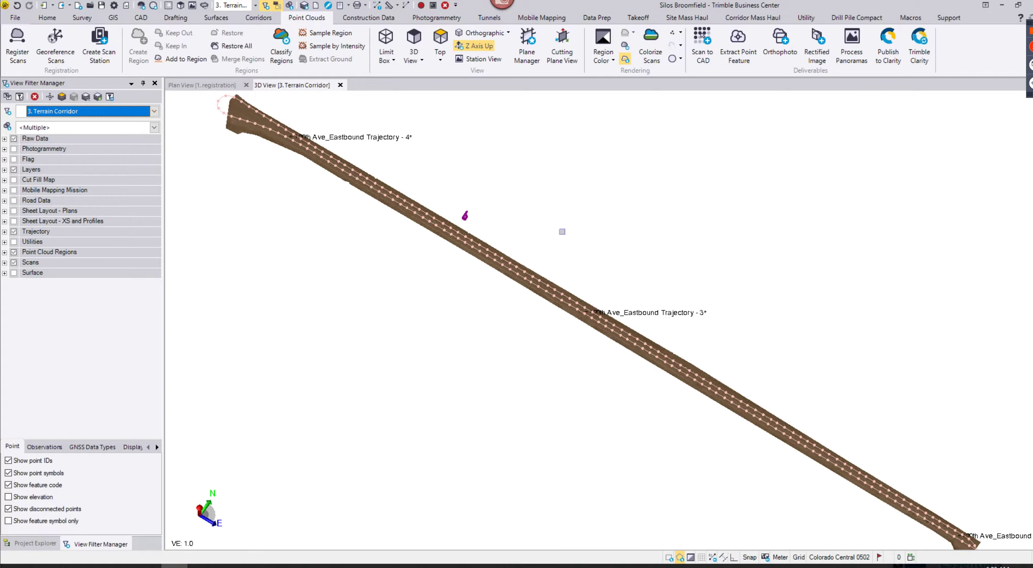
Step: Select the road point cloud in the 3D view as the source for the surface tools
{"action": "scroll", "coordinate": [563, 232], "scroll_direction": "up", "scroll_amount": 3}
{"action": "middle_click_drag", "start_coordinate": [477, 369], "coordinate": [785, 419]}
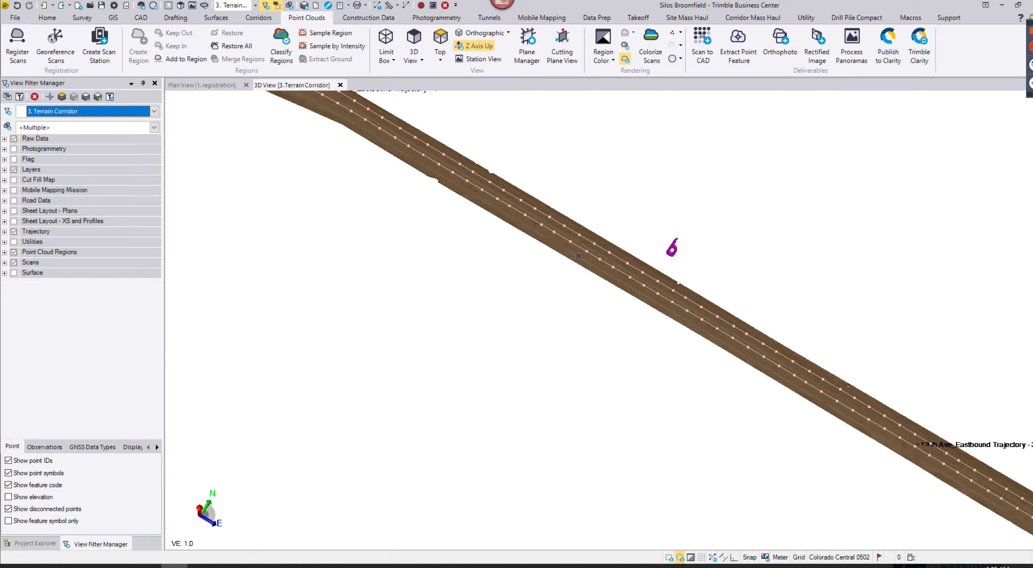
{"action": "left_click", "coordinate": [573, 261]}
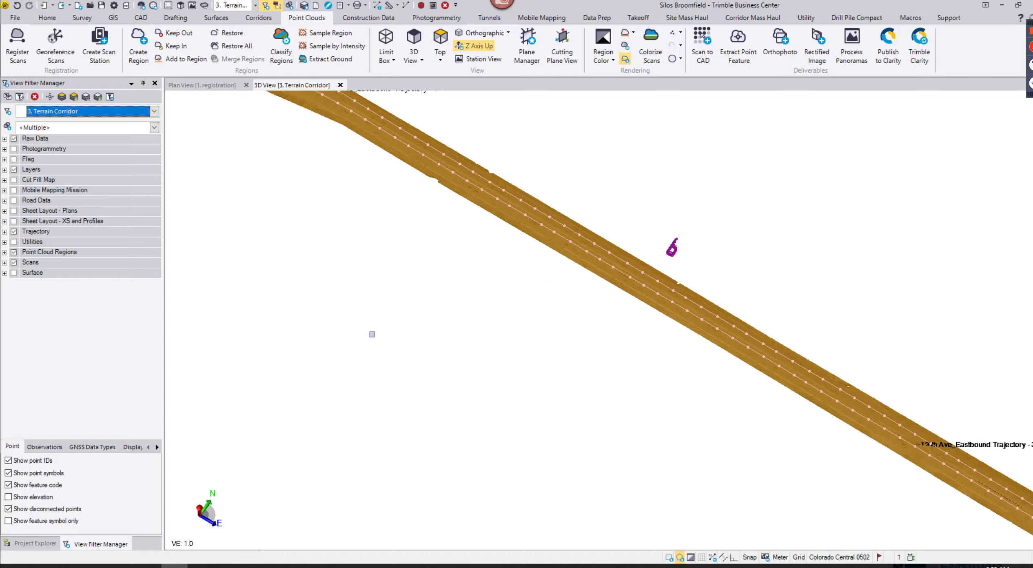
{"action": "left_click", "coordinate": [217, 17]}
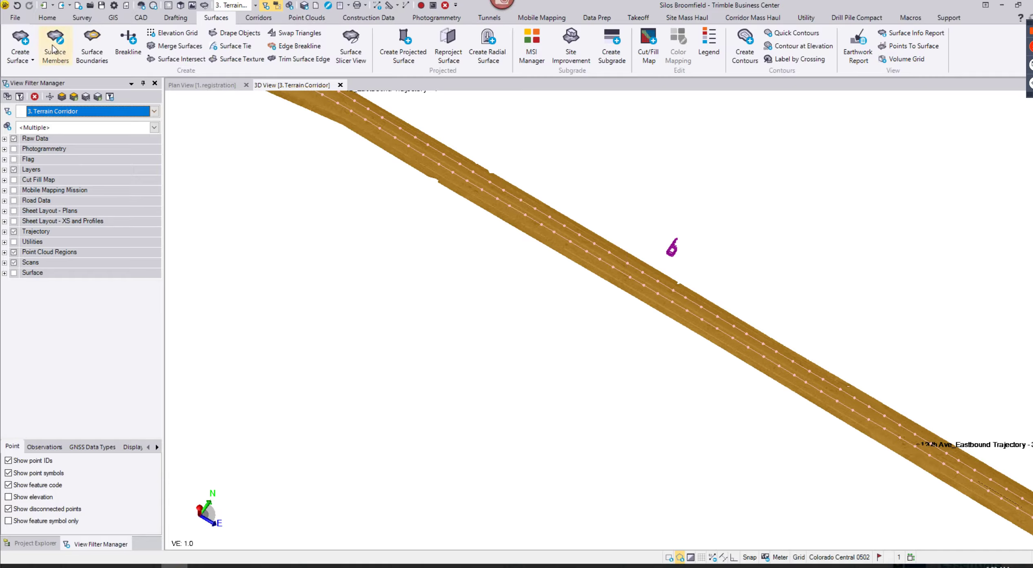
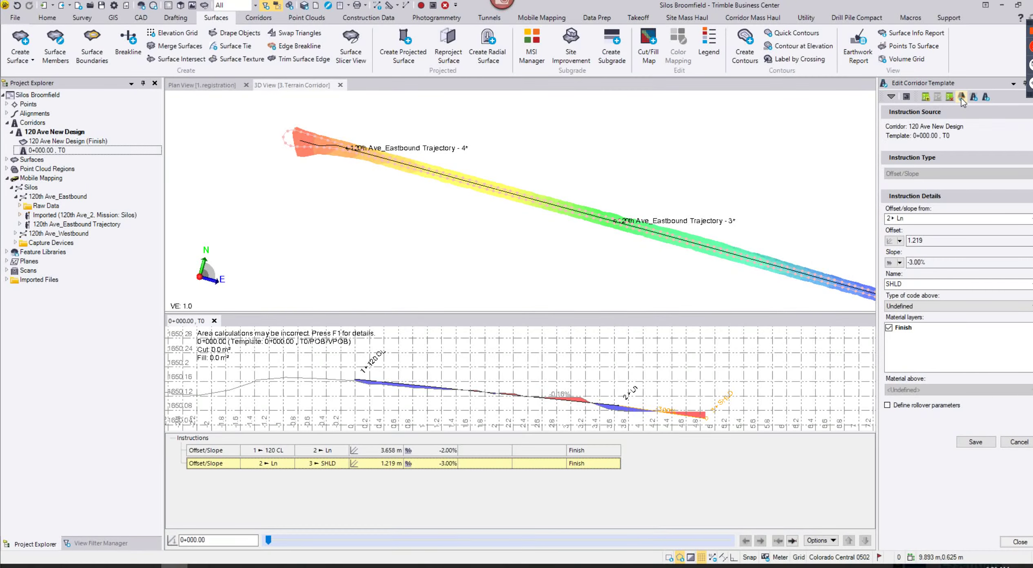
Step: Mirror the lane and shoulder instructions across 120 CL in the corridor template, and check the cross sections along the stations
{"action": "left_click", "coordinate": [961, 97]}
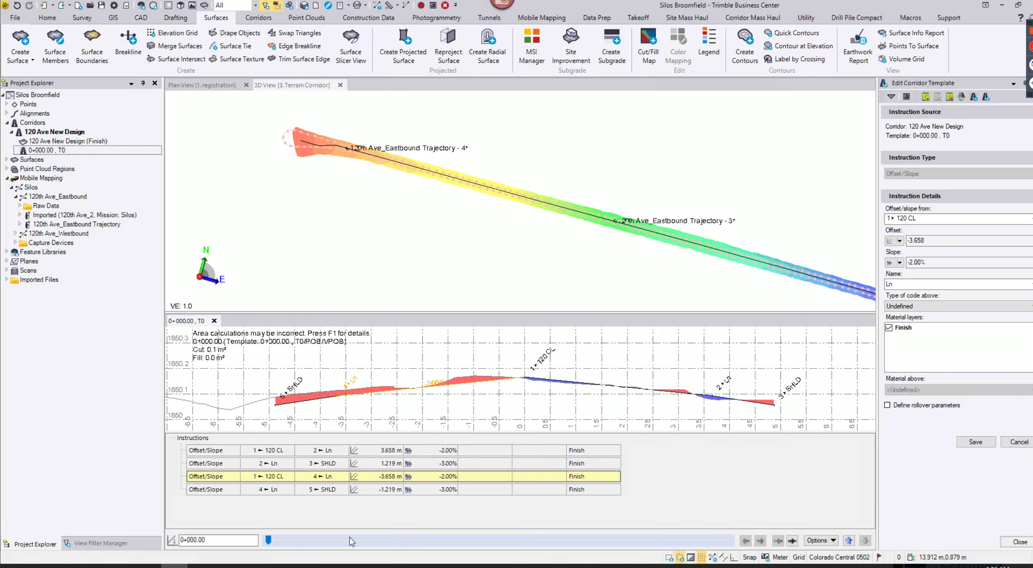
{"action": "left_click_drag", "start_coordinate": [271, 544], "coordinate": [542, 563]}
{"action": "left_click_drag", "start_coordinate": [597, 540], "coordinate": [636, 539]}
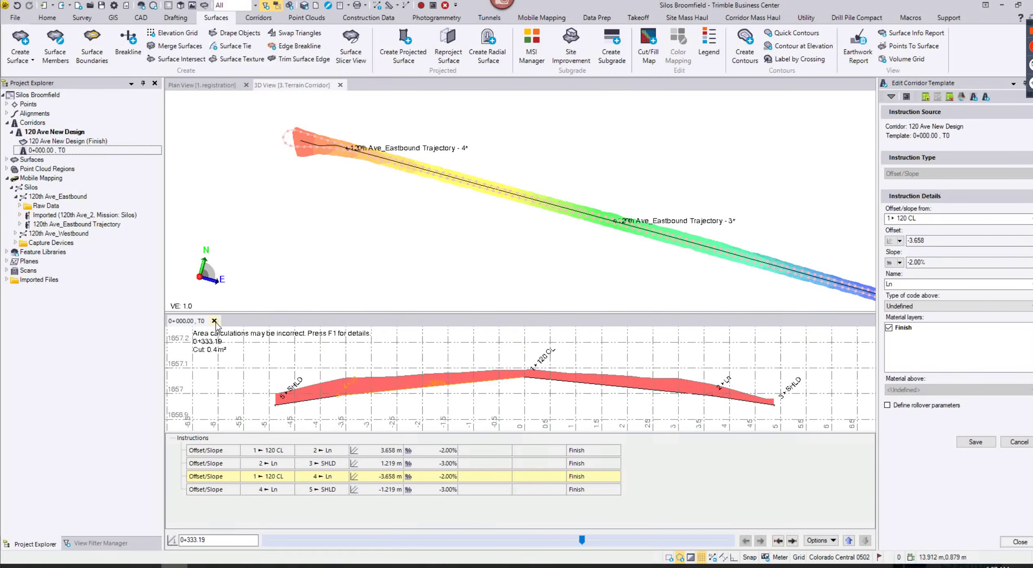
{"action": "left_click", "coordinate": [214, 320]}
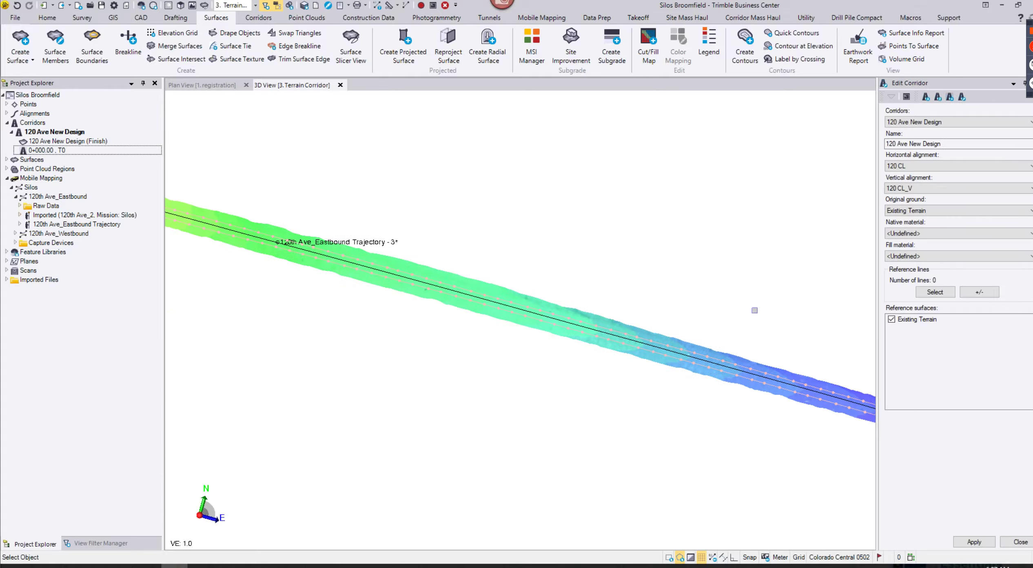
{"action": "left_click", "coordinate": [1020, 542]}
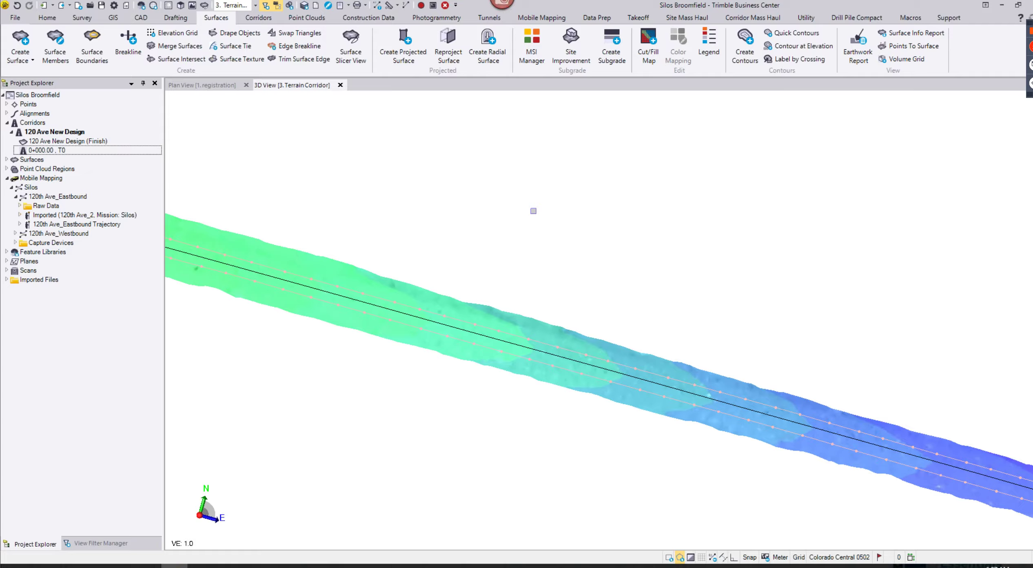
Step: Switch to the presentation, advance to the Feature Extraction and CAD slide, and return to Trimble Business Center
{"action": "key", "text": "alt+Tab"}
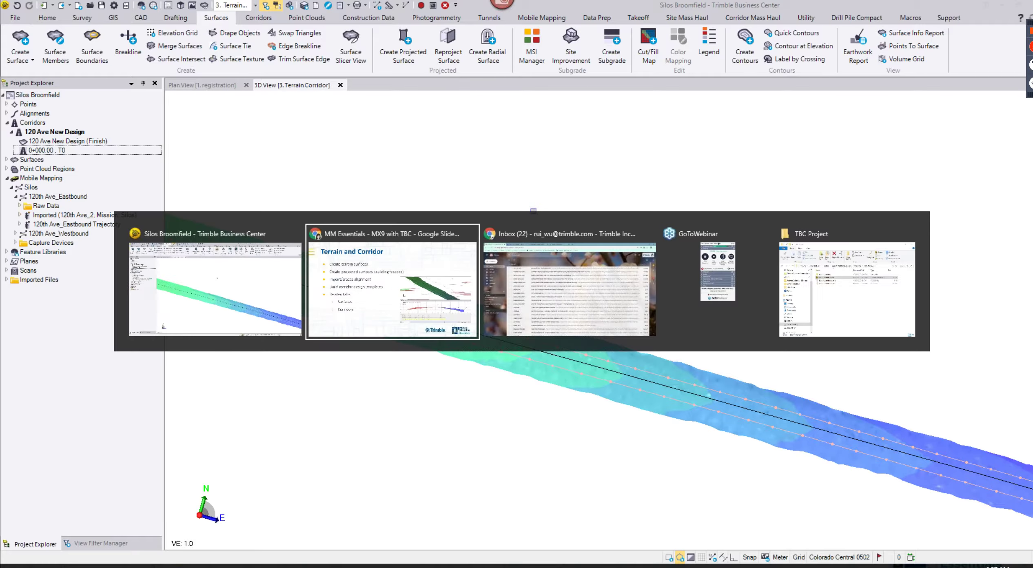
{"action": "key", "text": "Right"}
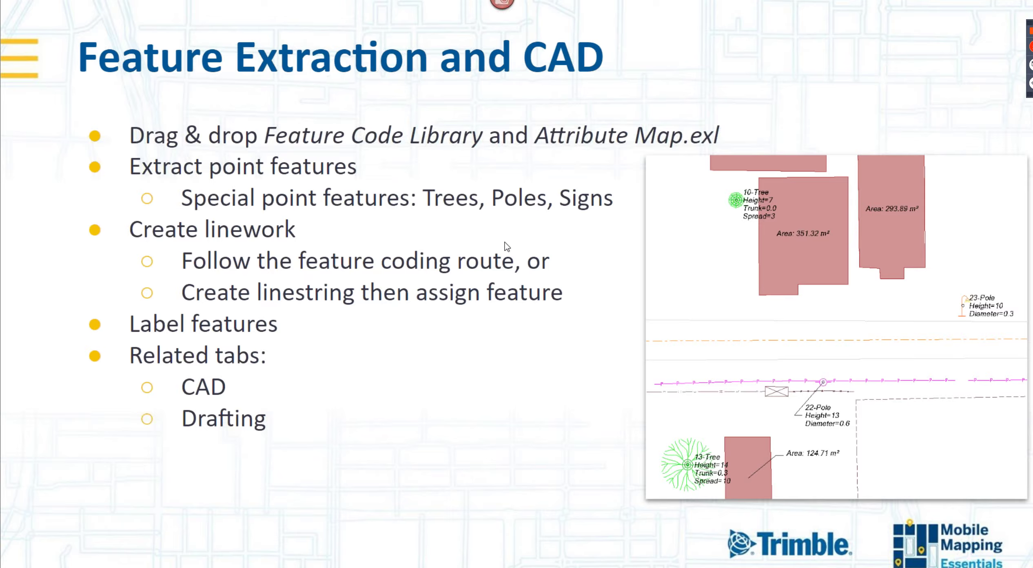
{"action": "key", "text": "alt+Tab"}
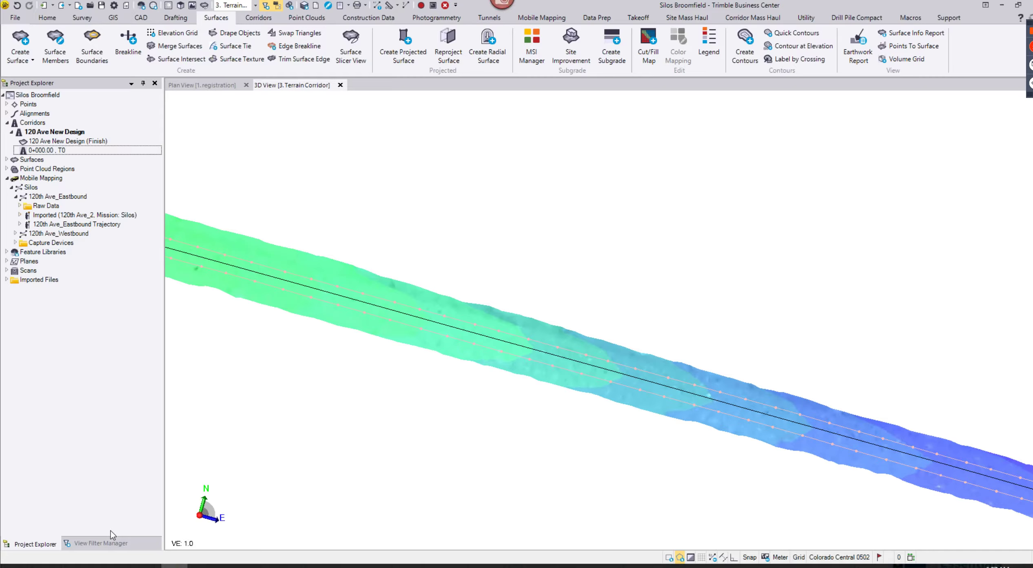
Step: Apply the 4. Feature Extraction view filter to both the 3D View and the Plan View
{"action": "left_click", "coordinate": [101, 543]}
{"action": "left_click", "coordinate": [154, 111]}
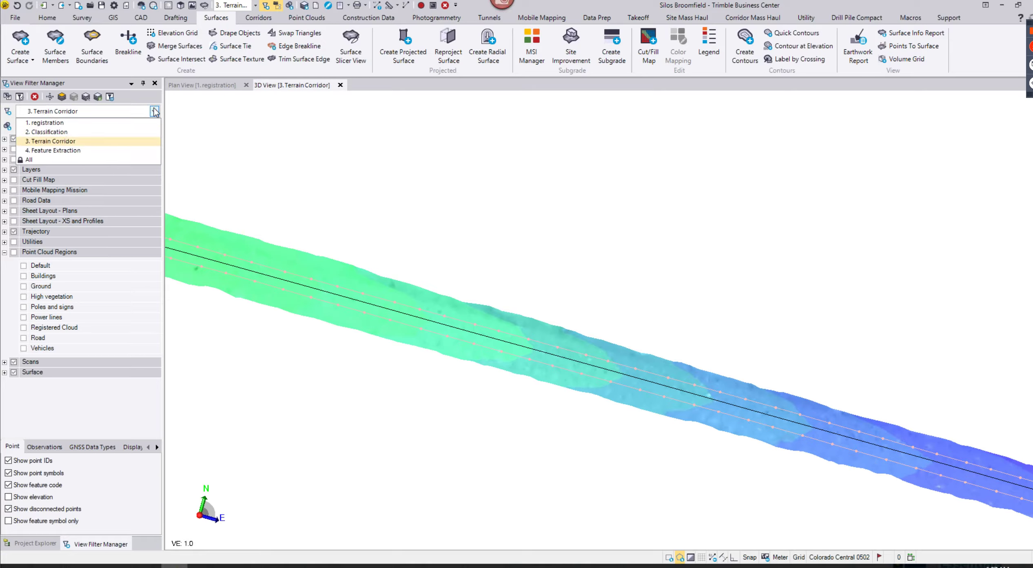
{"action": "left_click", "coordinate": [82, 150]}
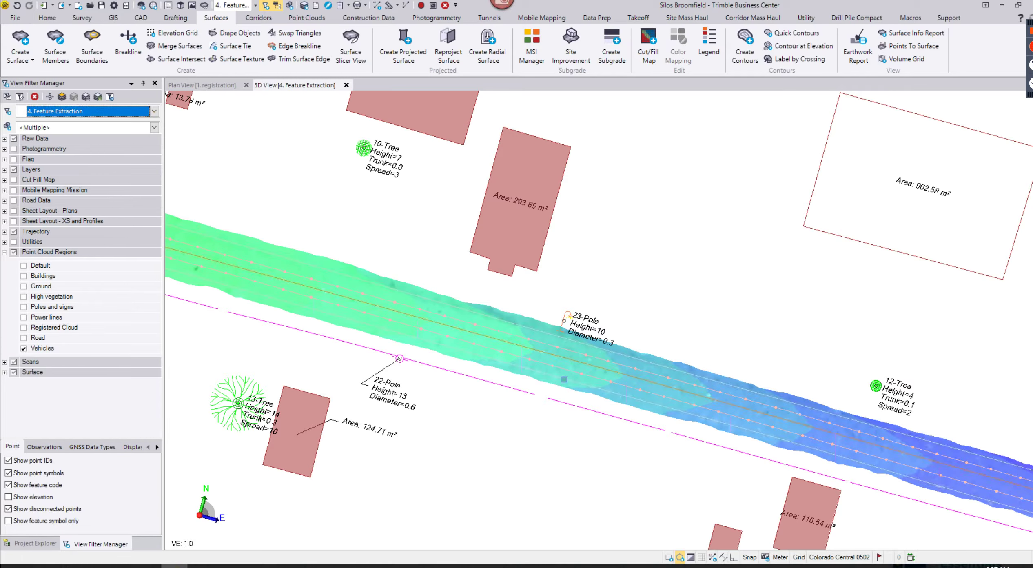
{"action": "scroll", "coordinate": [579, 310], "scroll_direction": "down", "scroll_amount": 4}
{"action": "middle_click_drag", "start_coordinate": [577, 297], "coordinate": [572, 287]}
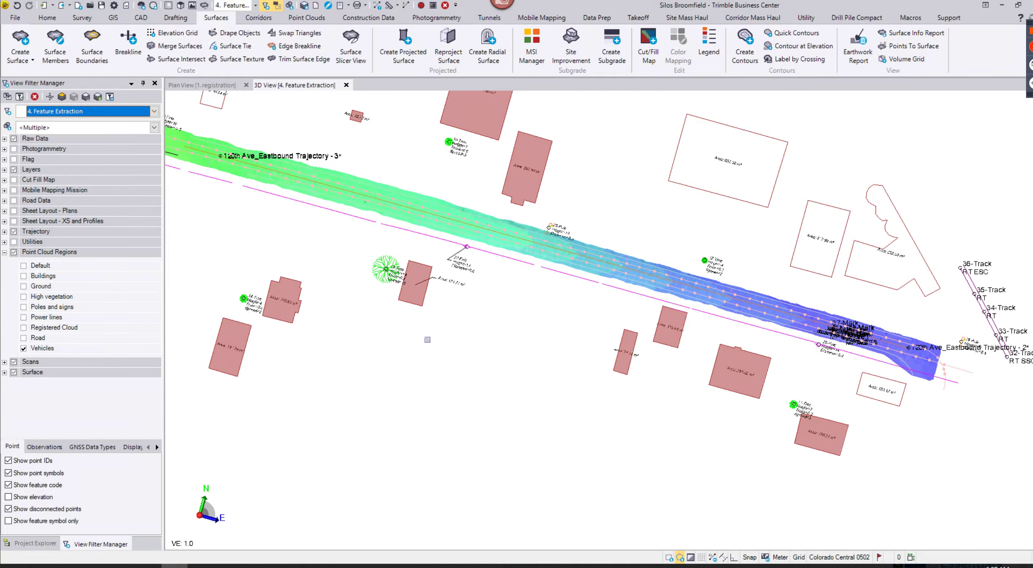
{"action": "left_click", "coordinate": [190, 86]}
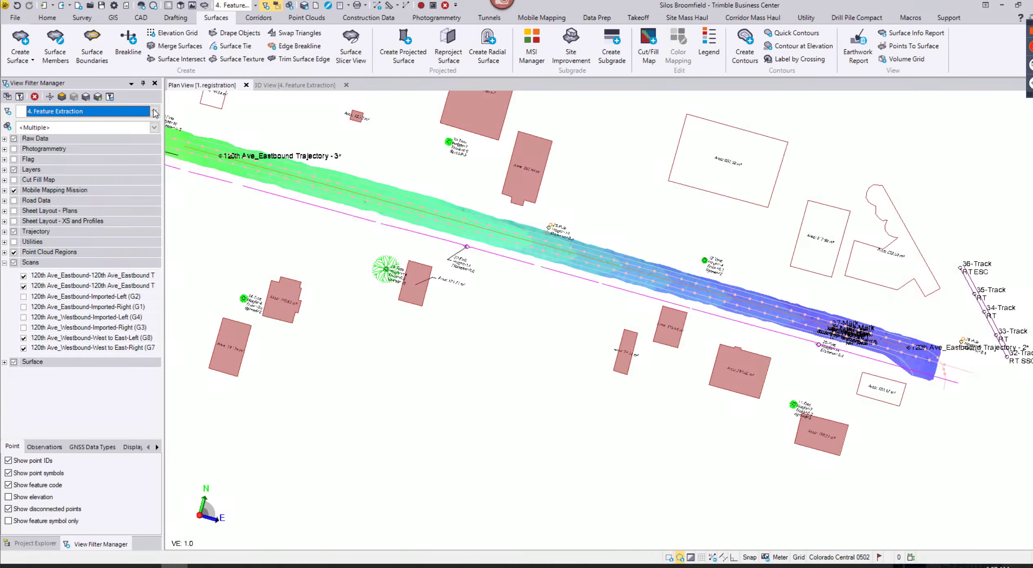
{"action": "left_click", "coordinate": [154, 112]}
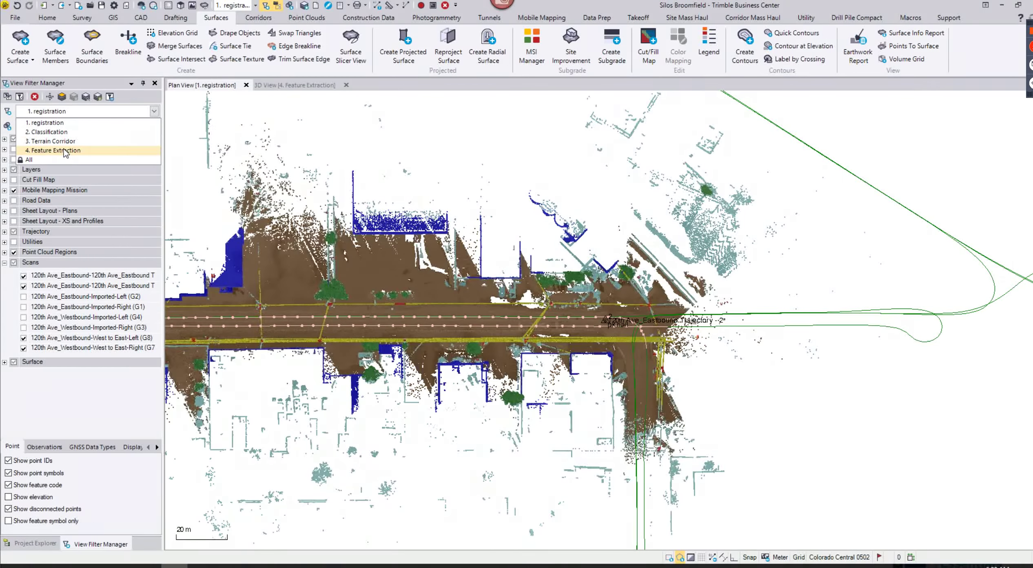
{"action": "left_click", "coordinate": [53, 150]}
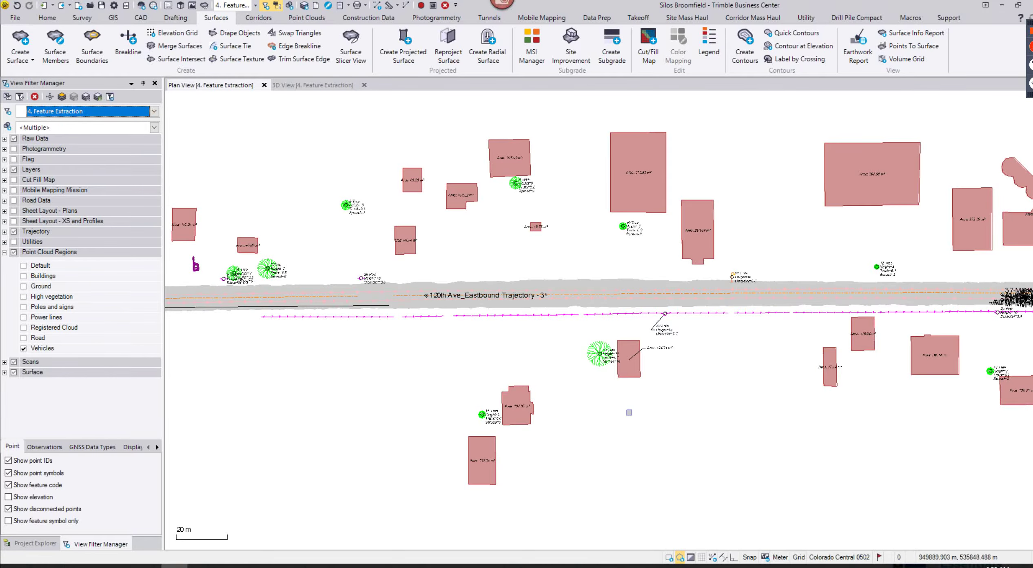
Step: Review the feature definition file and the feature extraction attribute map under Feature Code Processing in the project settings, without changing them
{"action": "left_click", "coordinate": [28, 544]}
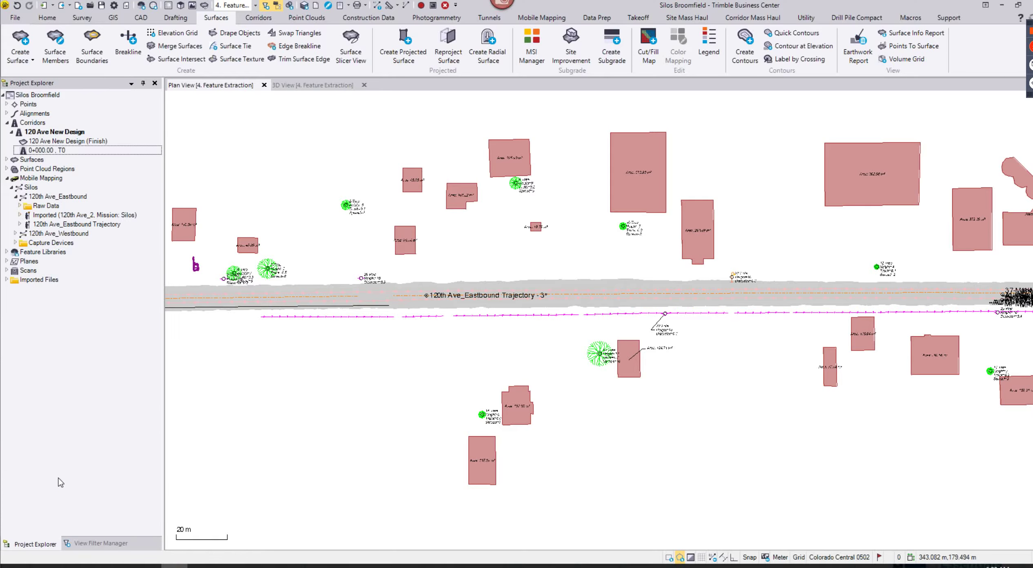
{"action": "left_click", "coordinate": [7, 179]}
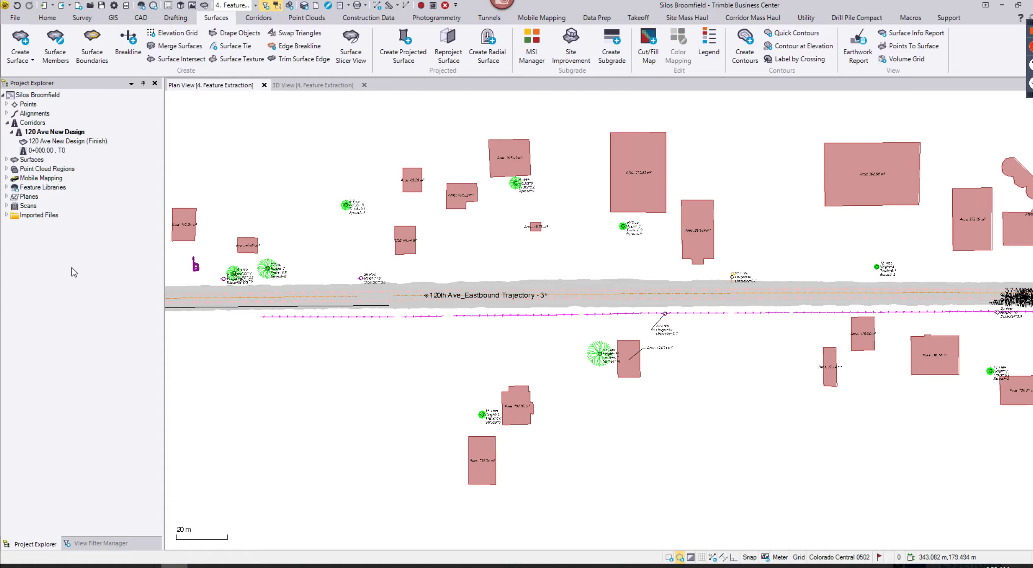
{"action": "left_click", "coordinate": [114, 6]}
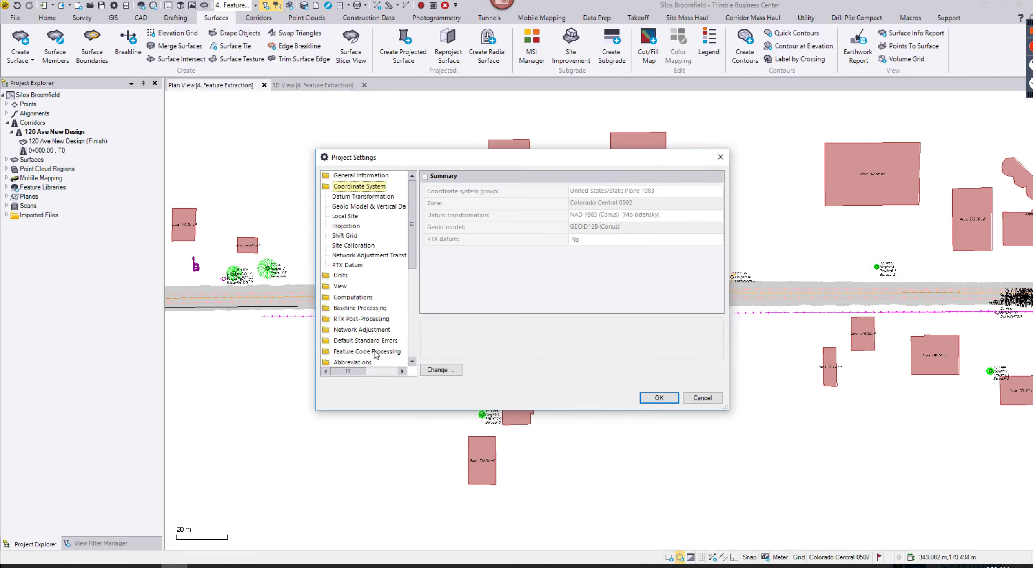
{"action": "left_click", "coordinate": [371, 352]}
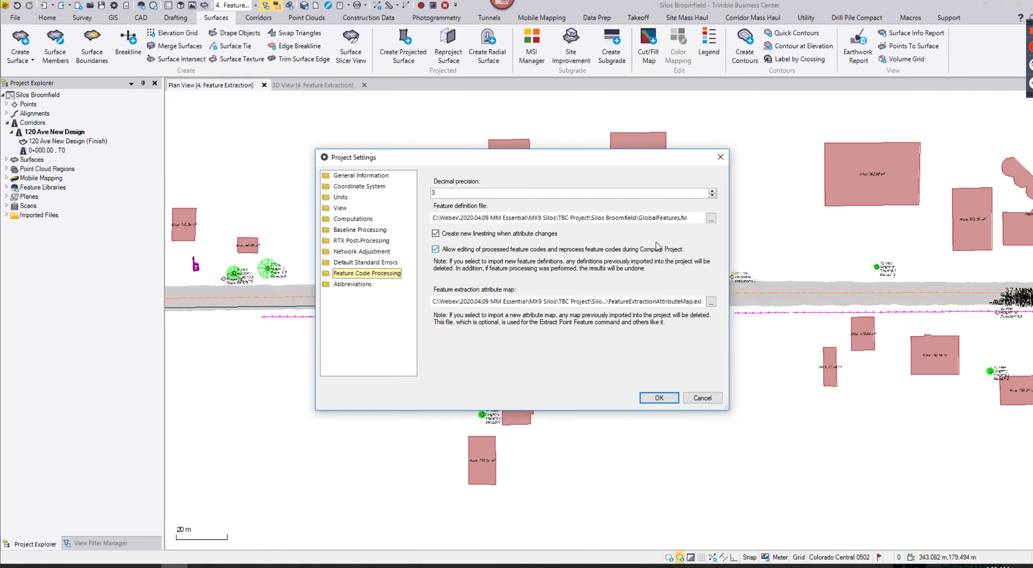
{"action": "left_click", "coordinate": [711, 218]}
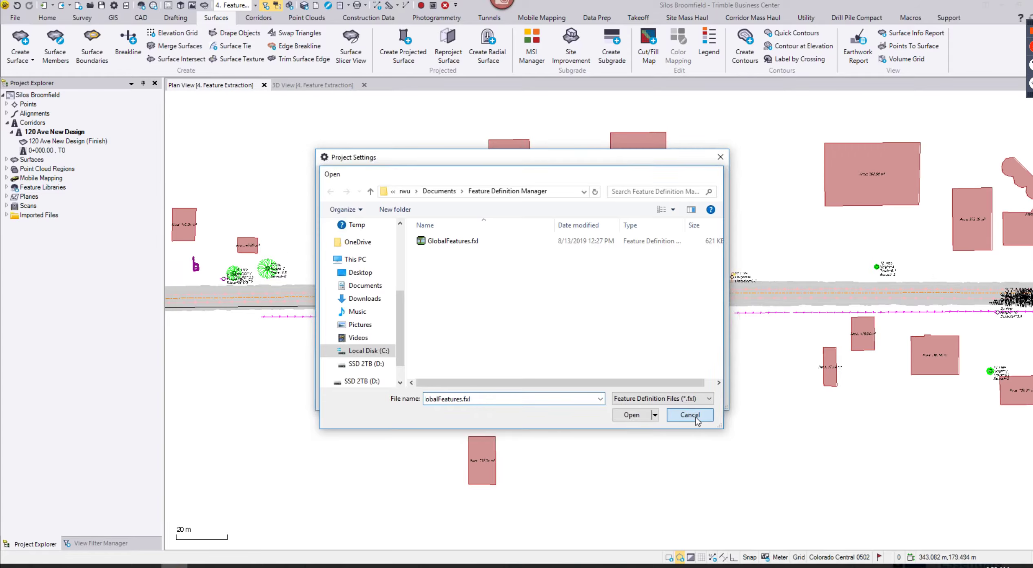
{"action": "left_click", "coordinate": [696, 419]}
{"action": "left_click", "coordinate": [710, 301]}
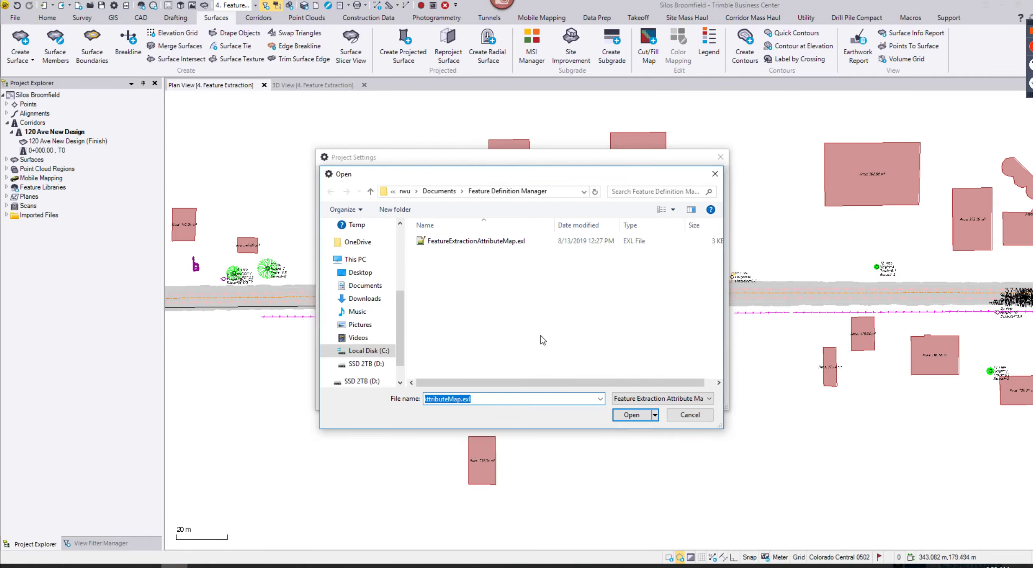
{"action": "left_click", "coordinate": [690, 416]}
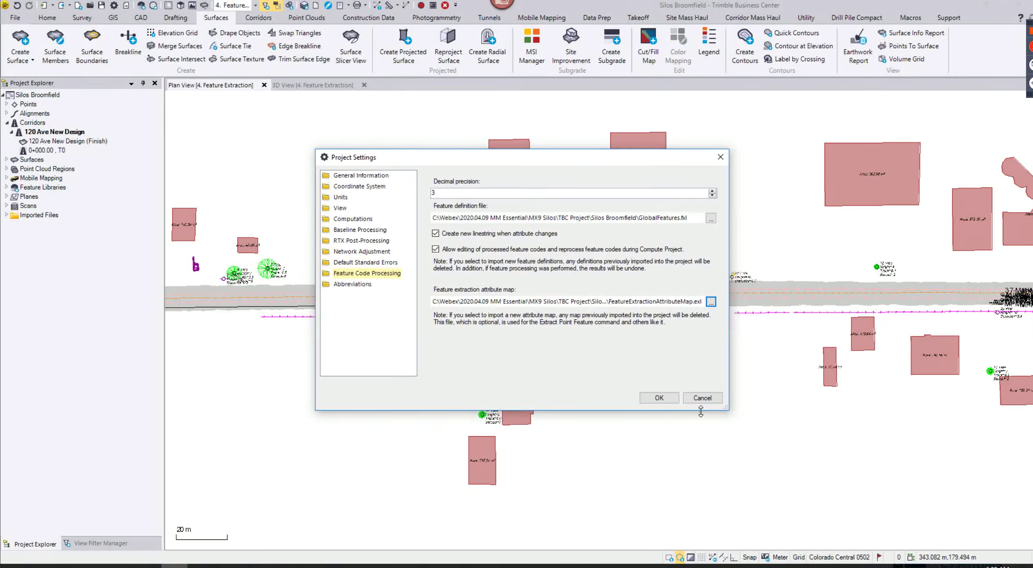
{"action": "left_click", "coordinate": [707, 401]}
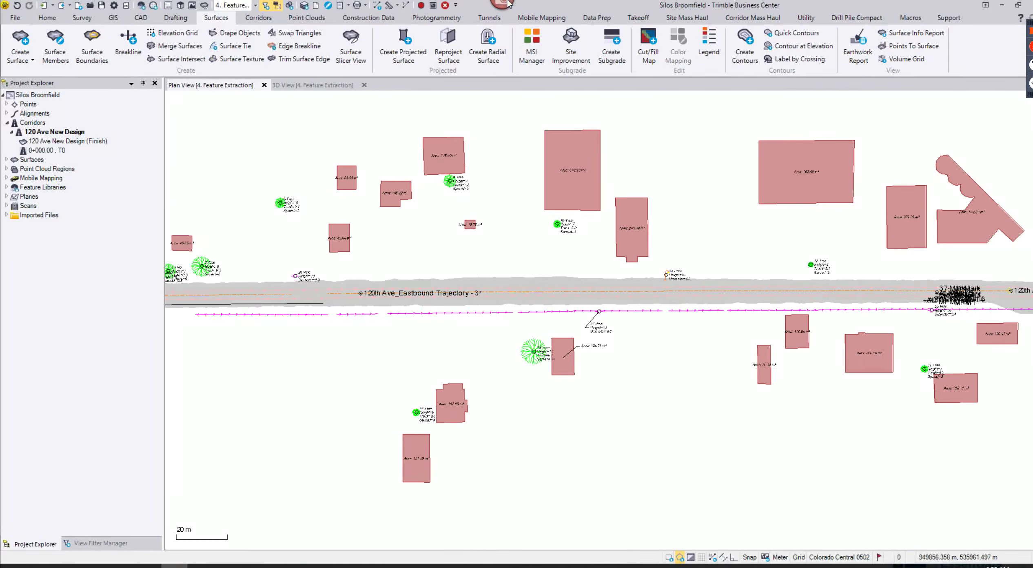
Step: Show the Ground and High vegetation point cloud regions in the Plan View
{"action": "left_click", "coordinate": [107, 544]}
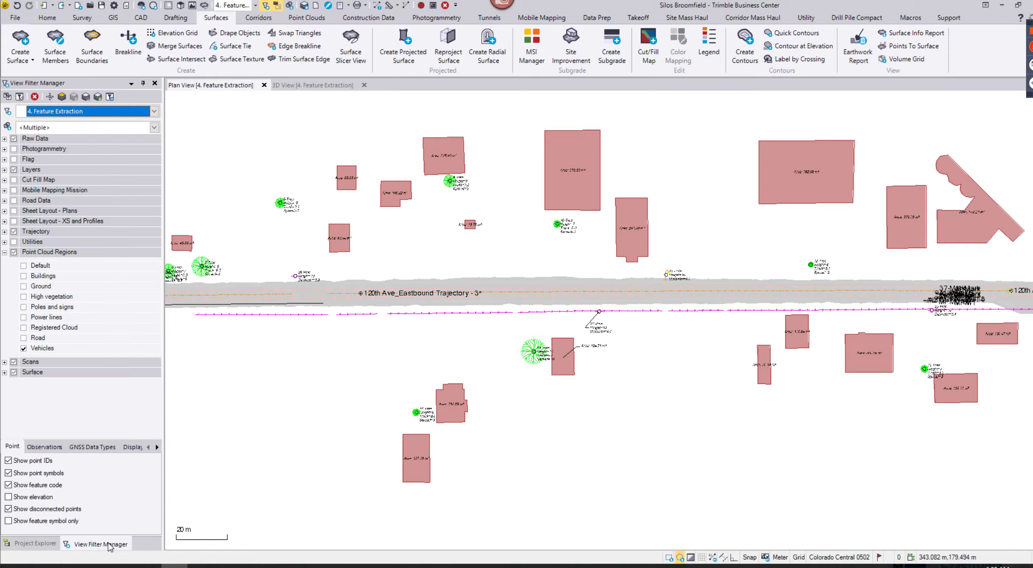
{"action": "left_click", "coordinate": [23, 286]}
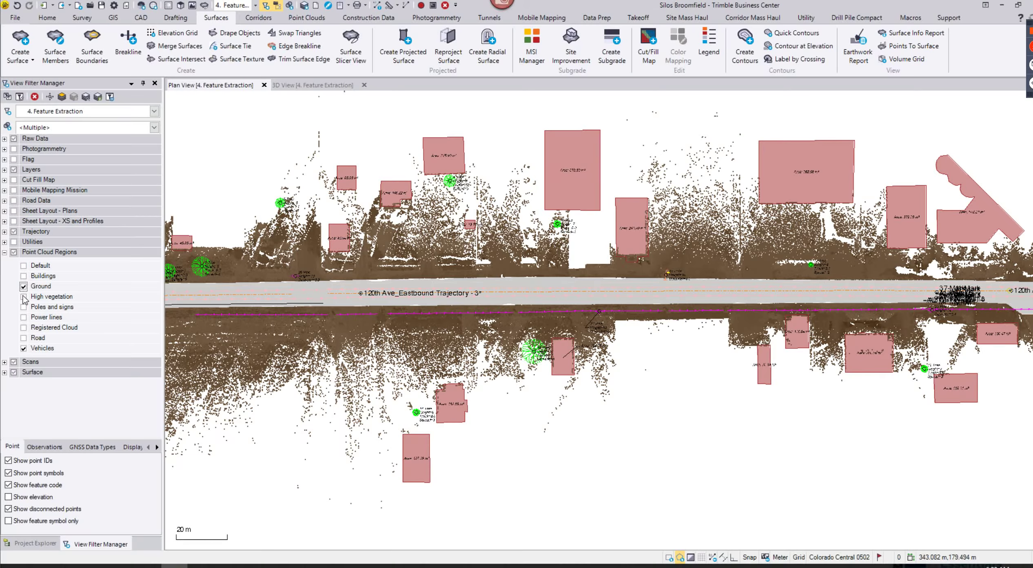
{"action": "left_click", "coordinate": [23, 297]}
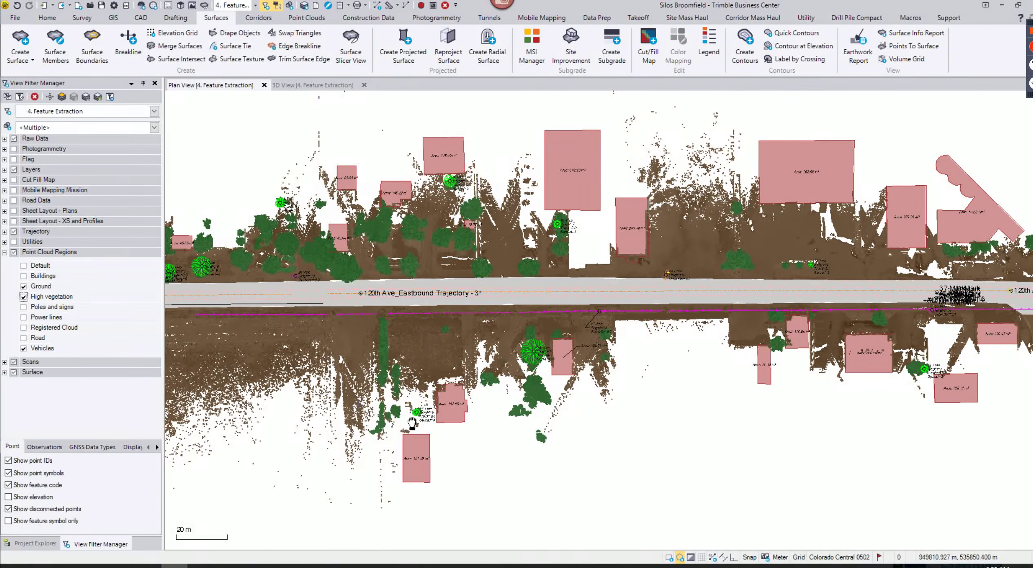
Step: Polygon-select the ground and tree points around the 108.22 m² building north of the road, and isolate them with Keep In
{"action": "middle_click_drag", "start_coordinate": [413, 424], "coordinate": [499, 456]}
{"action": "scroll", "coordinate": [439, 210], "scroll_direction": "up", "scroll_amount": 3}
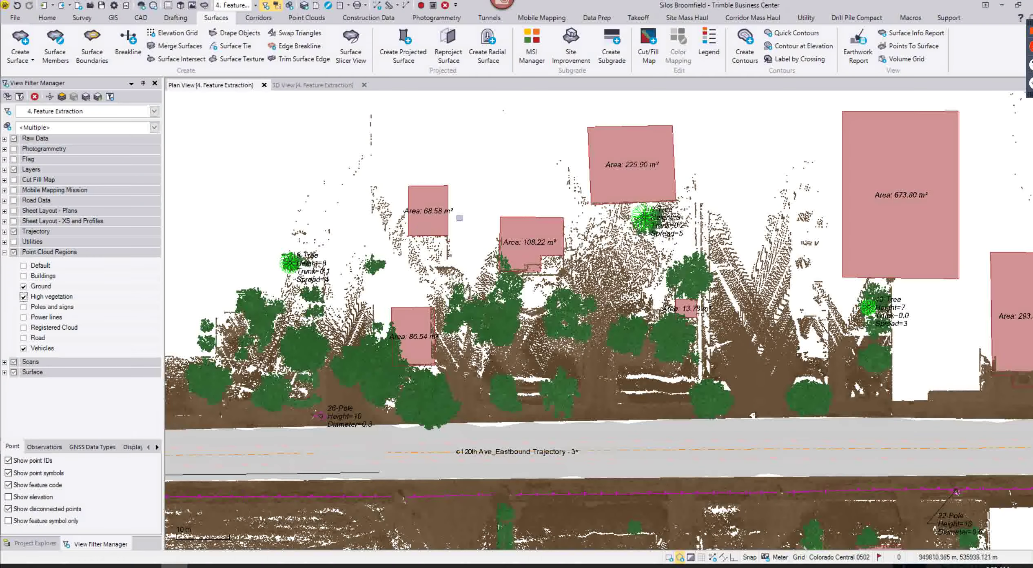
{"action": "left_click", "coordinate": [463, 215]}
{"action": "left_click", "coordinate": [461, 446]}
{"action": "left_click", "coordinate": [614, 442]}
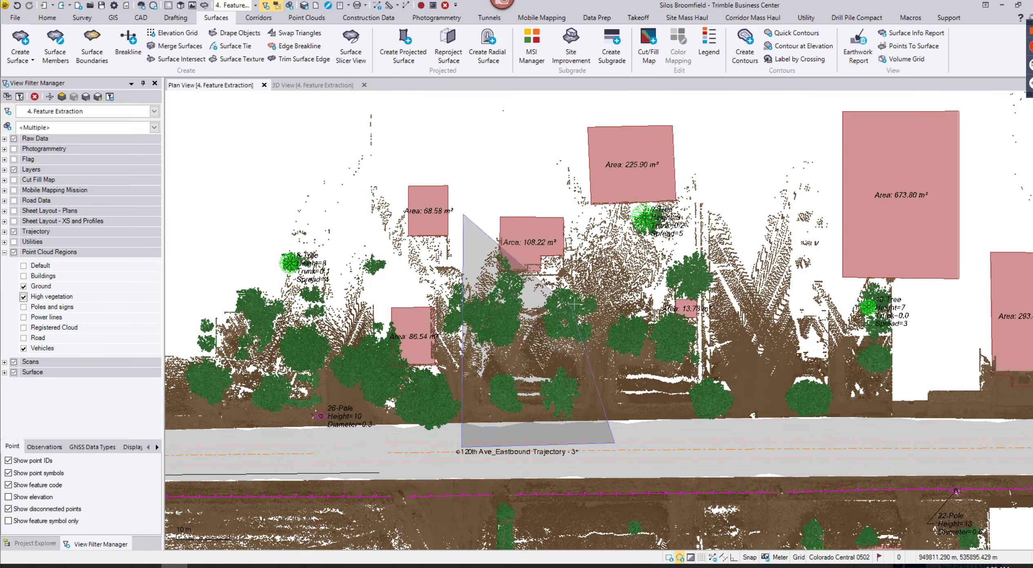
{"action": "left_click", "coordinate": [649, 382]}
{"action": "left_click", "coordinate": [656, 263]}
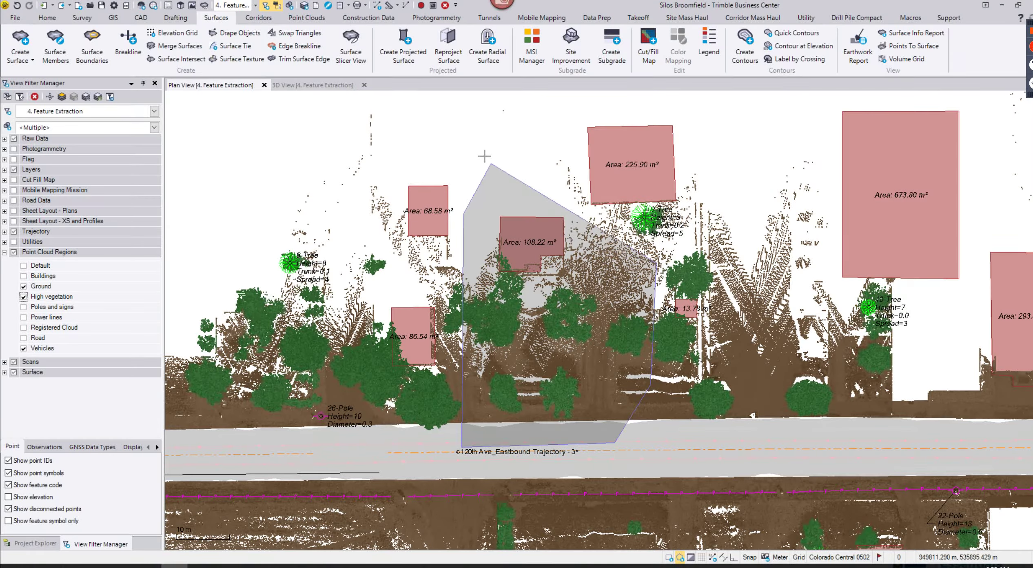
{"action": "double_click", "coordinate": [510, 167]}
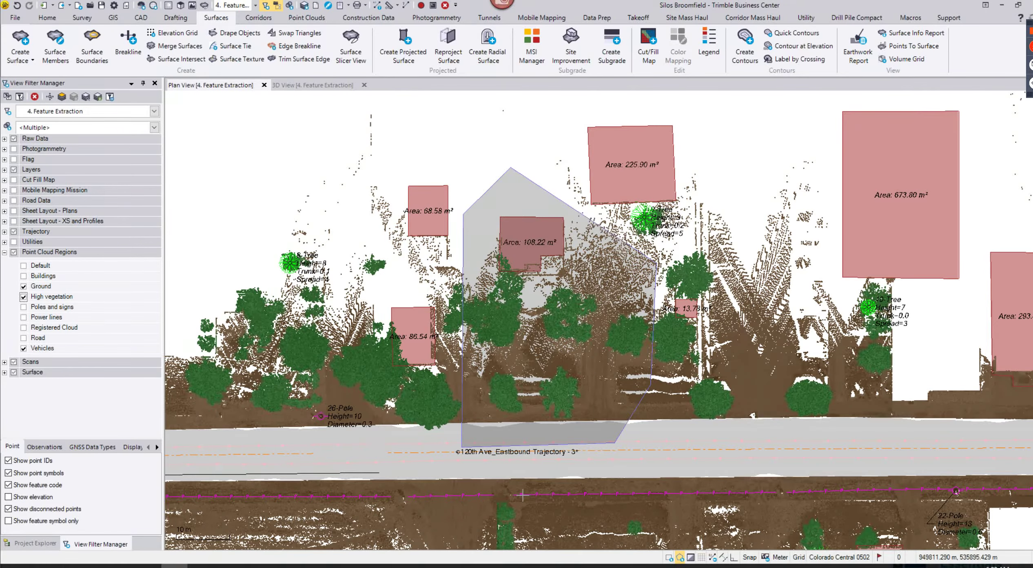
{"action": "left_click", "coordinate": [306, 18]}
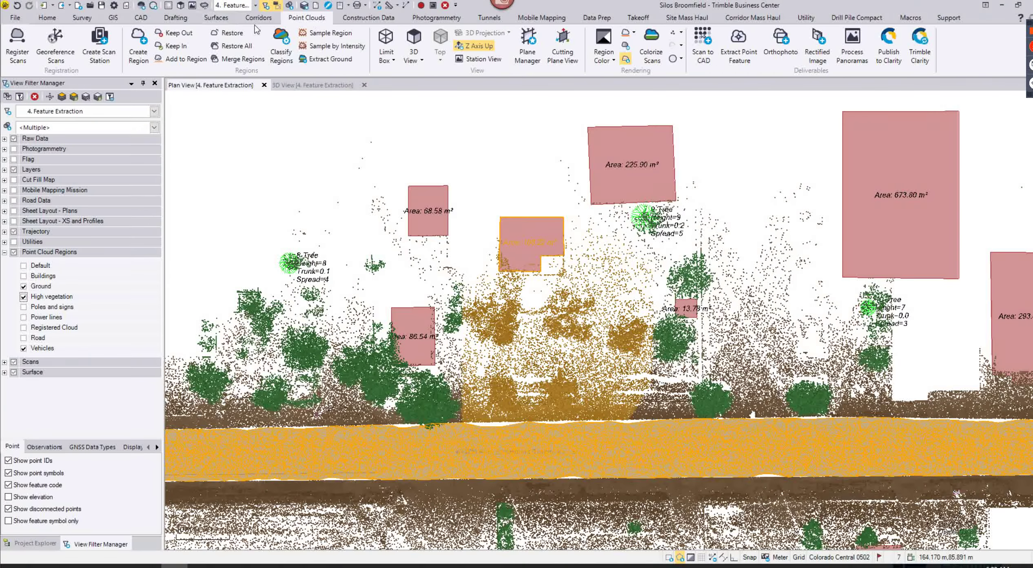
{"action": "left_click", "coordinate": [176, 46]}
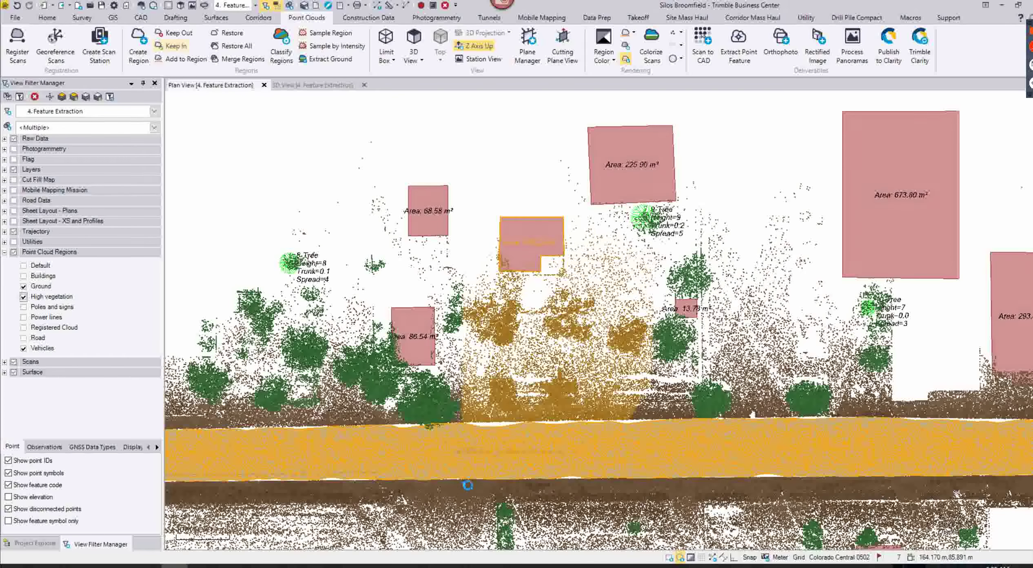
{"action": "middle_click_drag", "start_coordinate": [507, 353], "coordinate": [488, 349]}
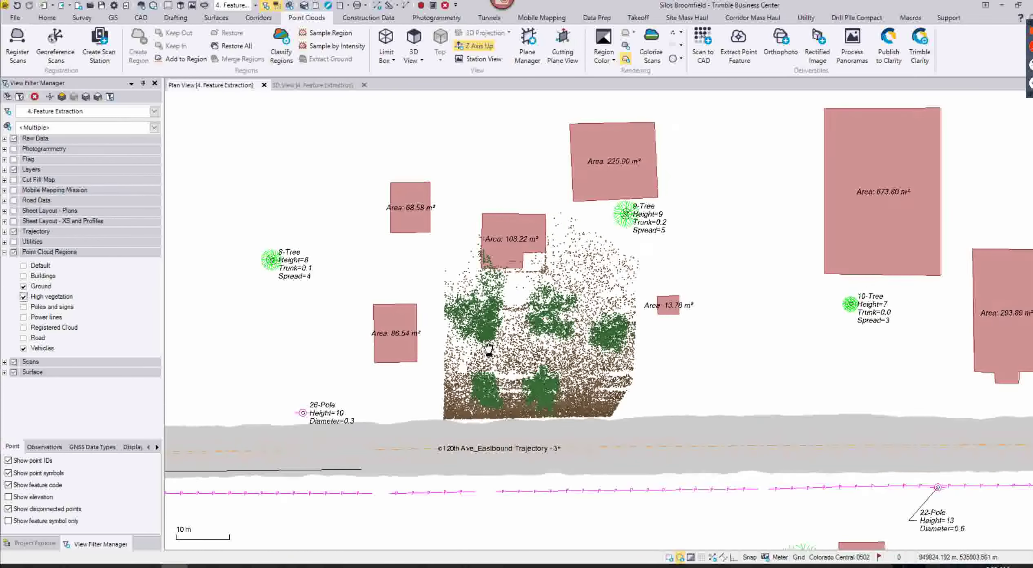
Step: Extract attributes of the isolated trees in the 3D View with Extract Point Feature, using the Tree extraction type in Automatic mode
{"action": "scroll", "coordinate": [489, 349], "scroll_direction": "down", "scroll_amount": 2}
{"action": "left_click", "coordinate": [306, 85]}
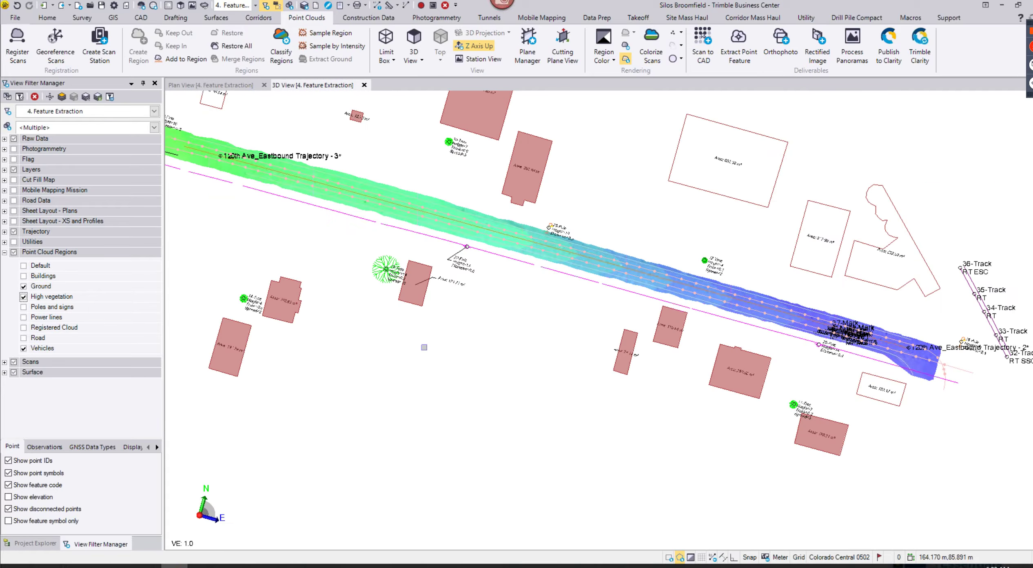
{"action": "middle_click_drag", "start_coordinate": [208, 127], "coordinate": [403, 346]}
{"action": "scroll", "coordinate": [404, 343], "scroll_direction": "up", "scroll_amount": 5}
{"action": "mouse_move", "coordinate": [526, 440]}
{"action": "right_mouse_down"}
{"action": "mouse_move", "coordinate": [526, 349]}
{"action": "mouse_move", "coordinate": [560, 383]}
{"action": "mouse_move", "coordinate": [492, 350]}
{"action": "right_mouse_up"}
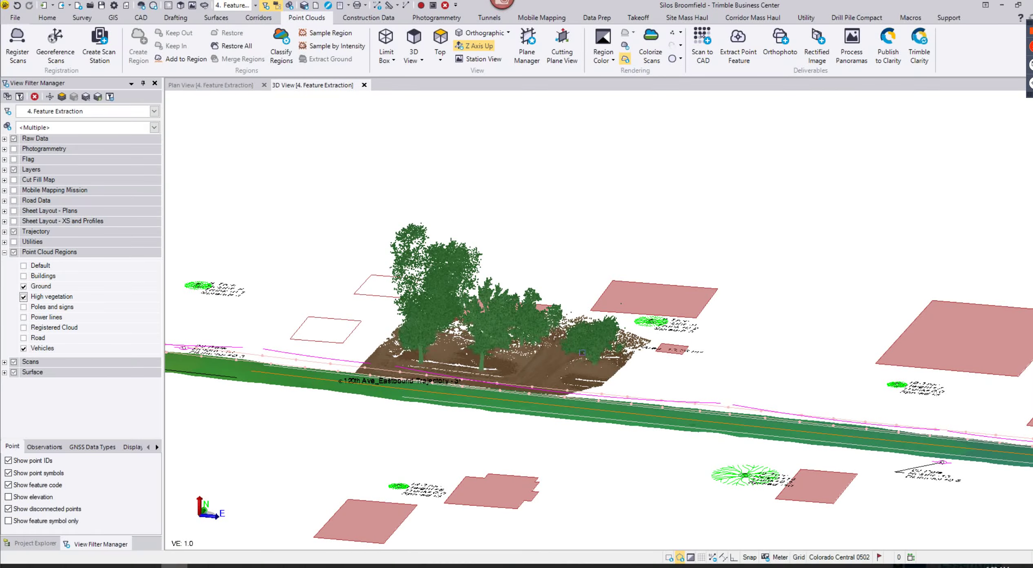
{"action": "right_click_drag", "start_coordinate": [582, 353], "coordinate": [503, 345]}
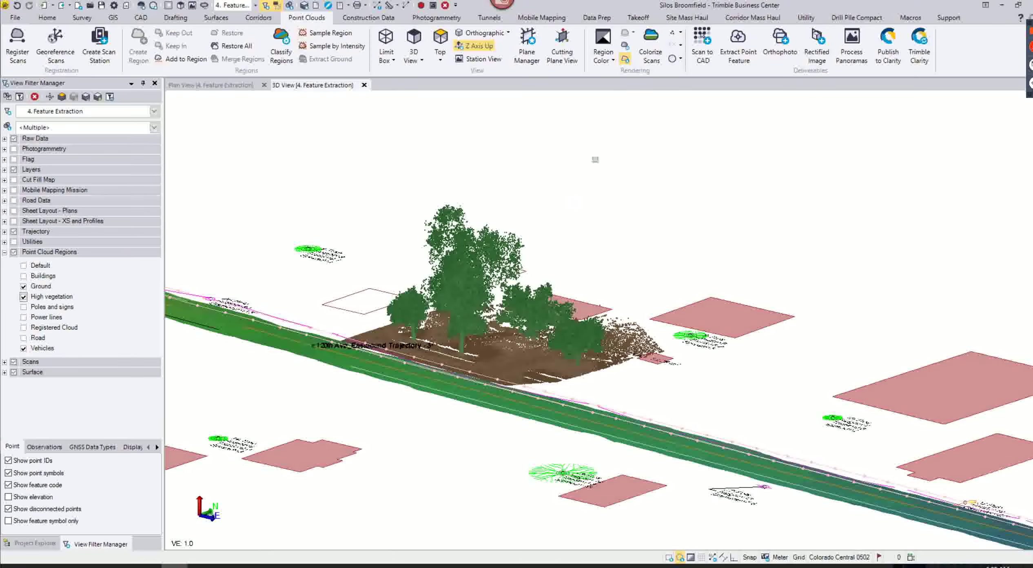
{"action": "left_click", "coordinate": [738, 60]}
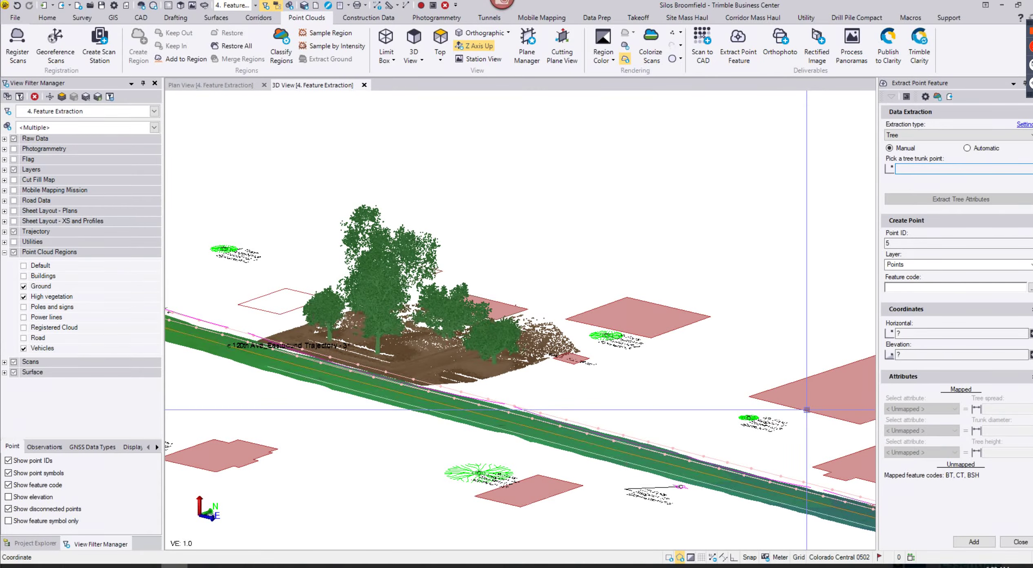
{"action": "left_click", "coordinate": [929, 138]}
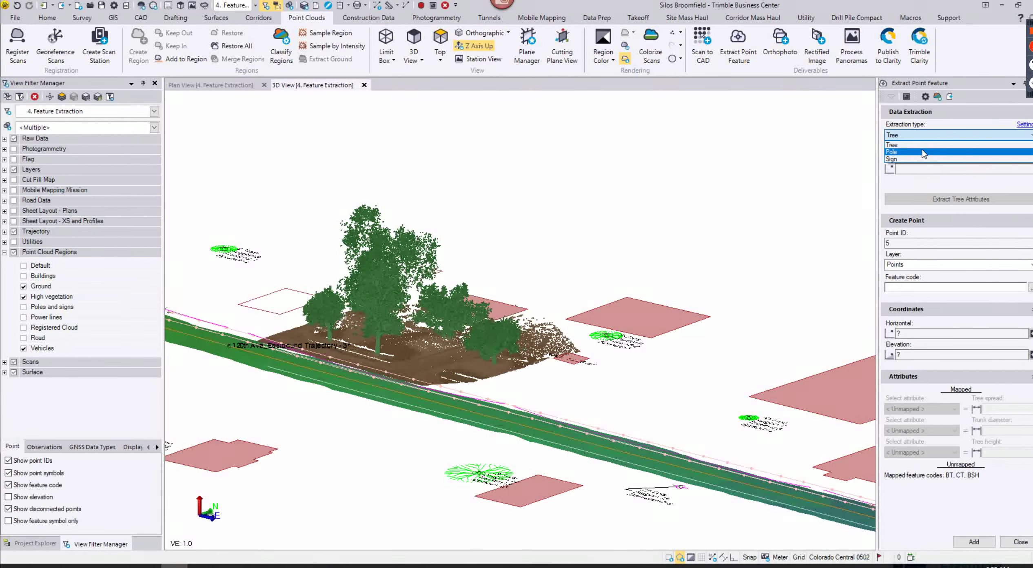
{"action": "left_click", "coordinate": [918, 145]}
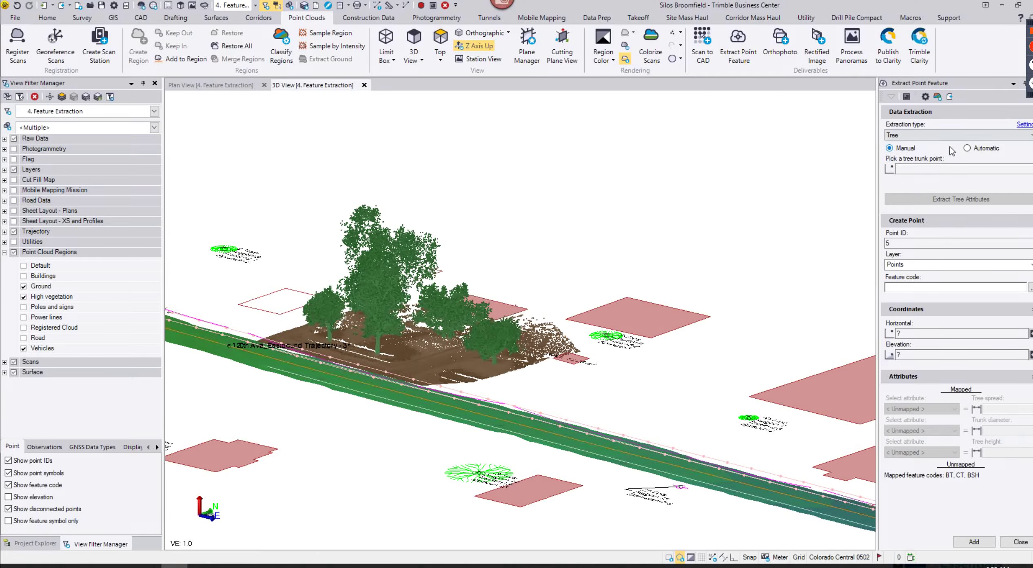
{"action": "left_click", "coordinate": [967, 149]}
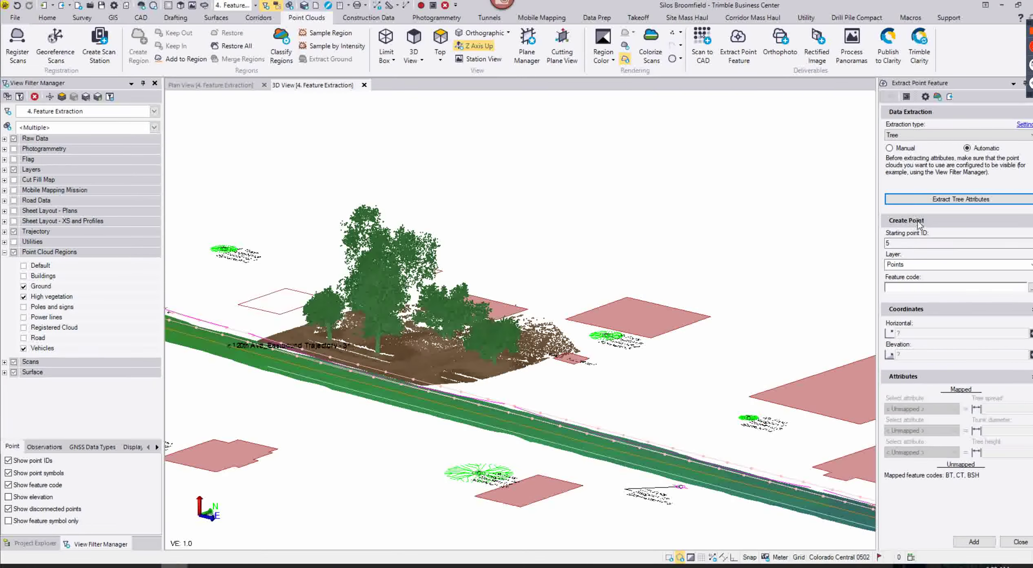
{"action": "left_click", "coordinate": [963, 203]}
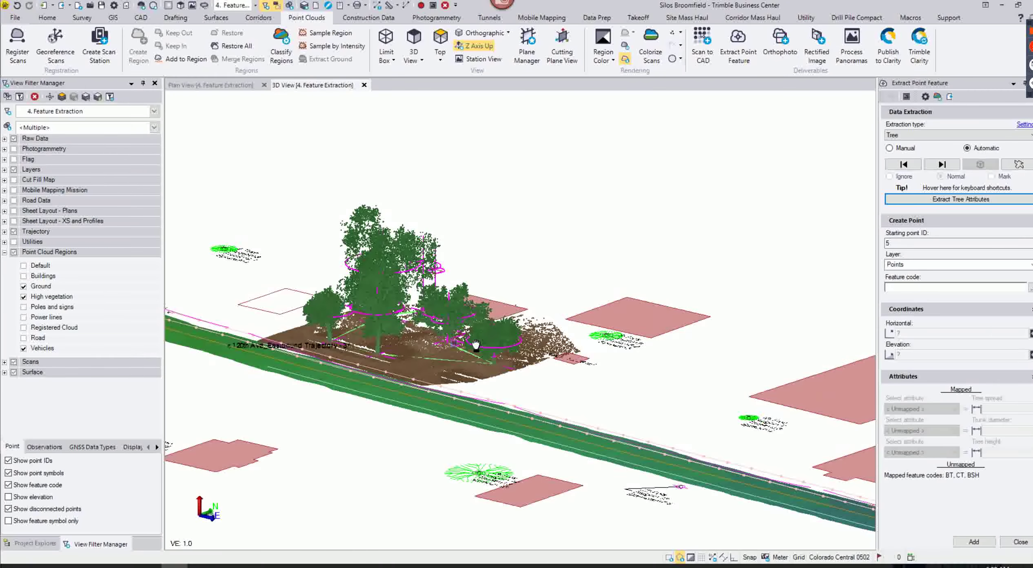
Step: Examine the extracted spread circles, trunk markers and height lines on the isolated trees, especially the easternmost one
{"action": "middle_click_drag", "start_coordinate": [472, 341], "coordinate": [622, 341]}
{"action": "scroll", "coordinate": [548, 353], "scroll_direction": "up", "scroll_amount": 4}
{"action": "right_click_drag", "start_coordinate": [548, 353], "coordinate": [612, 447]}
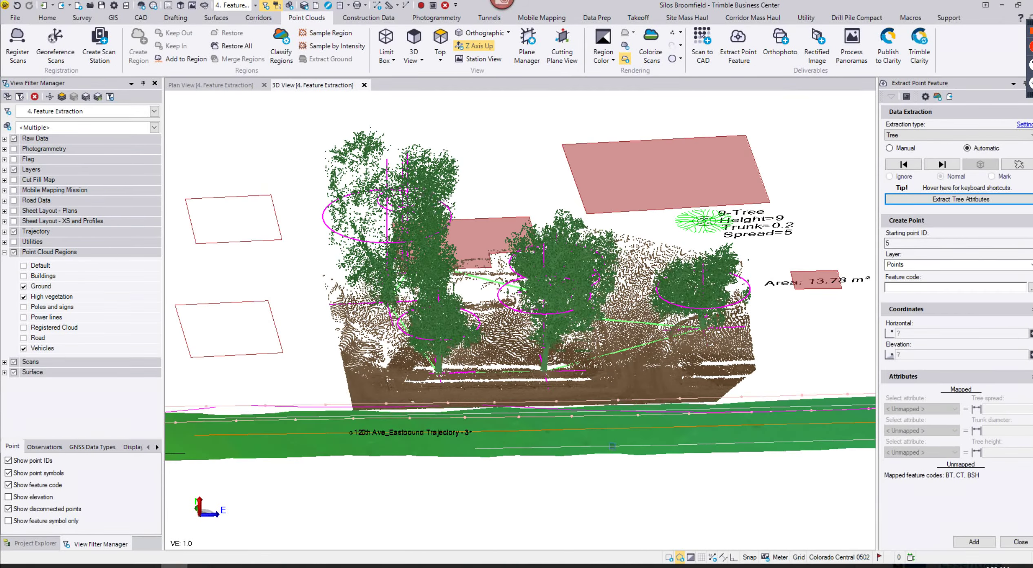
{"action": "scroll", "coordinate": [563, 350], "scroll_direction": "up", "scroll_amount": 4}
{"action": "middle_click_drag", "start_coordinate": [863, 319], "coordinate": [505, 306]}
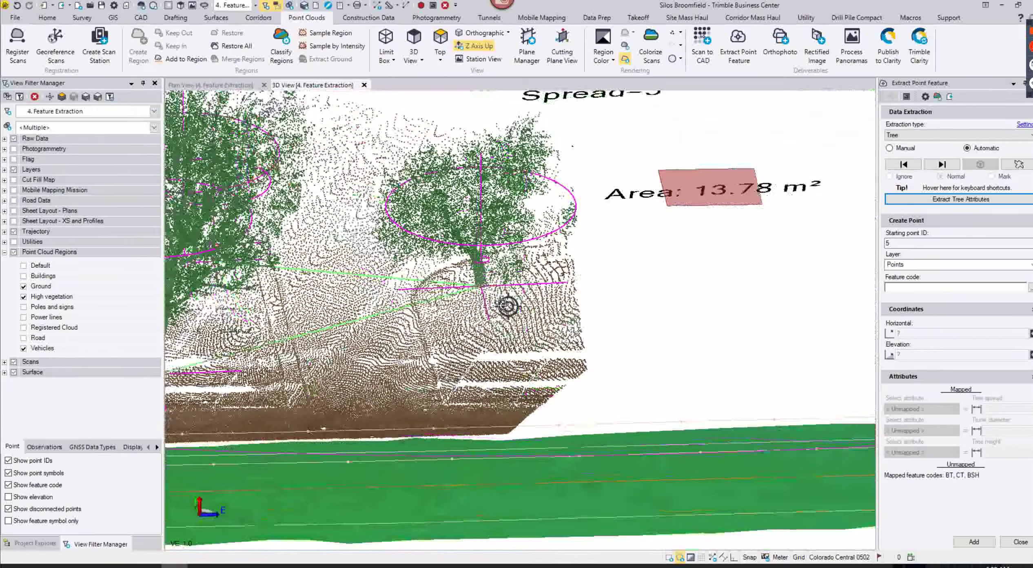
{"action": "right_click_drag", "start_coordinate": [508, 306], "coordinate": [382, 199]}
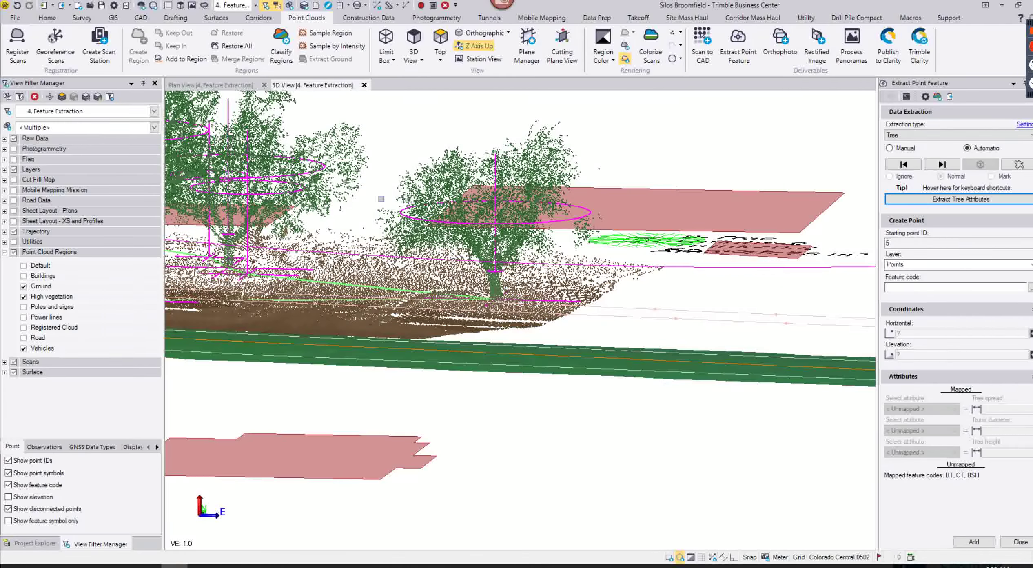
{"action": "scroll", "coordinate": [492, 287], "scroll_direction": "up", "scroll_amount": 3}
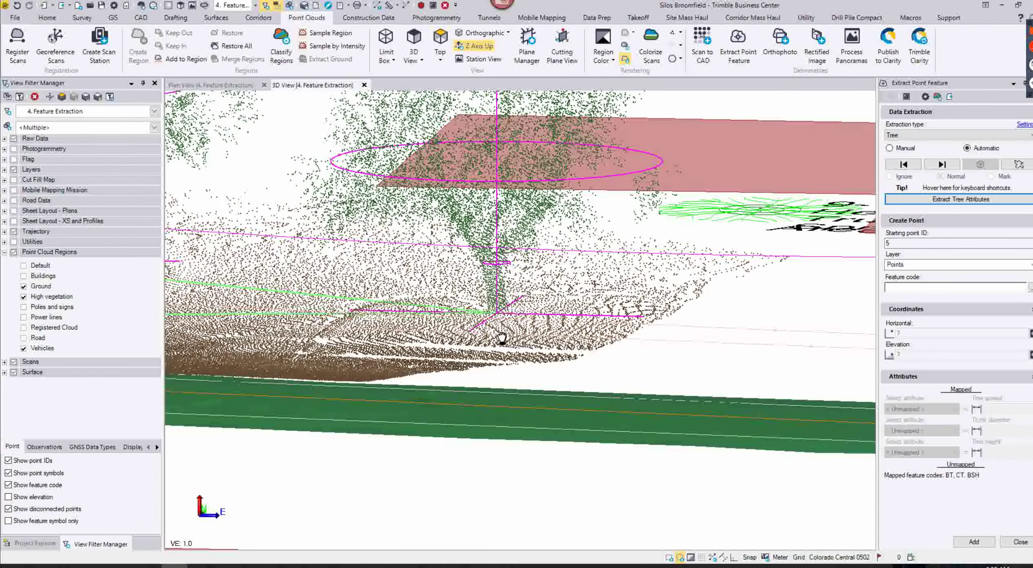
{"action": "middle_click_drag", "start_coordinate": [492, 208], "coordinate": [492, 285]}
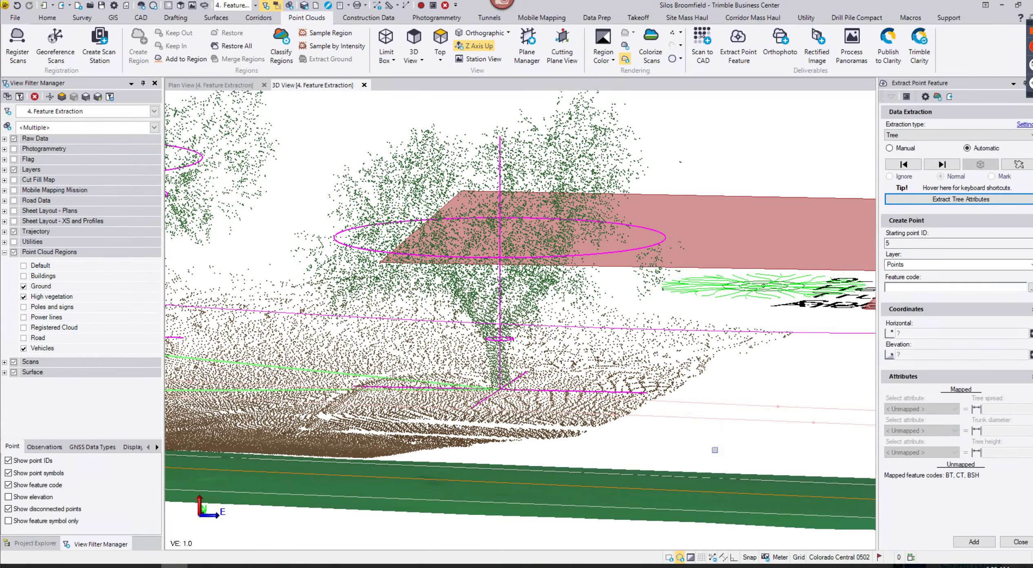
Step: Create points for all extracted trees with starting point ID 50-Tree and feature code BT
{"action": "key", "text": "Tab"}
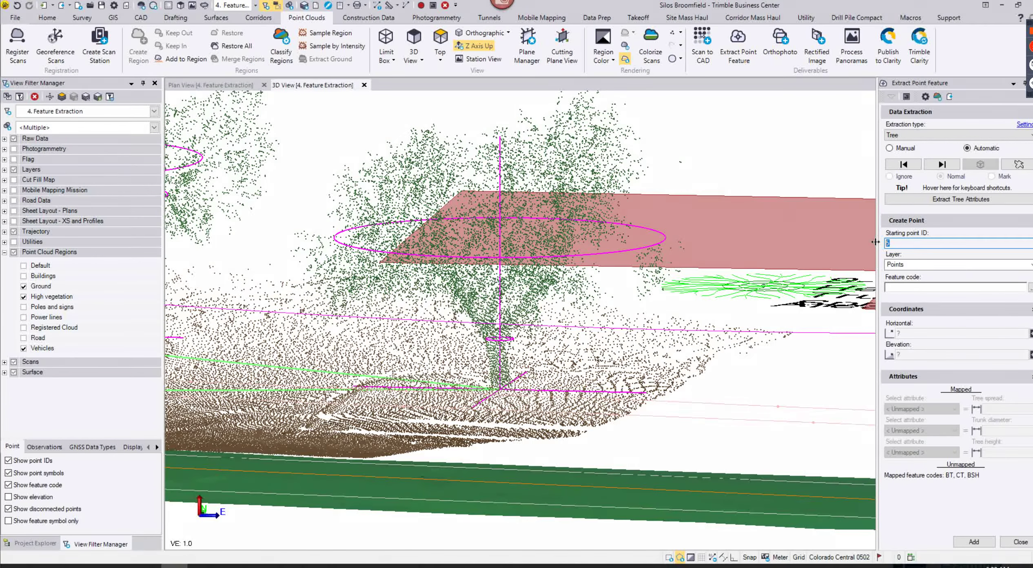
{"action": "type", "text": "60"}
{"action": "type", "text": "50"}
{"action": "type", "text": "-Tree"}
{"action": "key", "text": "Tab"}
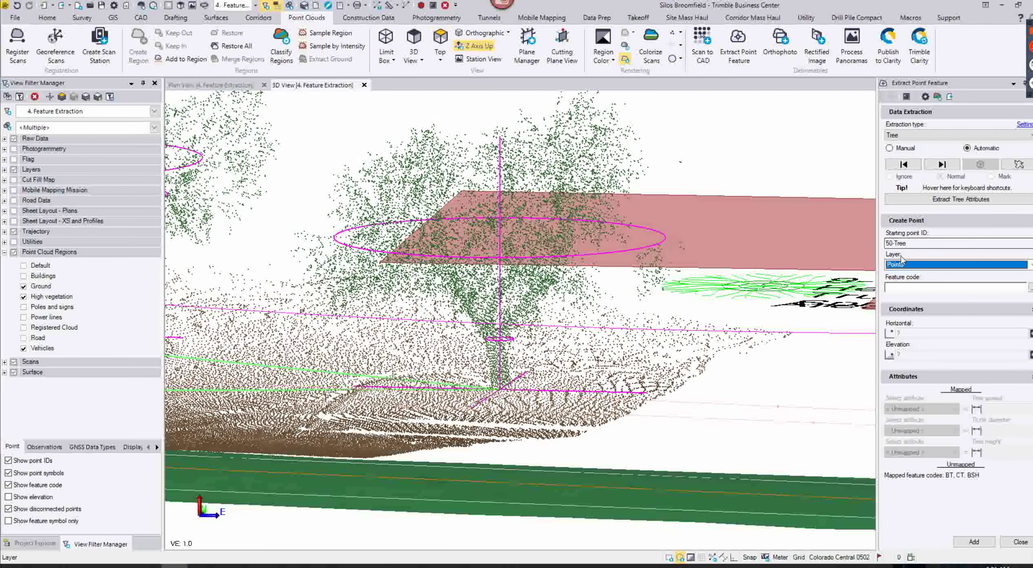
{"action": "left_click", "coordinate": [923, 290]}
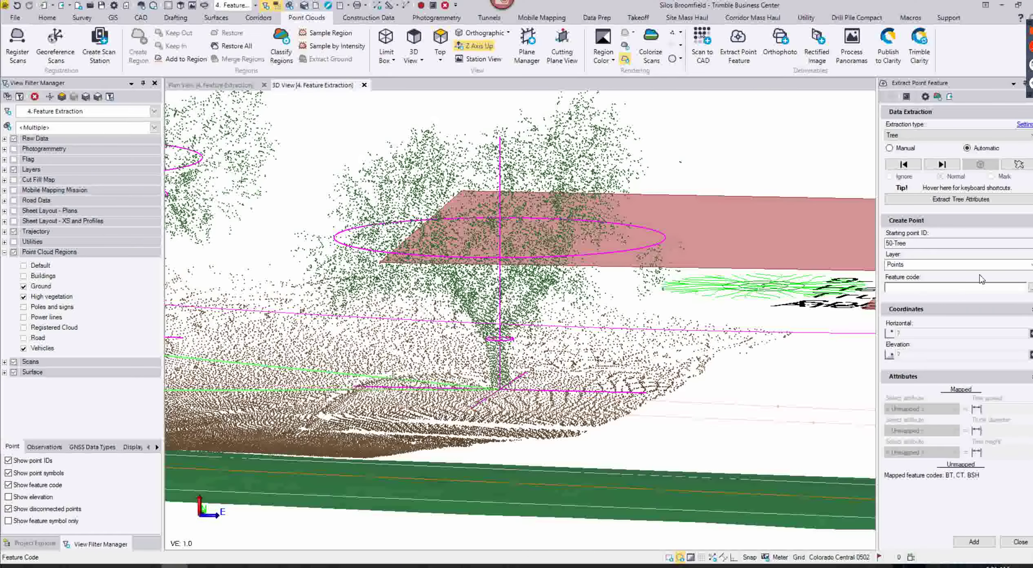
{"action": "type", "text": "BT"}
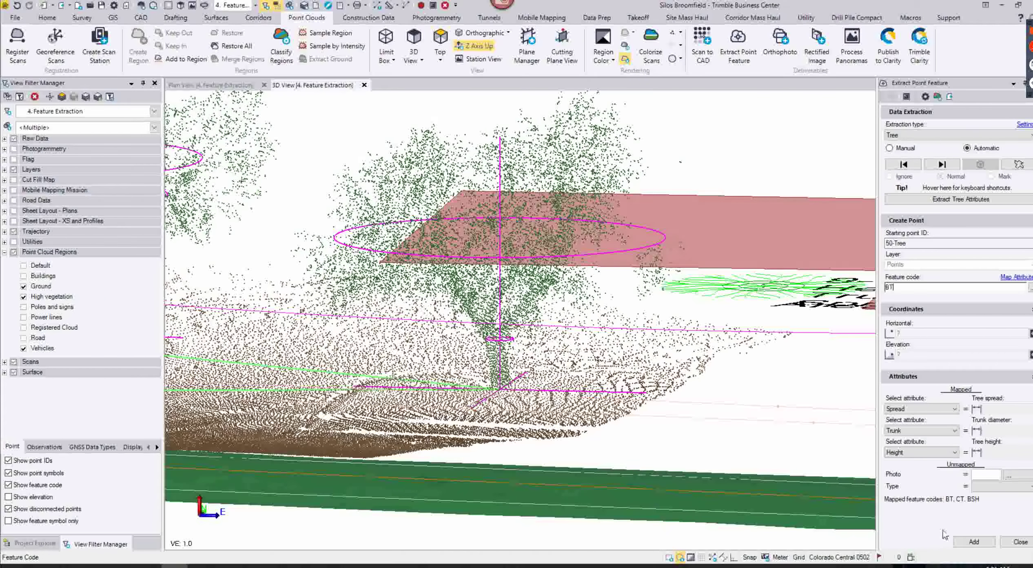
{"action": "left_click", "coordinate": [973, 543]}
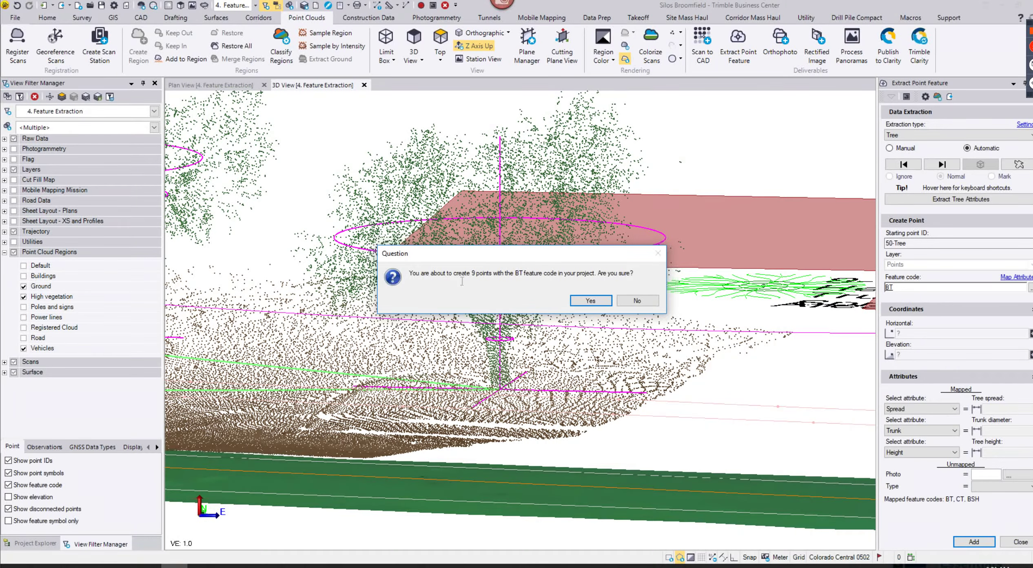
{"action": "left_click", "coordinate": [590, 301]}
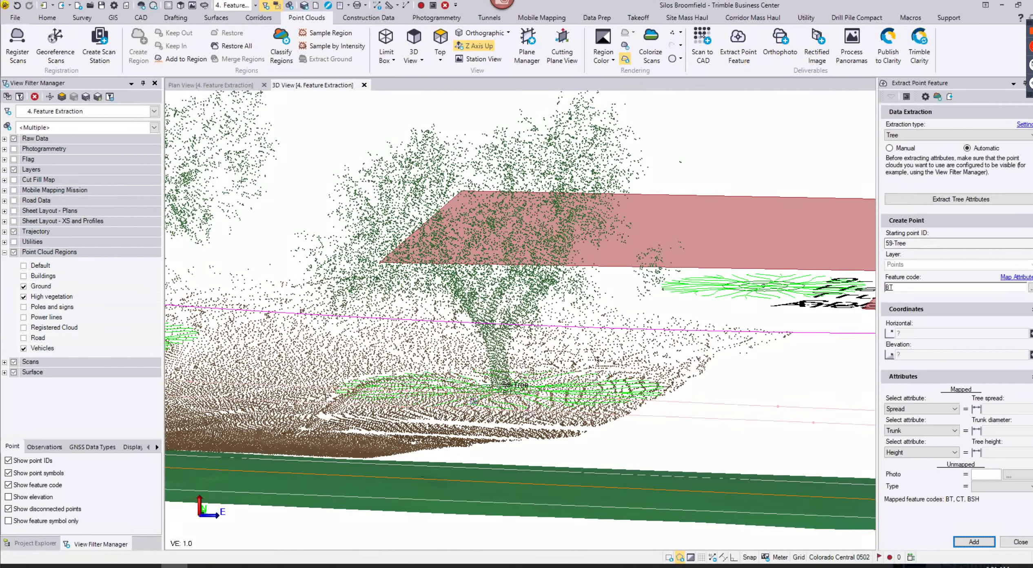
Step: Hide the High vegetation point cloud region in the 3D View, leaving the new tree symbols over the ground points
{"action": "middle_click_drag", "start_coordinate": [474, 402], "coordinate": [639, 293]}
{"action": "right_click_drag", "start_coordinate": [639, 292], "coordinate": [639, 402]}
{"action": "scroll", "coordinate": [482, 247], "scroll_direction": "down", "scroll_amount": 1}
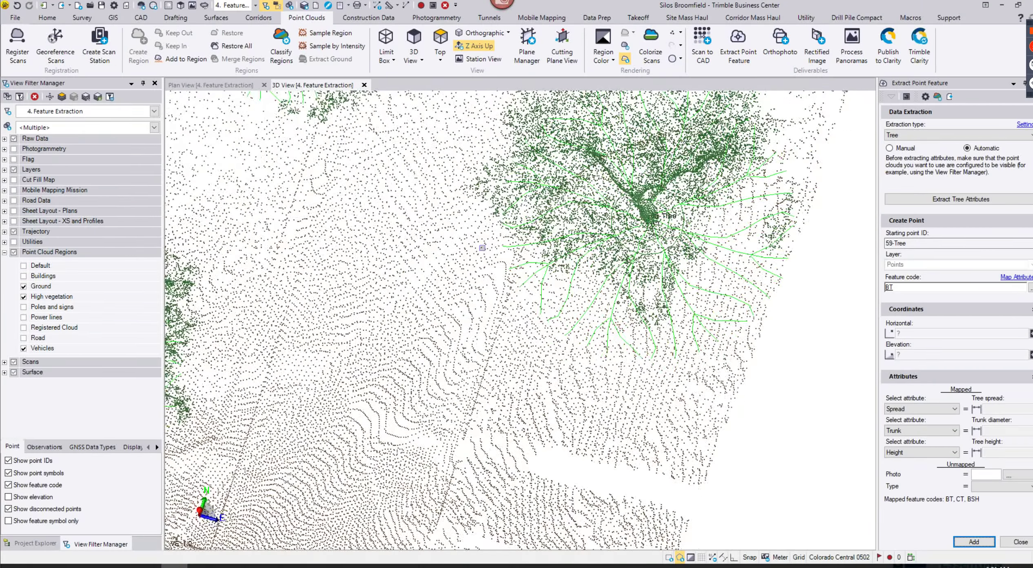
{"action": "left_click", "coordinate": [23, 296]}
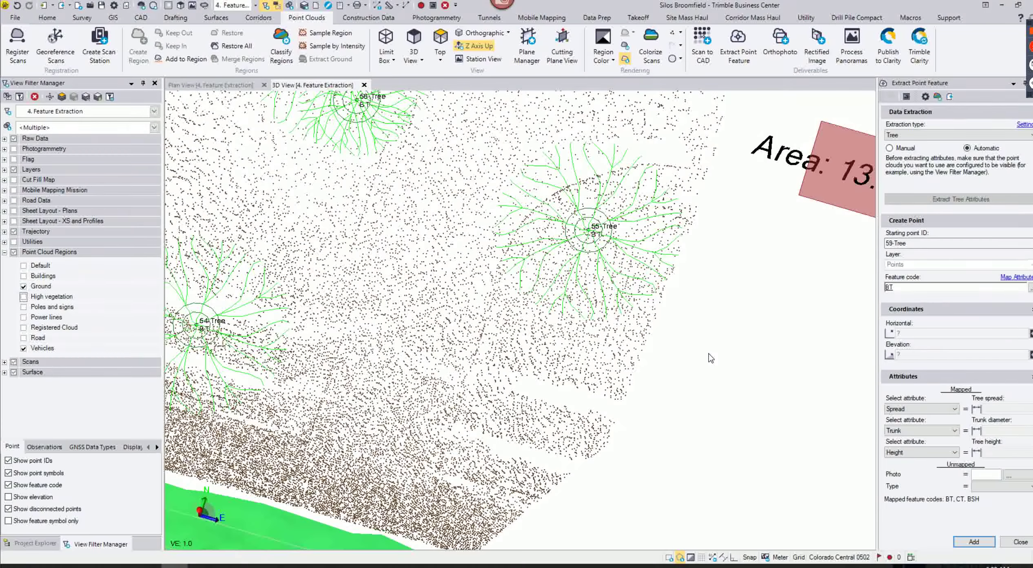
{"action": "scroll", "coordinate": [708, 355], "scroll_direction": "down", "scroll_amount": 5}
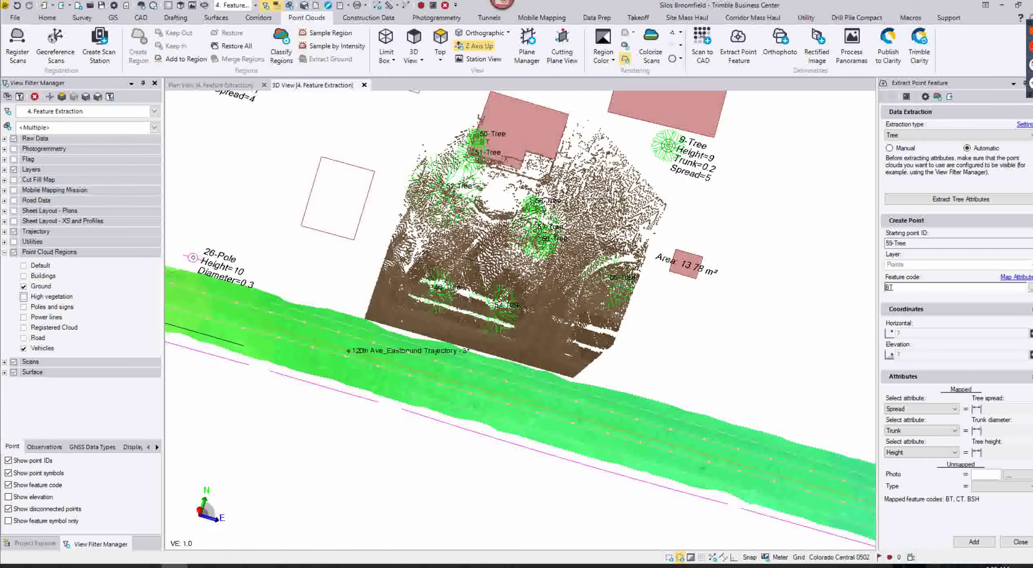
Step: Set the Type feature attribute of point 55-Tree to Oak, and close its properties
{"action": "scroll", "coordinate": [642, 272], "scroll_direction": "up", "scroll_amount": 5}
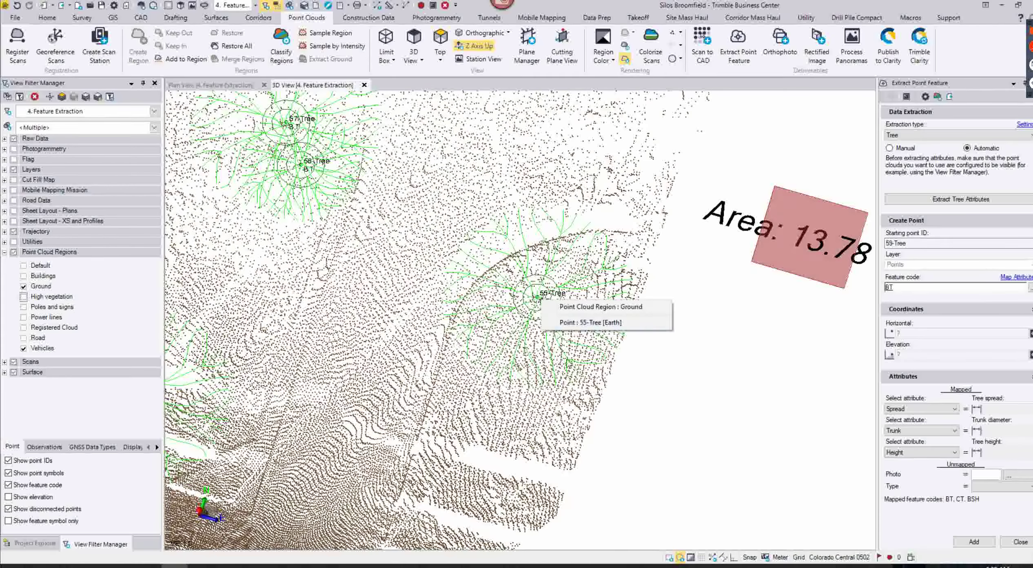
{"action": "left_click", "coordinate": [538, 298]}
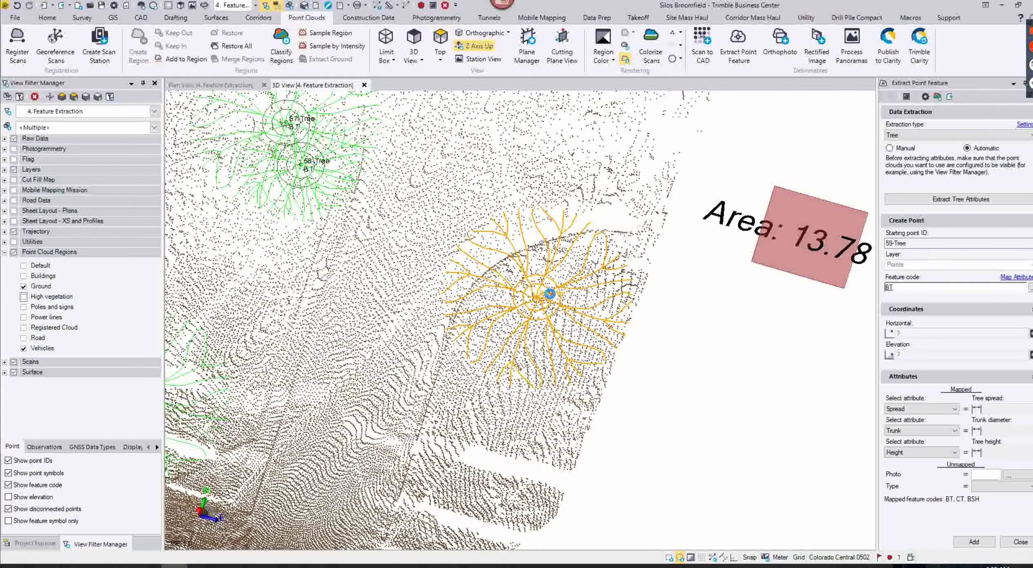
{"action": "double_click", "coordinate": [549, 293]}
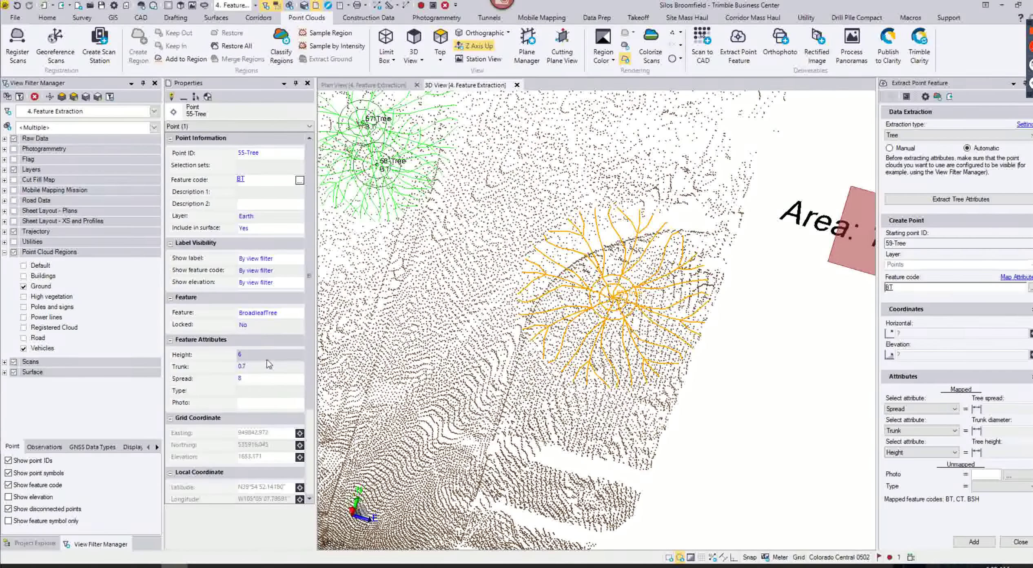
{"action": "left_click", "coordinate": [260, 392]}
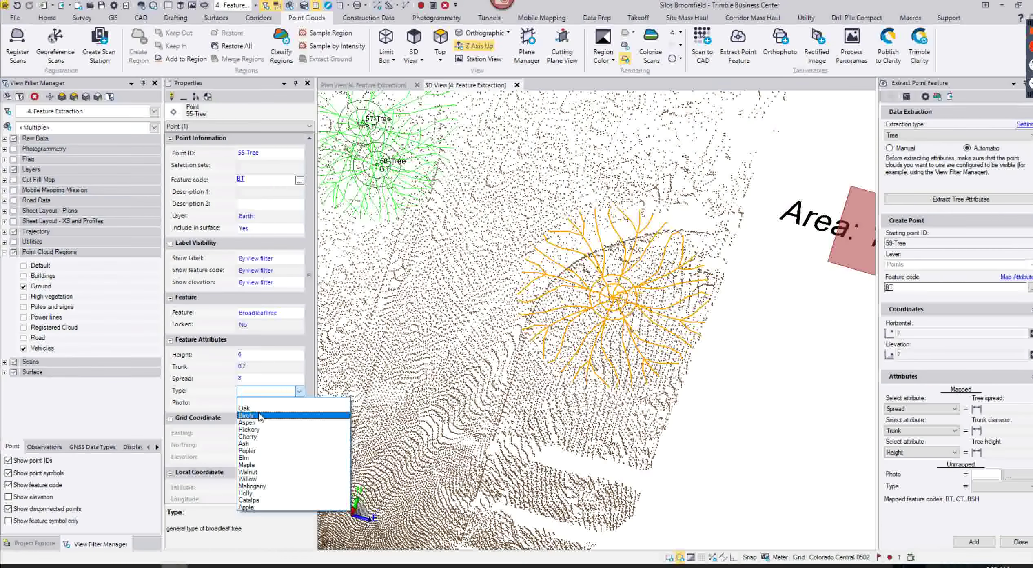
{"action": "left_click", "coordinate": [245, 408]}
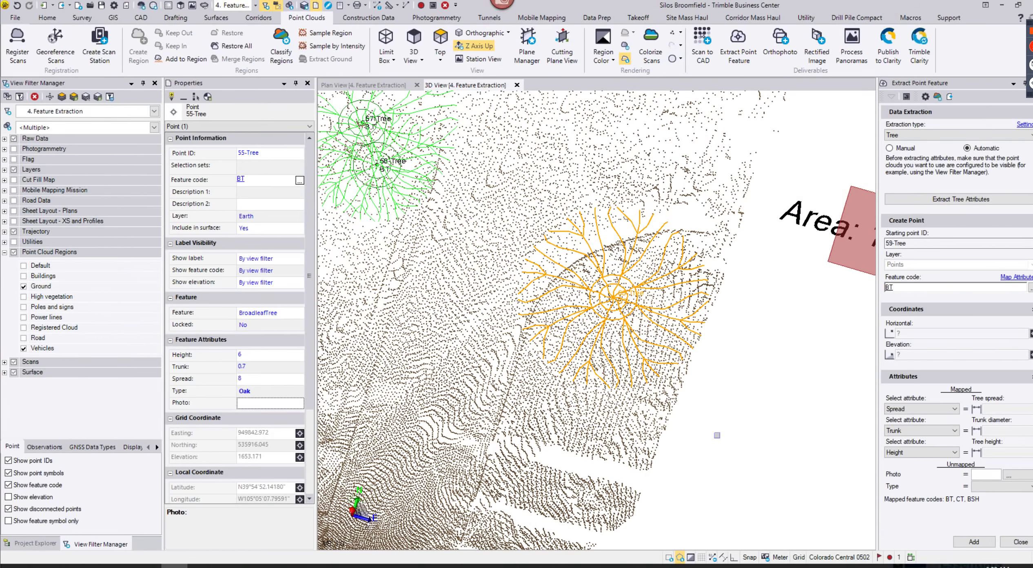
{"action": "left_click", "coordinate": [717, 434]}
{"action": "scroll", "coordinate": [717, 435], "scroll_direction": "down", "scroll_amount": 5}
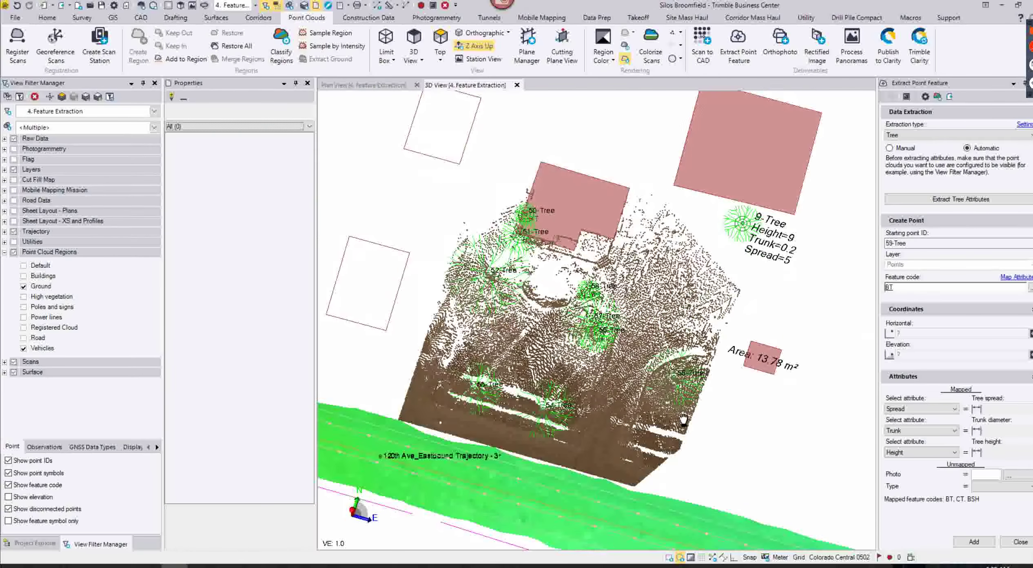
{"action": "left_click", "coordinate": [307, 83]}
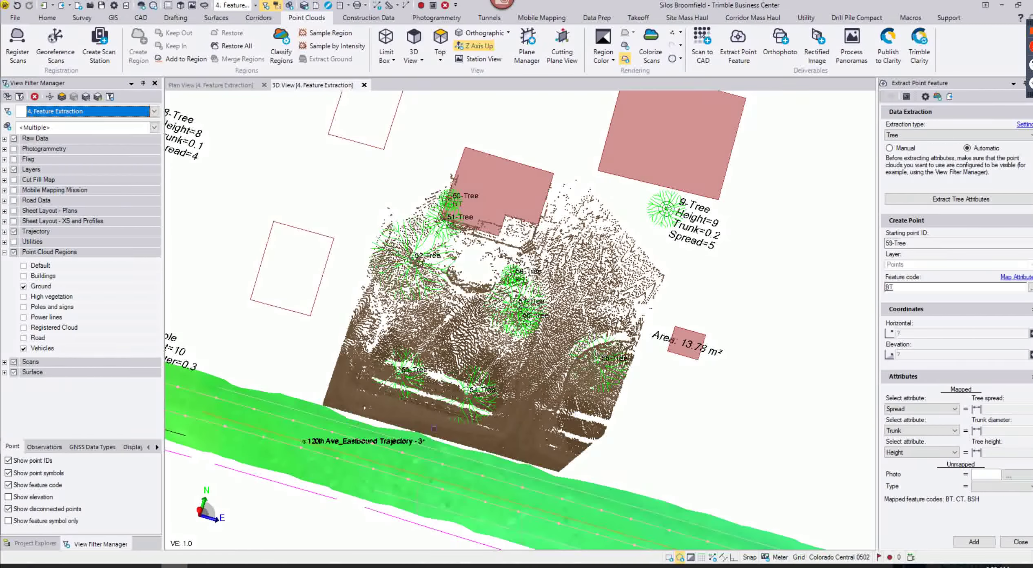
Step: Hide the Vehicles point cloud region and show the Poles and signs region in the 3D View
{"action": "left_click", "coordinate": [23, 349]}
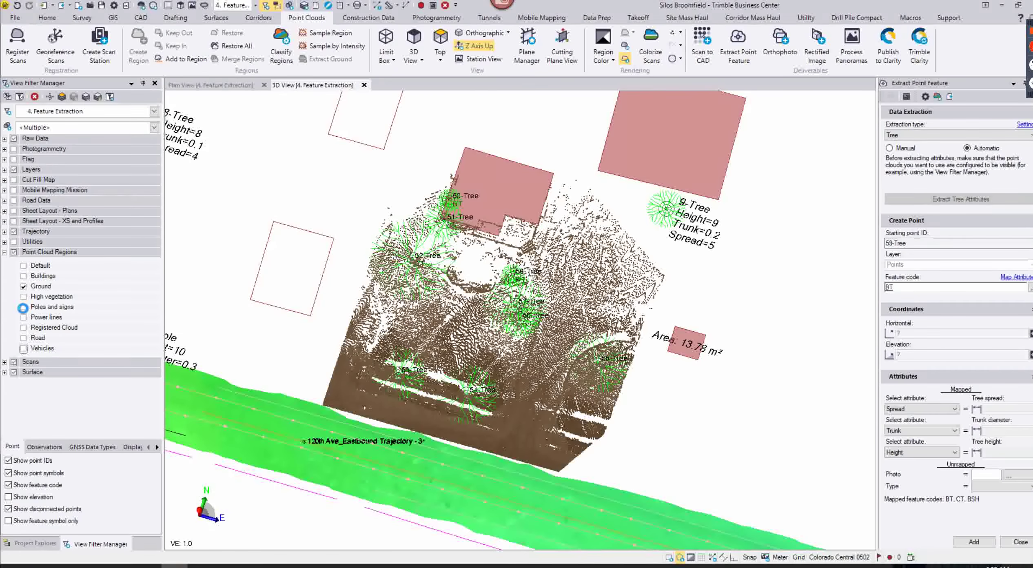
{"action": "left_click", "coordinate": [23, 307]}
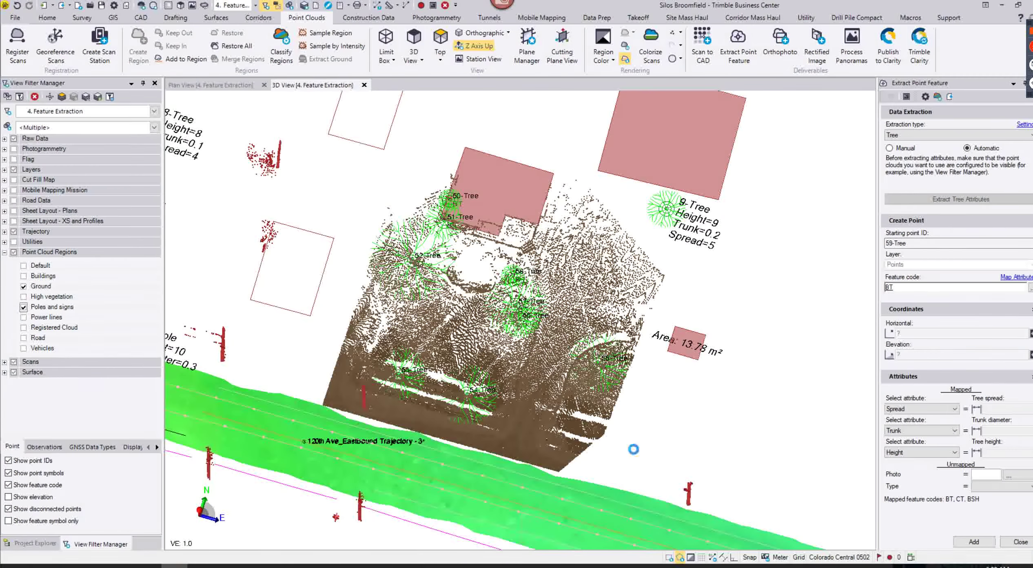
{"action": "scroll", "coordinate": [595, 464], "scroll_direction": "up", "scroll_amount": 1}
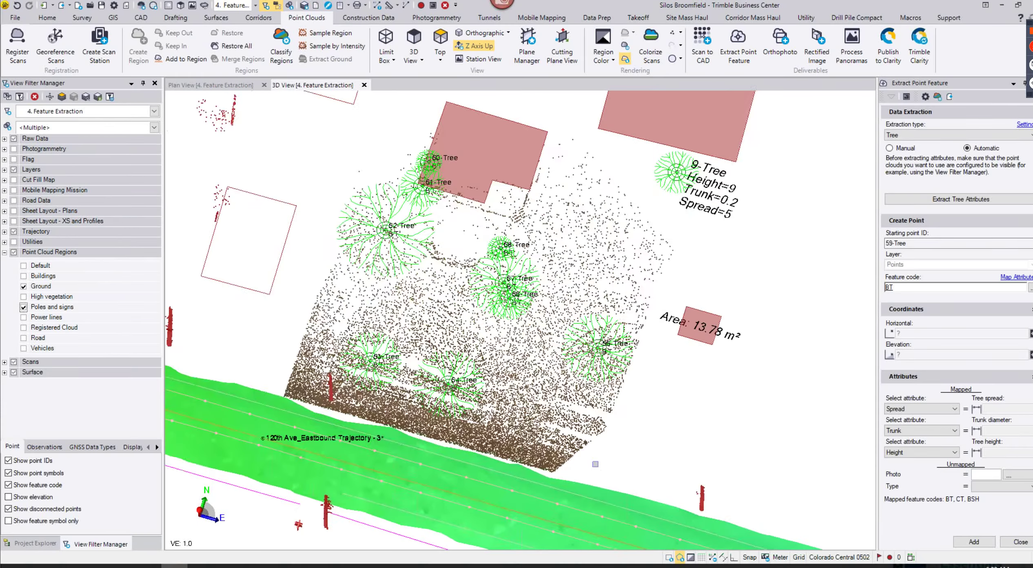
{"action": "scroll", "coordinate": [596, 464], "scroll_direction": "up", "scroll_amount": 3}
{"action": "right_click_drag", "start_coordinate": [595, 463], "coordinate": [637, 350]}
{"action": "middle_click_drag", "start_coordinate": [638, 350], "coordinate": [563, 295]}
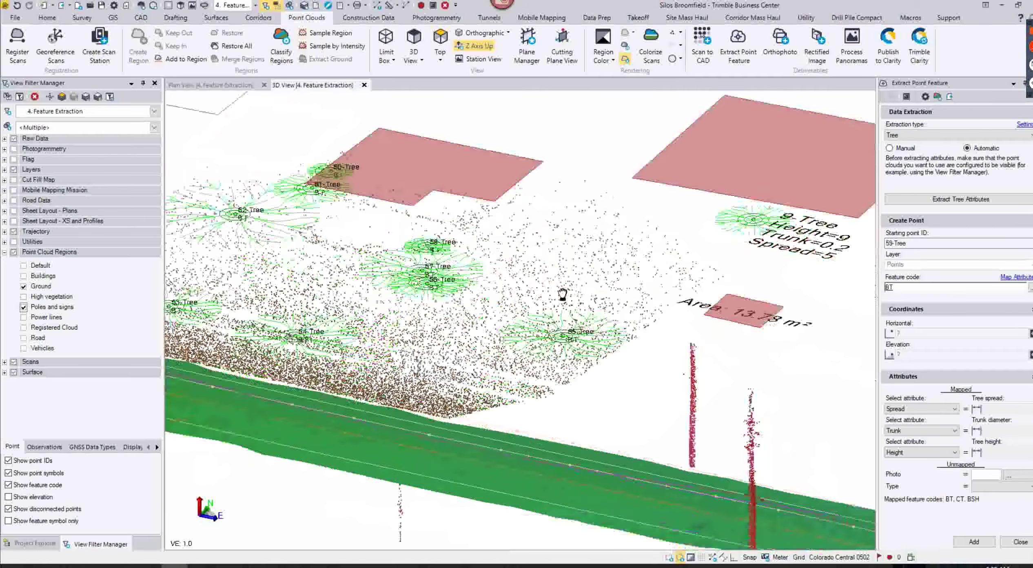
{"action": "right_click_drag", "start_coordinate": [563, 294], "coordinate": [624, 469]}
{"action": "scroll", "coordinate": [624, 469], "scroll_direction": "up", "scroll_amount": 3}
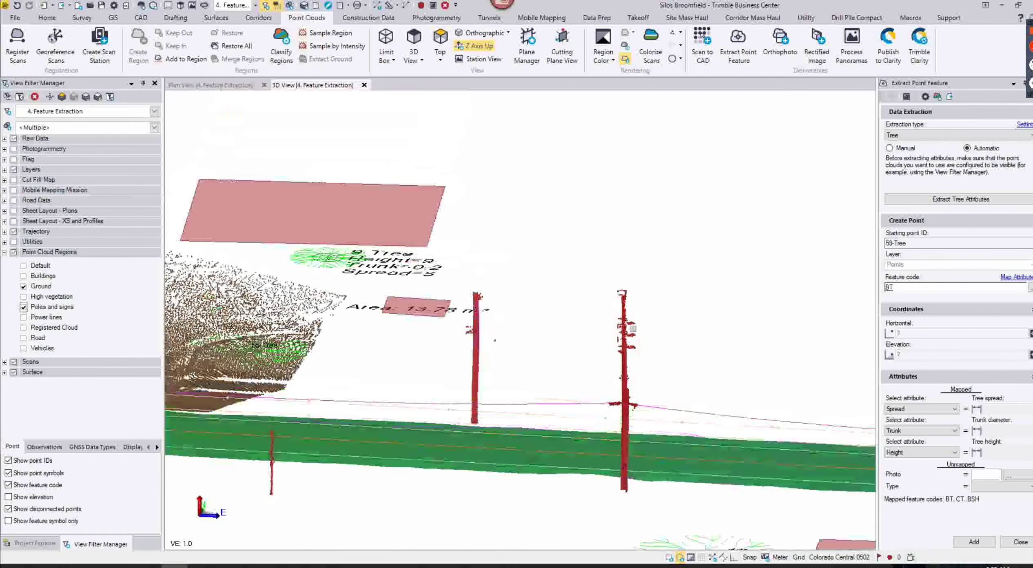
{"action": "middle_click_drag", "start_coordinate": [583, 463], "coordinate": [605, 453]}
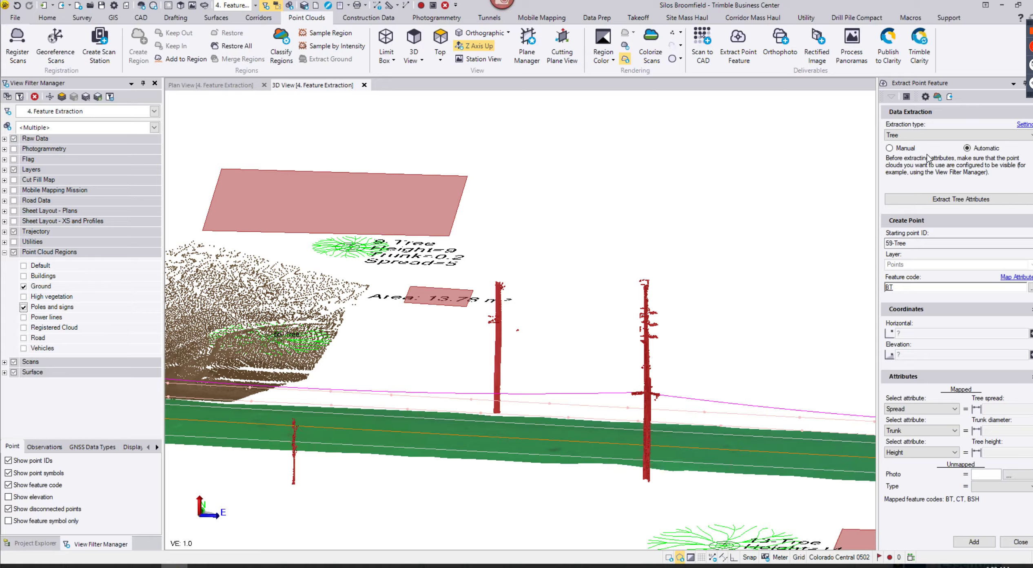
Step: Set the extraction type to Pole and extract the attributes of the tall pole beside the road from a picked point
{"action": "left_click", "coordinate": [940, 136]}
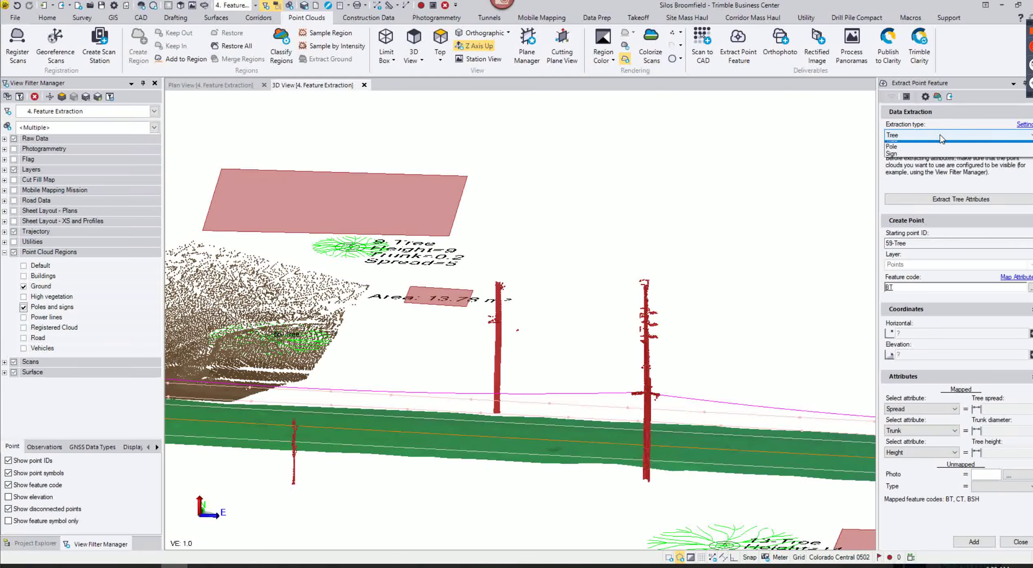
{"action": "left_click", "coordinate": [917, 152]}
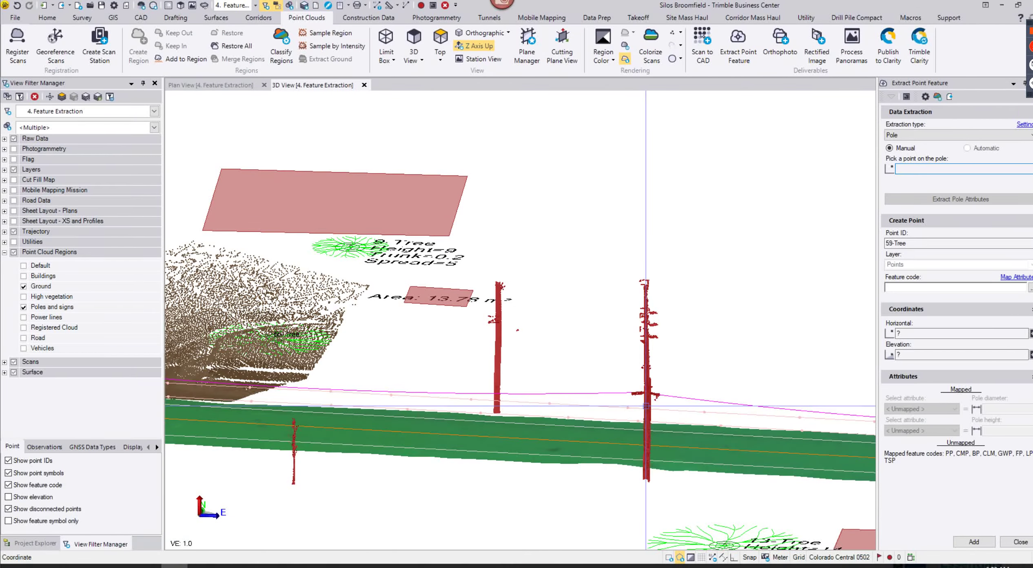
{"action": "left_click", "coordinate": [643, 408]}
{"action": "middle_click_drag", "start_coordinate": [649, 443], "coordinate": [571, 446]}
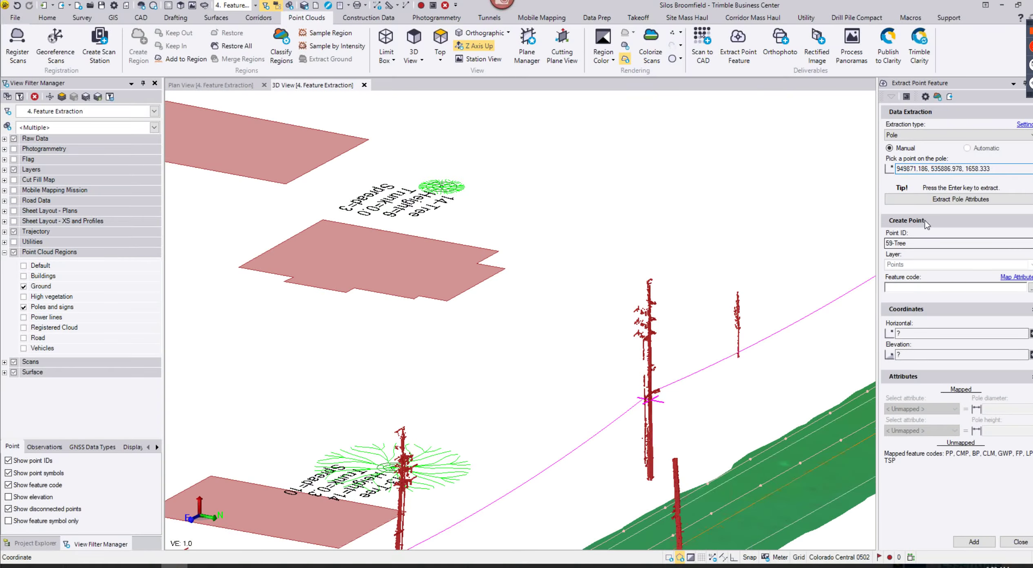
{"action": "left_click", "coordinate": [966, 201]}
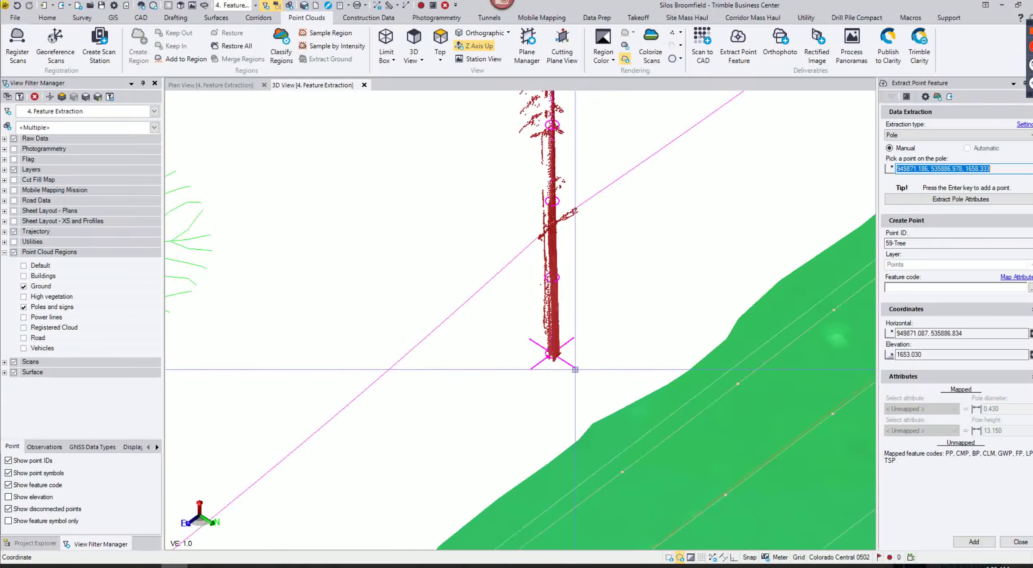
Step: Add the extracted pole as point 59-Pole with feature code PP
{"action": "right_click_drag", "start_coordinate": [560, 339], "coordinate": [559, 304]}
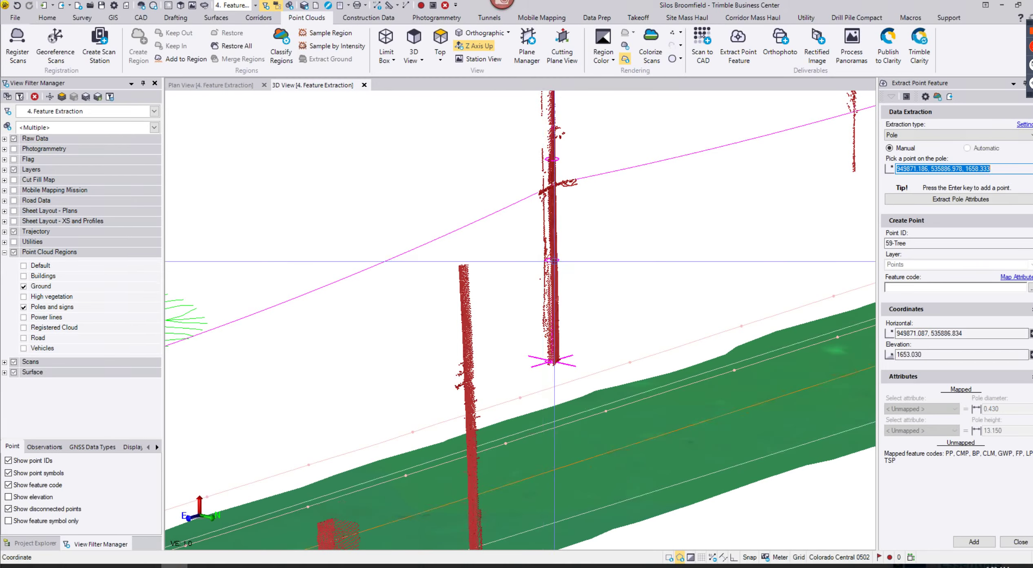
{"action": "middle_click_drag", "start_coordinate": [559, 305], "coordinate": [634, 327]}
{"action": "scroll", "coordinate": [634, 328], "scroll_direction": "up", "scroll_amount": 3}
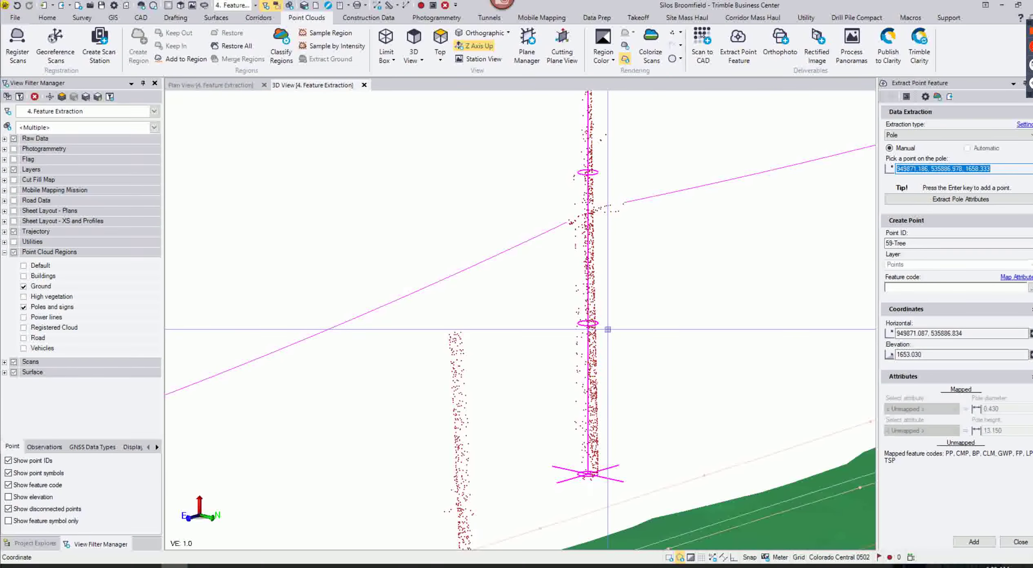
{"action": "scroll", "coordinate": [603, 347], "scroll_direction": "down", "scroll_amount": 5}
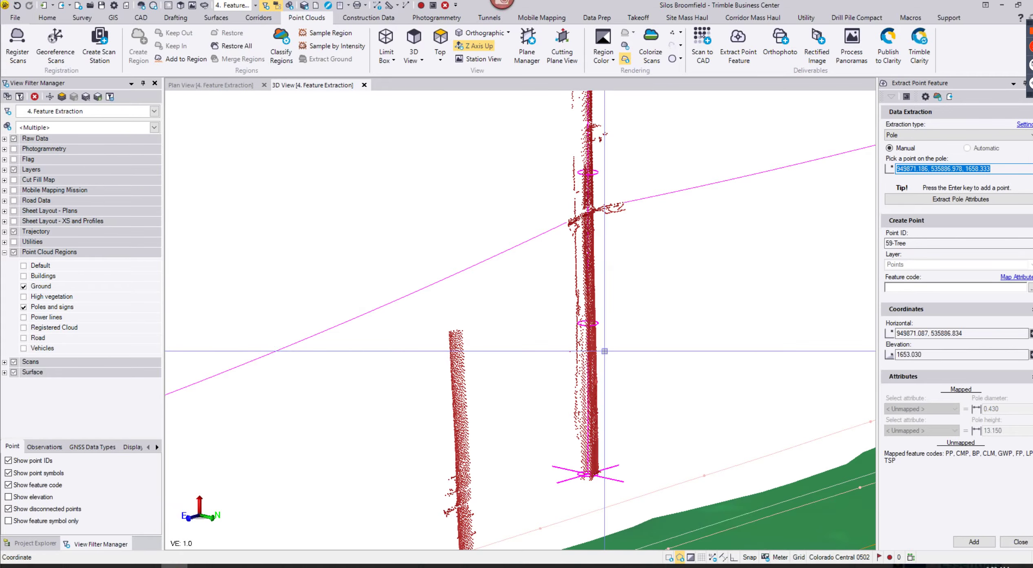
{"action": "right_click_drag", "start_coordinate": [608, 320], "coordinate": [607, 295]}
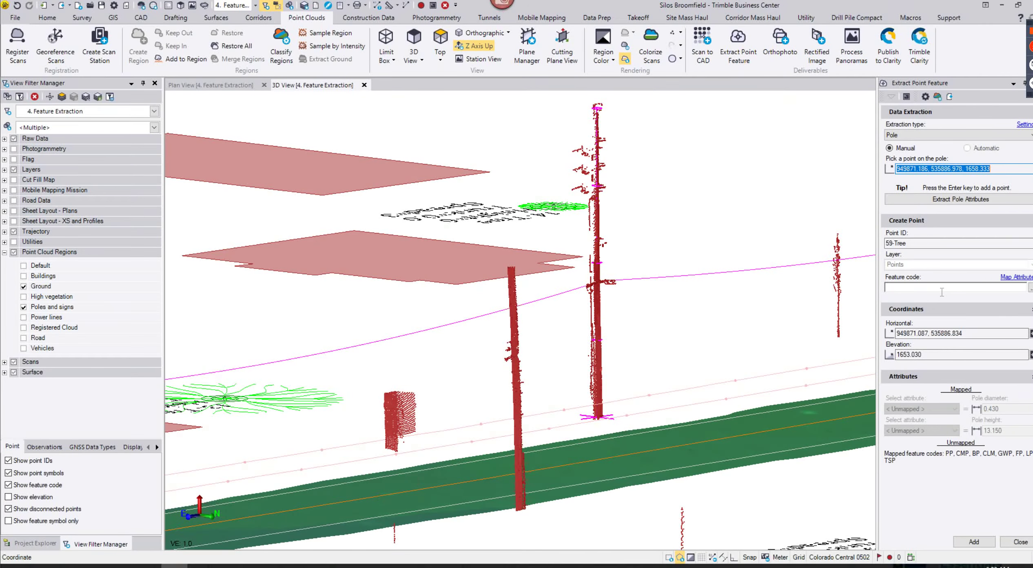
{"action": "left_click", "coordinate": [942, 292]}
{"action": "left_click_drag", "start_coordinate": [907, 243], "coordinate": [894, 243]}
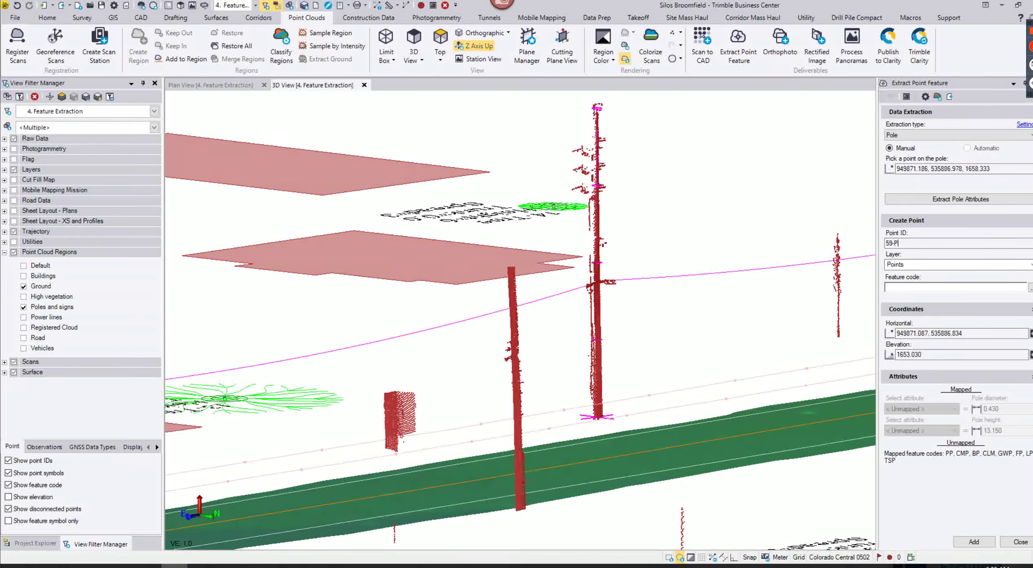
{"action": "key", "text": "Tab"}
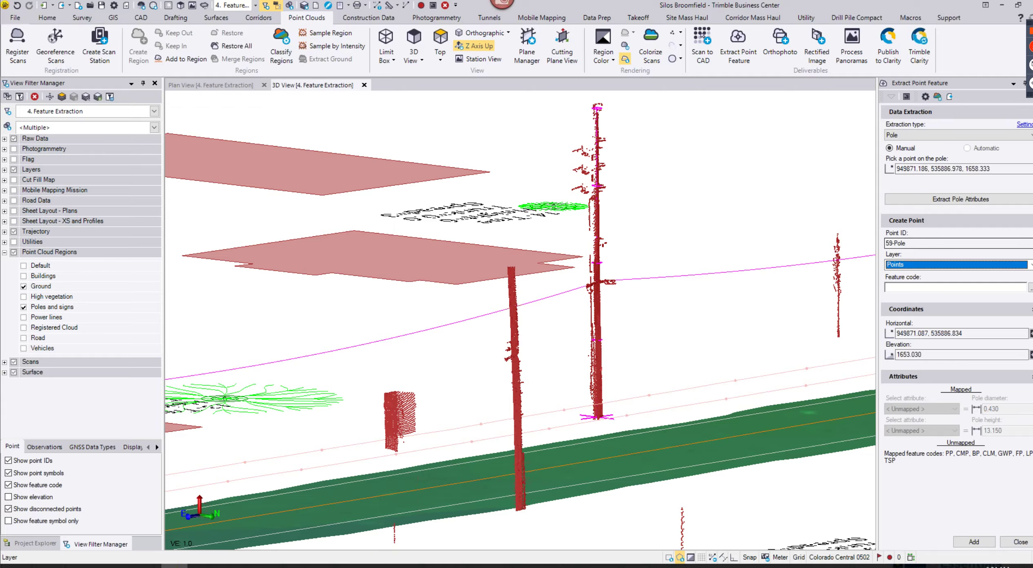
{"action": "left_click", "coordinate": [917, 288]}
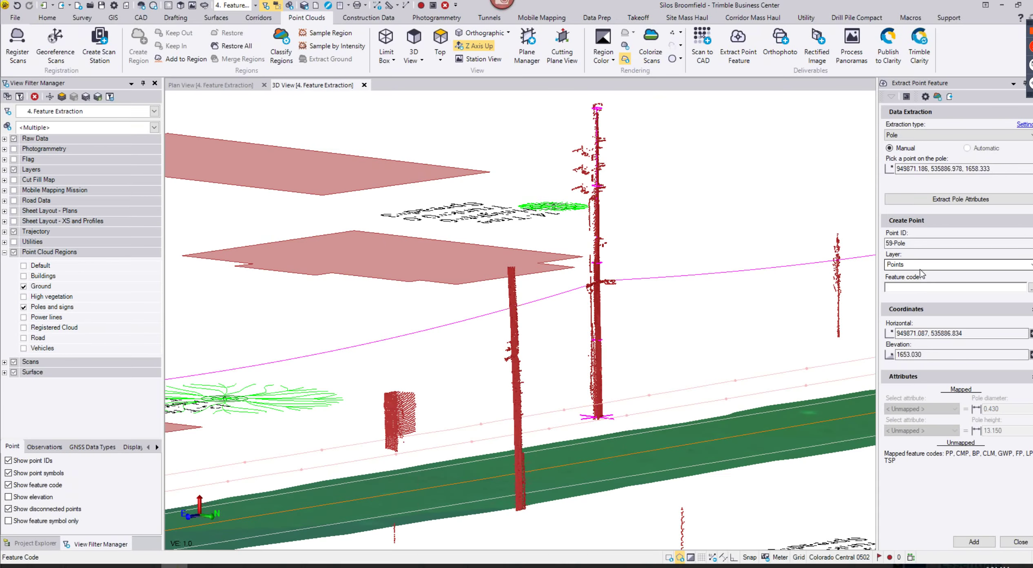
{"action": "type", "text": "PP"}
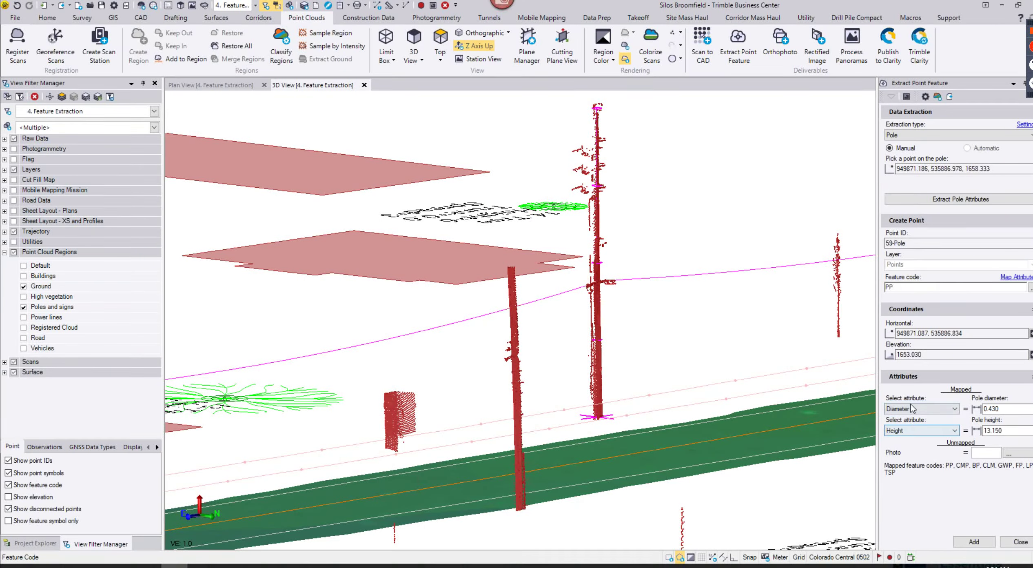
{"action": "left_click", "coordinate": [974, 545]}
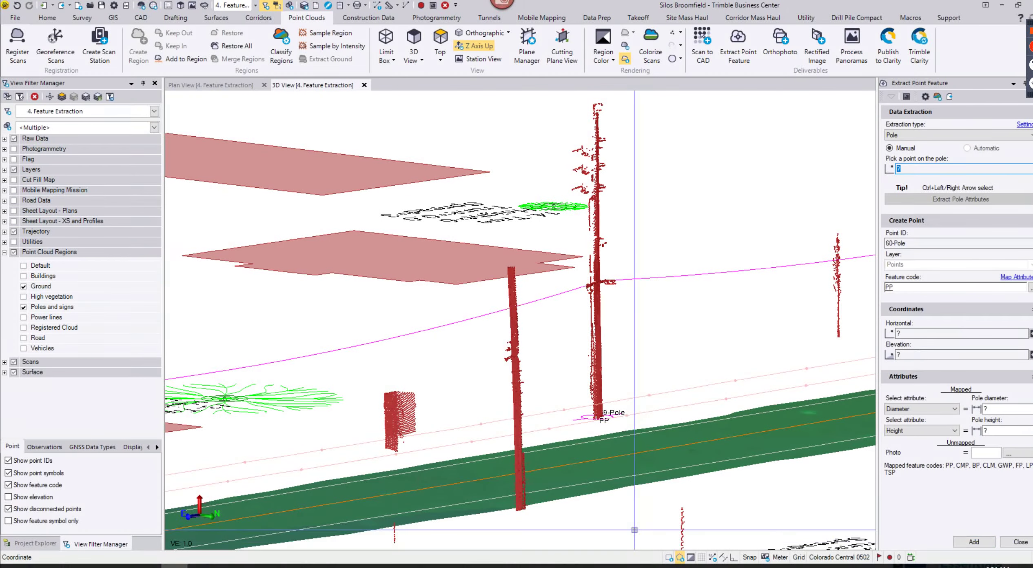
Step: Set the extraction type to Sign and extract the attributes of the small roadside sign from a point on its post
{"action": "middle_click_drag", "start_coordinate": [678, 476], "coordinate": [119, 432]}
{"action": "scroll", "coordinate": [472, 385], "scroll_direction": "up", "scroll_amount": 8}
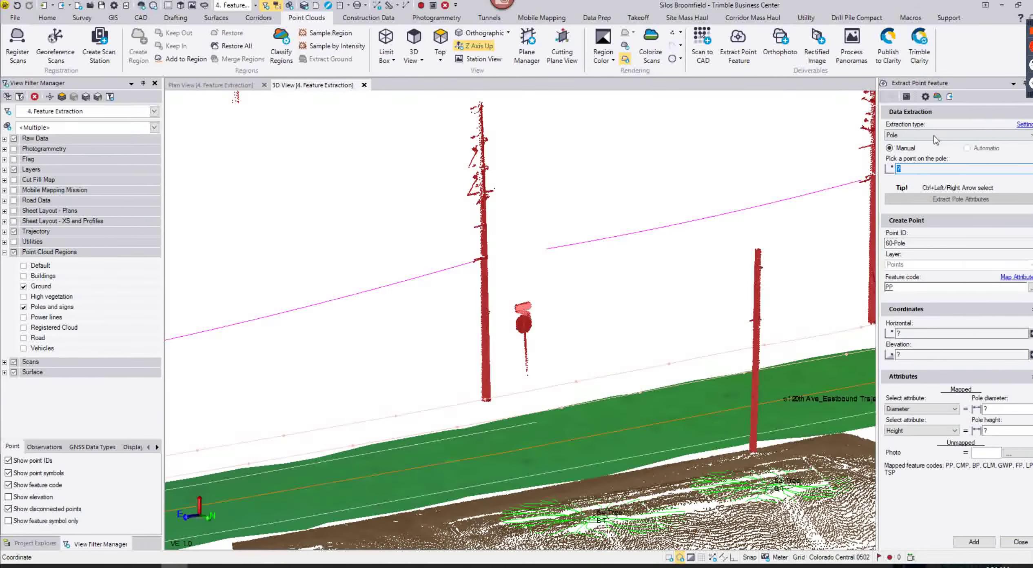
{"action": "left_click", "coordinate": [939, 135]}
{"action": "left_click", "coordinate": [918, 160]}
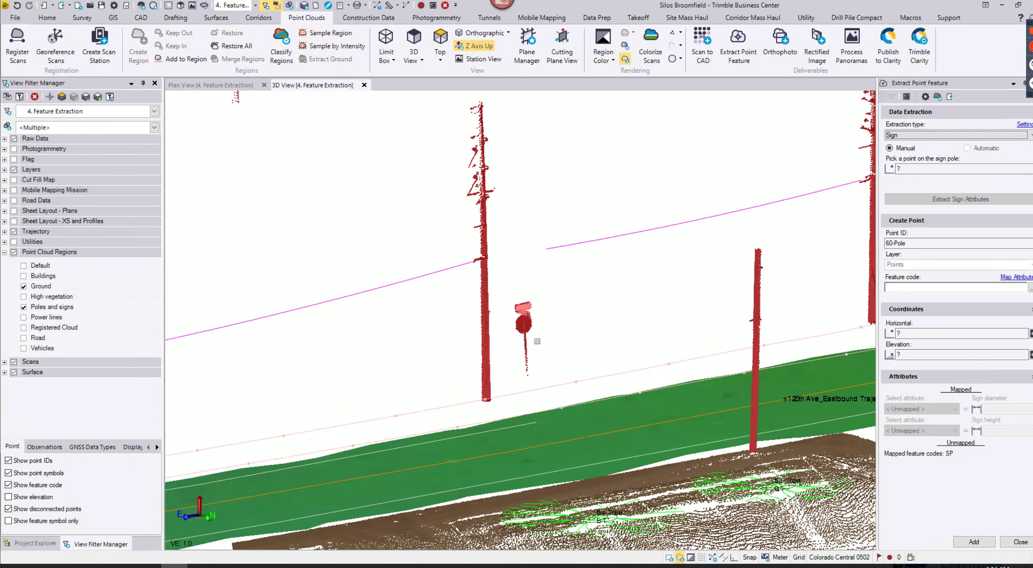
{"action": "left_click", "coordinate": [938, 168]}
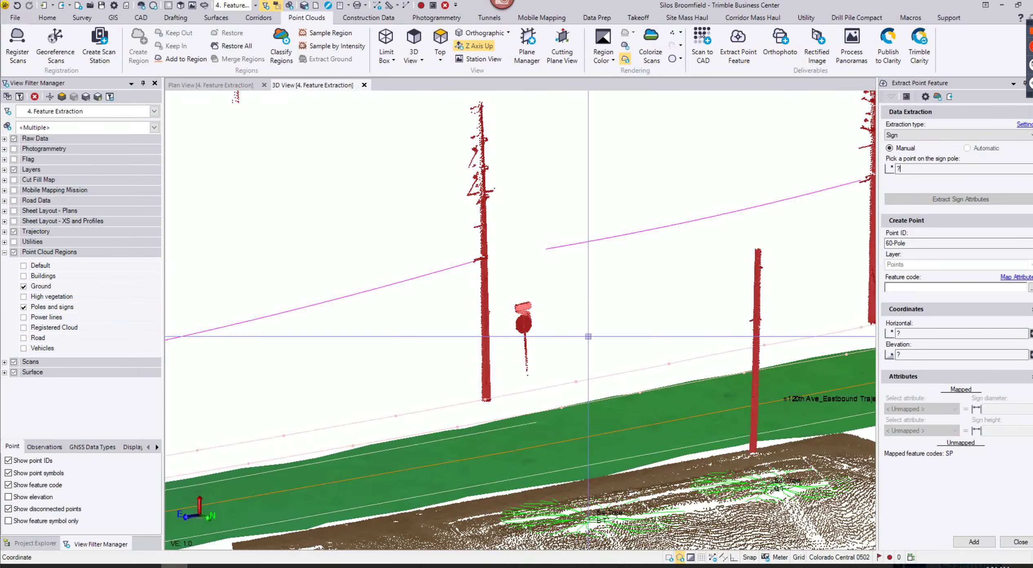
{"action": "scroll", "coordinate": [516, 334], "scroll_direction": "up", "scroll_amount": 5}
{"action": "left_click", "coordinate": [516, 334]}
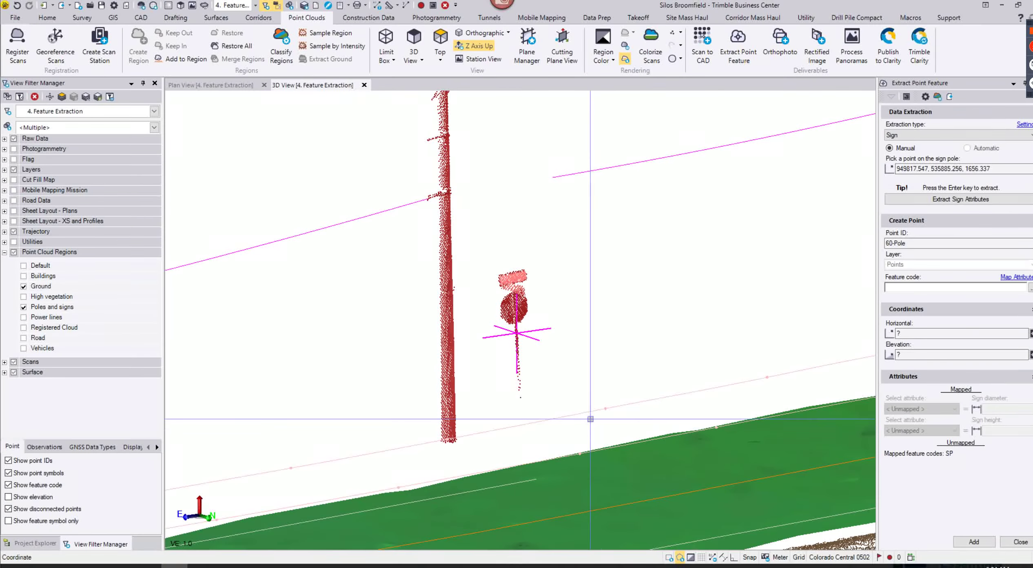
{"action": "key", "text": "Return"}
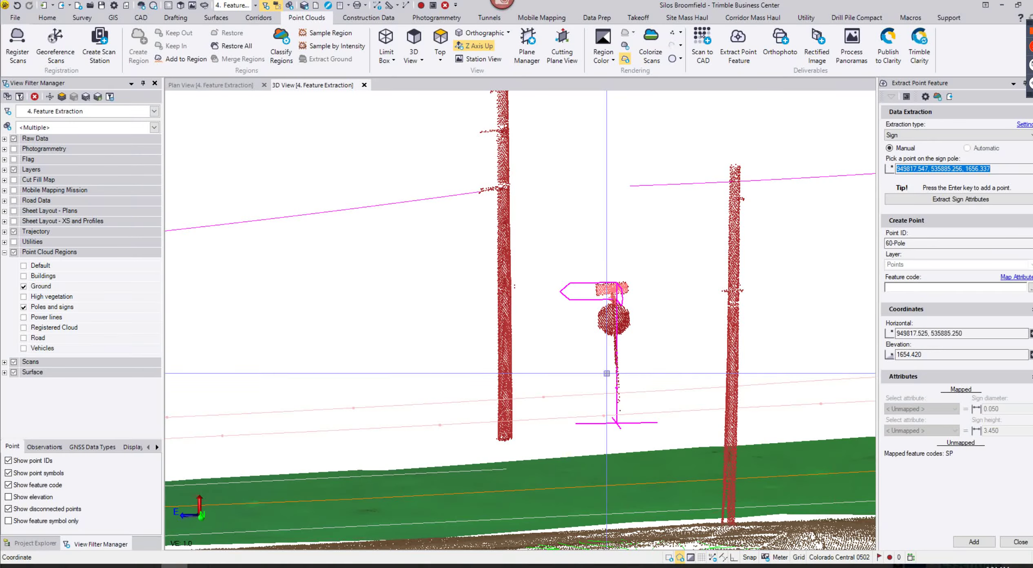
Step: Add the extracted sign as point 60-Sign with feature code SP and type Stop, and close the point feature extraction
{"action": "middle_click_drag", "start_coordinate": [606, 372], "coordinate": [638, 385], "text": "shift"}
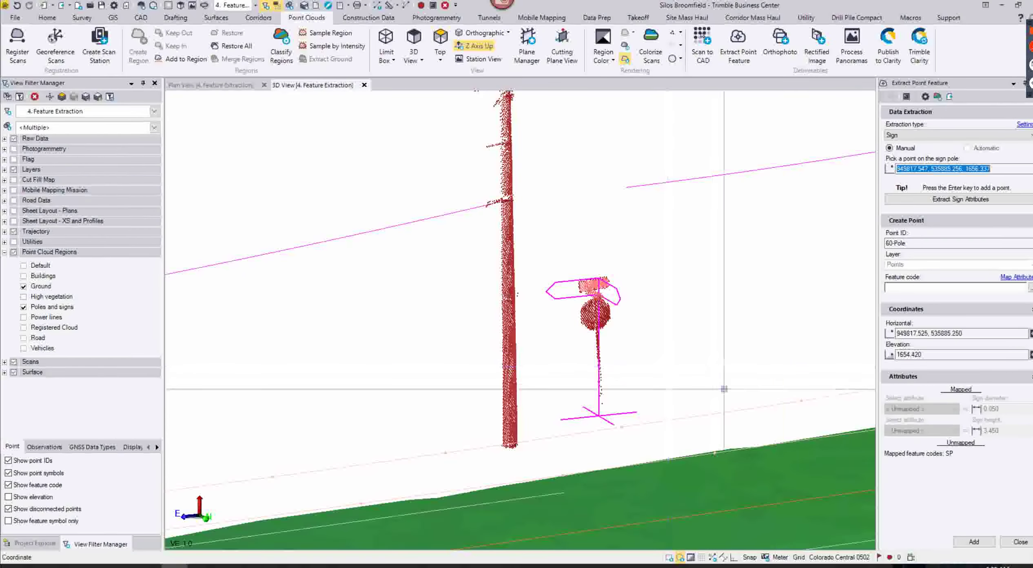
{"action": "left_click", "coordinate": [911, 245]}
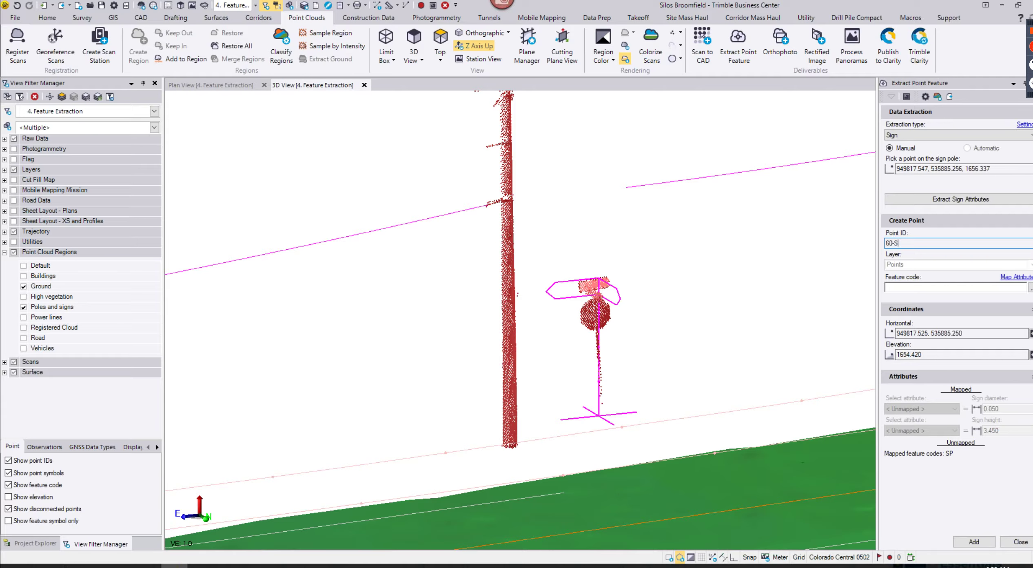
{"action": "key", "text": "Tab"}
{"action": "left_click", "coordinate": [979, 288]}
{"action": "type", "text": "SP"}
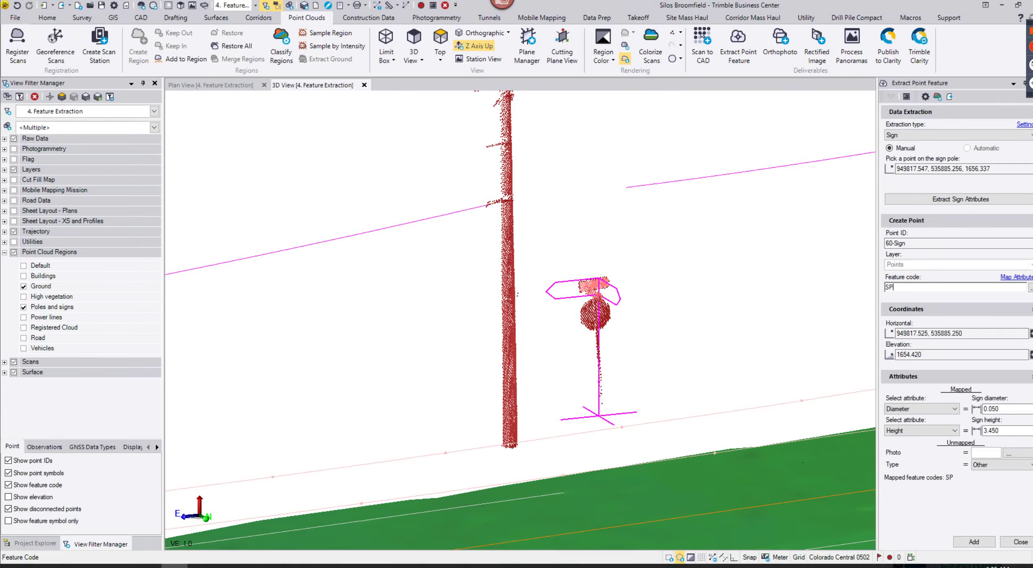
{"action": "key", "text": "Tab"}
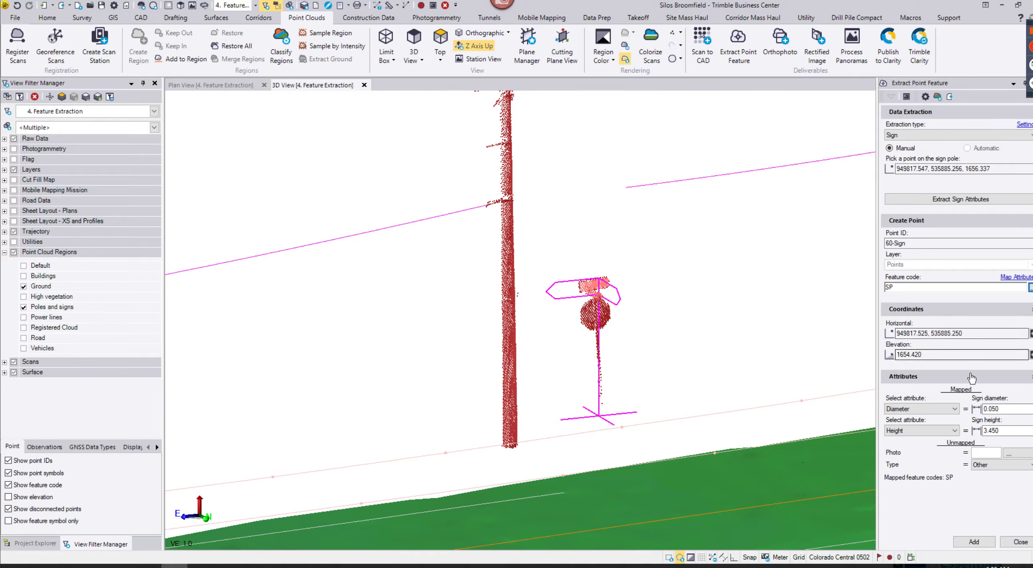
{"action": "left_click", "coordinate": [998, 465]}
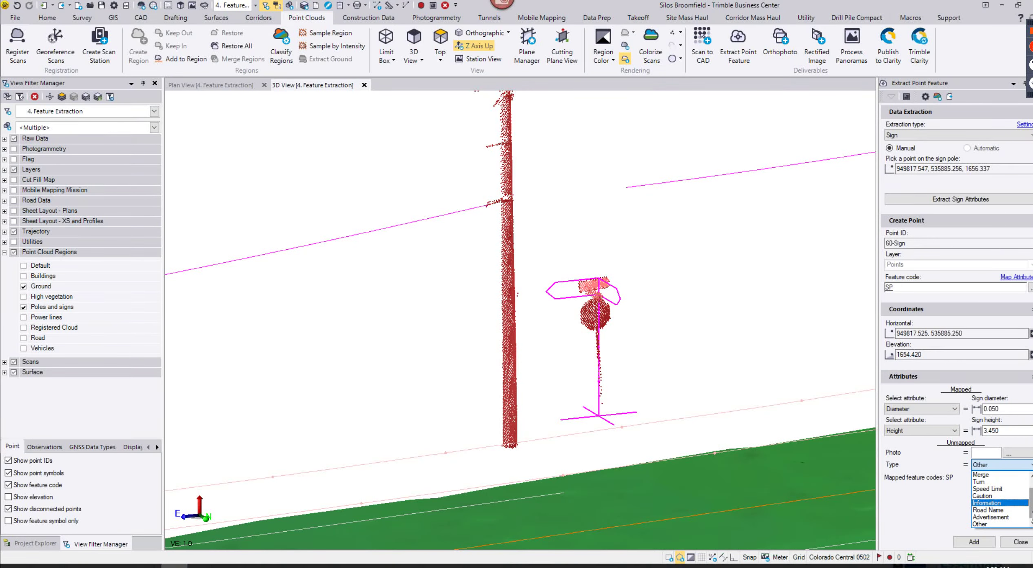
{"action": "left_click_drag", "start_coordinate": [1032, 517], "coordinate": [1032, 494]}
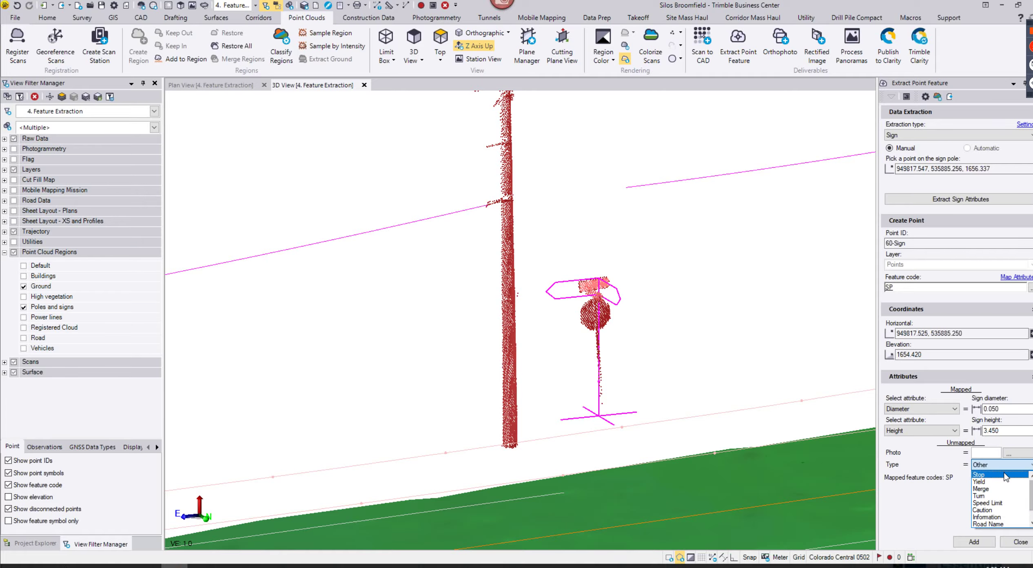
{"action": "left_click", "coordinate": [979, 474]}
{"action": "left_click", "coordinate": [974, 542]}
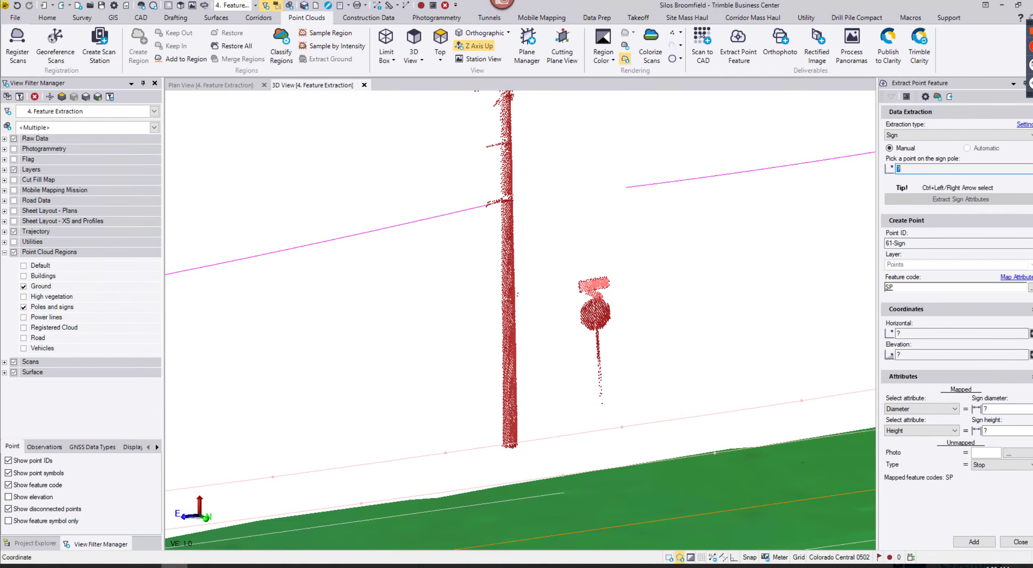
{"action": "left_click", "coordinate": [1021, 542]}
Step: Examine the poles and signs along the 120th Ave corridor in 3D, including the labelled pole symbol 25-Pole
{"action": "right_click_drag", "start_coordinate": [551, 378], "coordinate": [630, 318]}
{"action": "scroll", "coordinate": [613, 296], "scroll_direction": "down", "scroll_amount": 3}
{"action": "scroll", "coordinate": [614, 296], "scroll_direction": "down", "scroll_amount": 3}
{"action": "scroll", "coordinate": [621, 227], "scroll_direction": "up", "scroll_amount": 3}
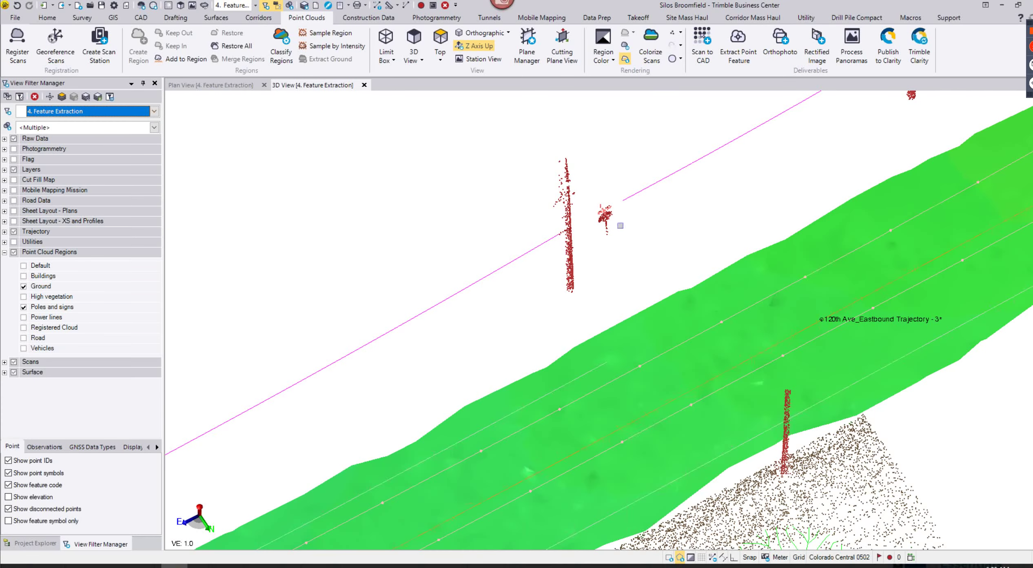
{"action": "scroll", "coordinate": [617, 222], "scroll_direction": "up", "scroll_amount": 3}
{"action": "scroll", "coordinate": [637, 233], "scroll_direction": "down", "scroll_amount": 3}
{"action": "scroll", "coordinate": [700, 224], "scroll_direction": "down", "scroll_amount": 3}
{"action": "scroll", "coordinate": [719, 223], "scroll_direction": "down", "scroll_amount": 1}
{"action": "middle_click_drag", "start_coordinate": [918, 188], "coordinate": [385, 412]}
{"action": "middle_click_drag", "start_coordinate": [710, 339], "coordinate": [311, 544]}
{"action": "middle_click_drag", "start_coordinate": [637, 319], "coordinate": [468, 453]}
{"action": "middle_click_drag", "start_coordinate": [382, 480], "coordinate": [612, 489]}
{"action": "middle_click_drag", "start_coordinate": [870, 82], "coordinate": [881, 77]}
{"action": "middle_click_drag", "start_coordinate": [461, 367], "coordinate": [847, 172]}
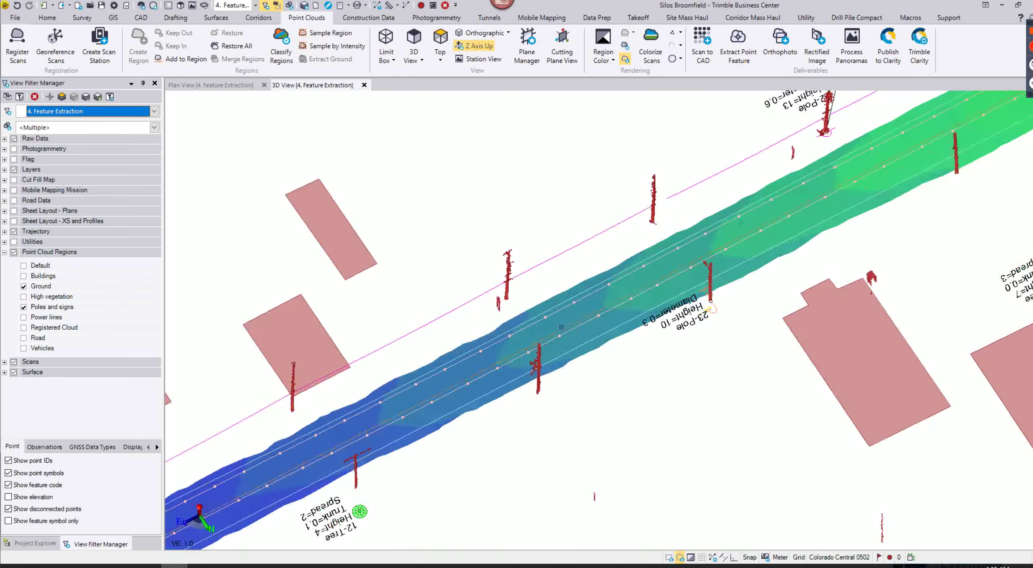
{"action": "middle_click_drag", "start_coordinate": [424, 384], "coordinate": [885, 115]}
{"action": "right_click_drag", "start_coordinate": [383, 382], "coordinate": [438, 345]}
{"action": "scroll", "coordinate": [453, 350], "scroll_direction": "up", "scroll_amount": 3}
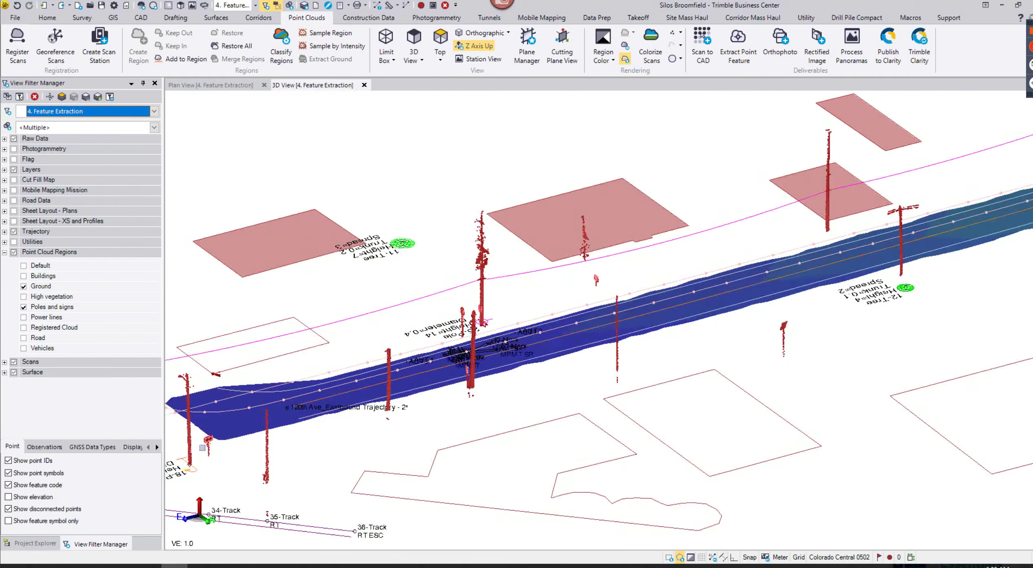
{"action": "middle_click_drag", "start_coordinate": [463, 352], "coordinate": [415, 532]}
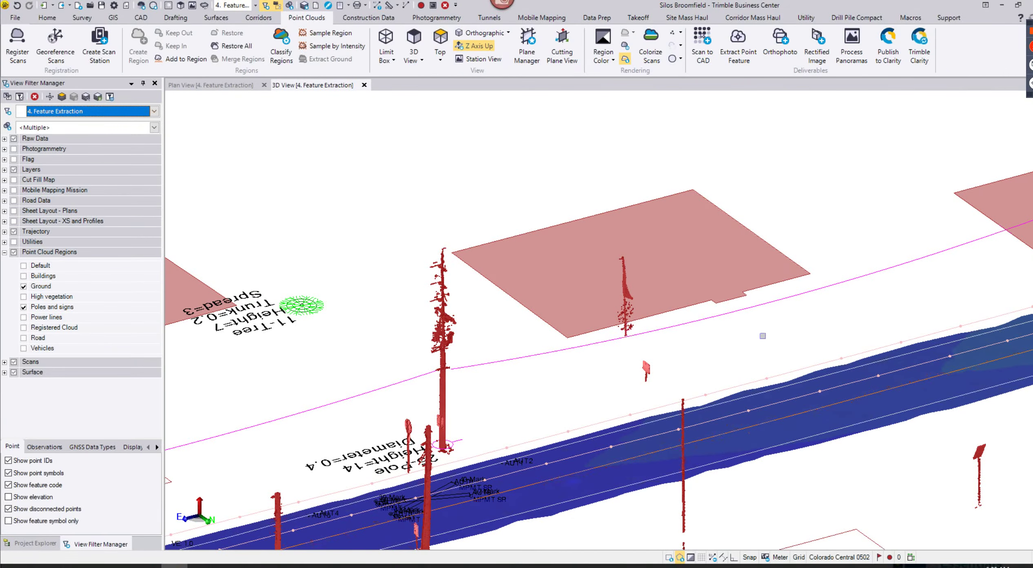
{"action": "scroll", "coordinate": [404, 479], "scroll_direction": "up", "scroll_amount": 5}
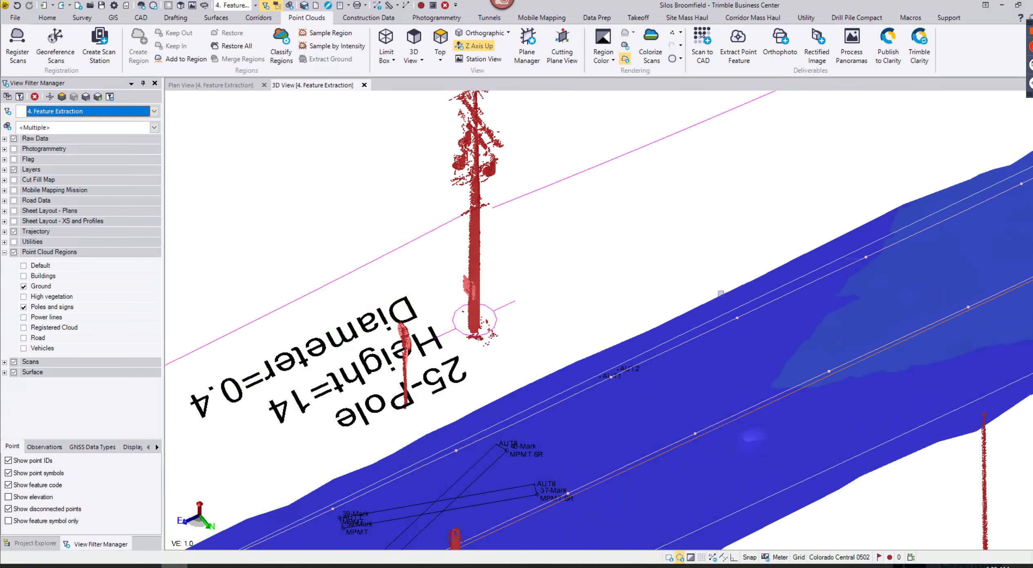
{"action": "scroll", "coordinate": [622, 365], "scroll_direction": "down", "scroll_amount": 5}
{"action": "scroll", "coordinate": [621, 365], "scroll_direction": "up", "scroll_amount": 4}
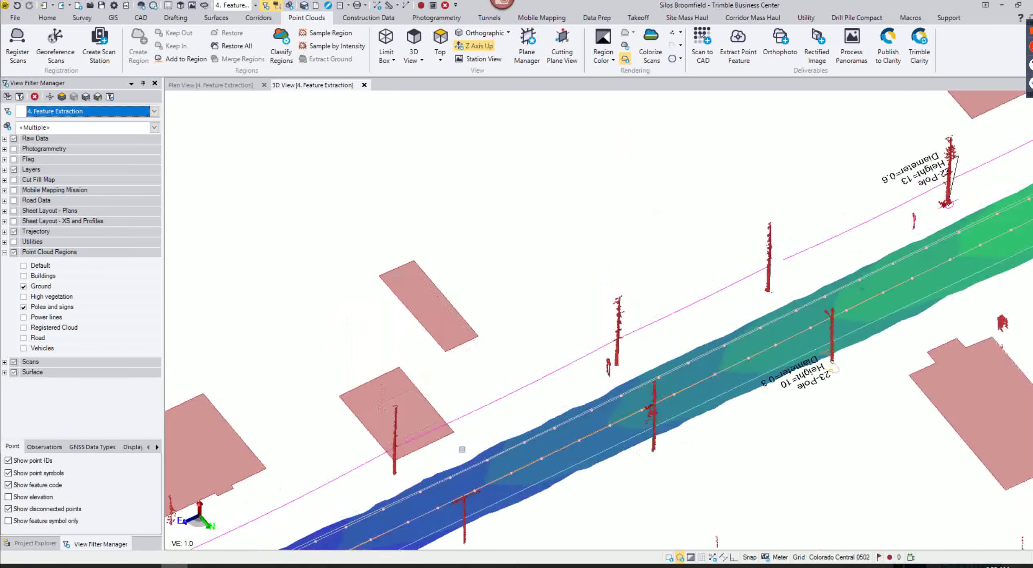
Step: Examine 22-Pole and the sign next to it in 3D, and switch to the Plan View
{"action": "scroll", "coordinate": [918, 229], "scroll_direction": "up", "scroll_amount": 3}
{"action": "middle_click_drag", "start_coordinate": [939, 263], "coordinate": [572, 399]}
{"action": "scroll", "coordinate": [572, 399], "scroll_direction": "down", "scroll_amount": 4}
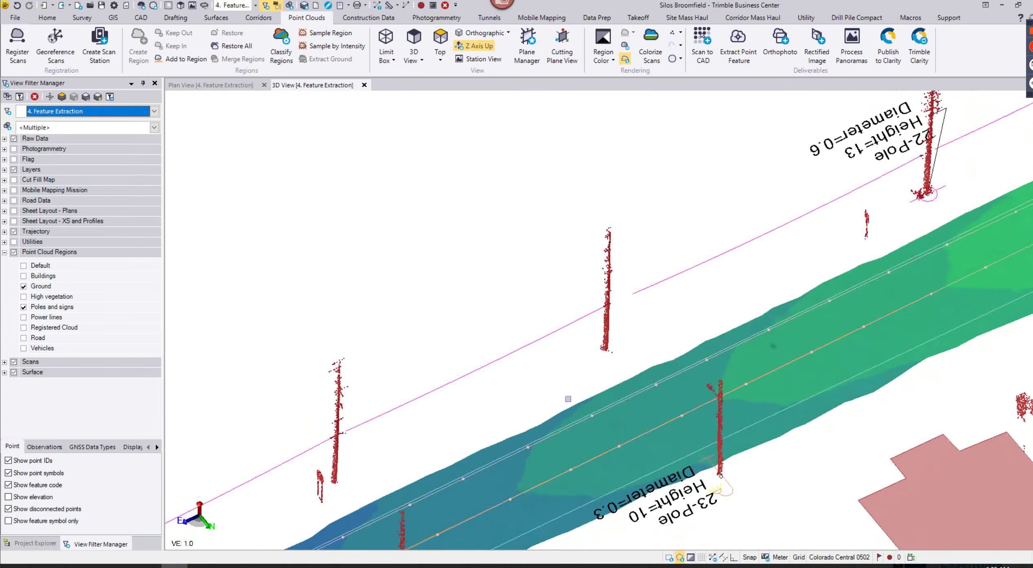
{"action": "scroll", "coordinate": [868, 227], "scroll_direction": "up", "scroll_amount": 1}
{"action": "middle_click_drag", "start_coordinate": [868, 227], "coordinate": [758, 315]}
{"action": "scroll", "coordinate": [759, 314], "scroll_direction": "up", "scroll_amount": 3}
{"action": "right_click_drag", "start_coordinate": [717, 316], "coordinate": [516, 285]}
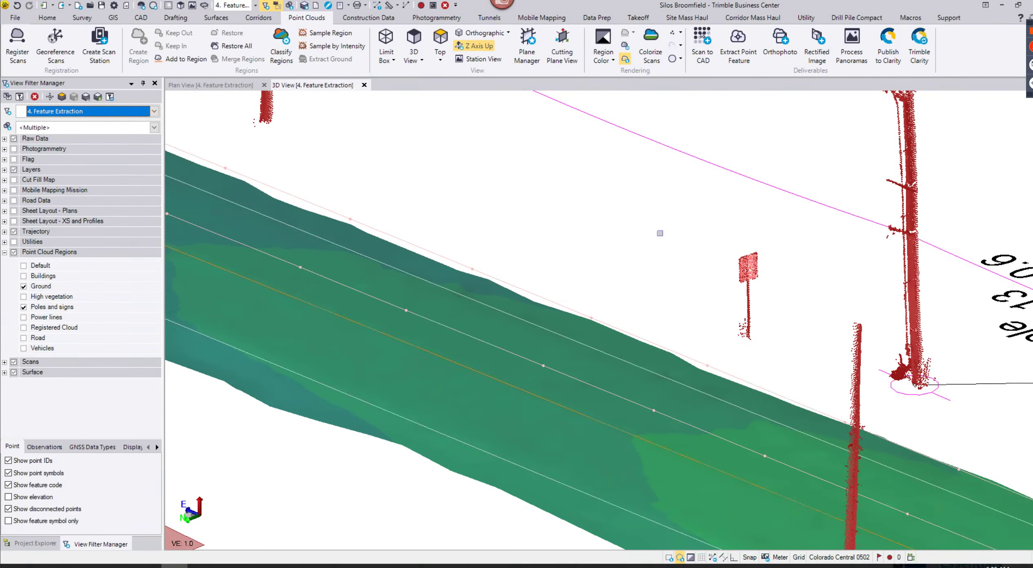
{"action": "scroll", "coordinate": [764, 331], "scroll_direction": "down", "scroll_amount": 4}
{"action": "middle_click_drag", "start_coordinate": [775, 344], "coordinate": [420, 292]}
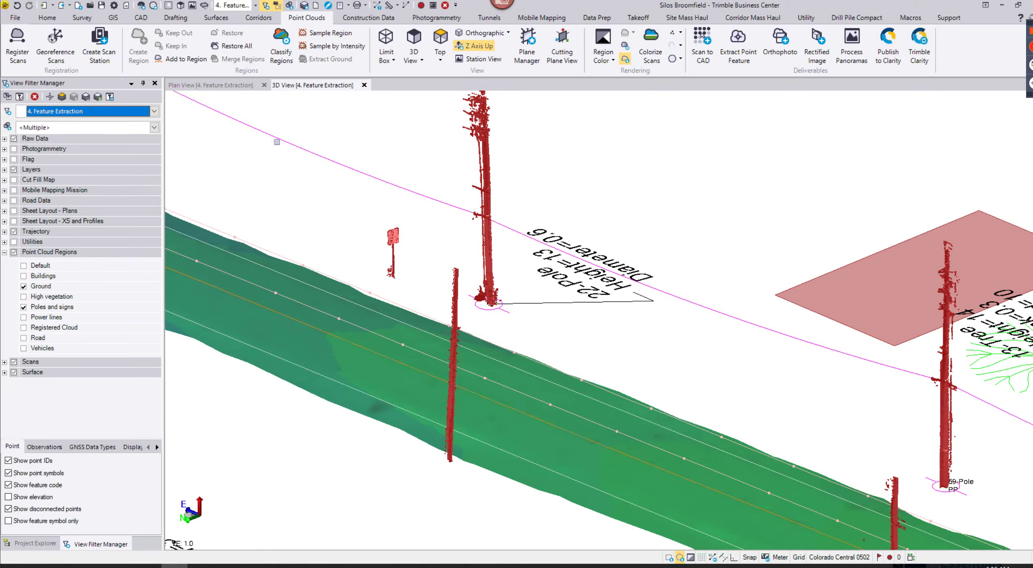
{"action": "left_click", "coordinate": [200, 85]}
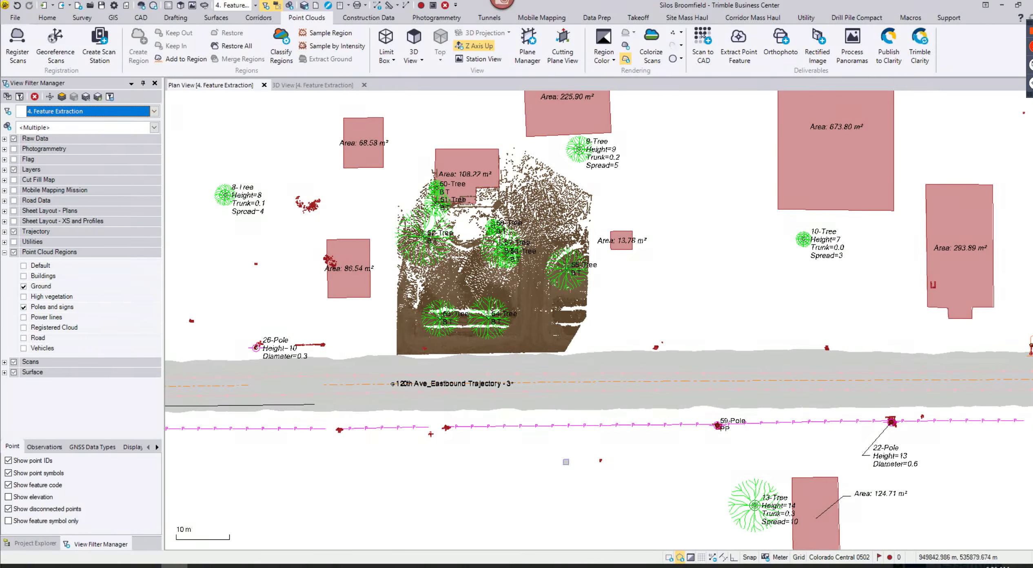
Step: Turn on the Road point cloud region at the western end of the 120th Ave corridor, near 16-Pole and 20-Pole
{"action": "middle_click_drag", "start_coordinate": [701, 453], "coordinate": [602, 405]}
{"action": "scroll", "coordinate": [602, 403], "scroll_direction": "up", "scroll_amount": 3}
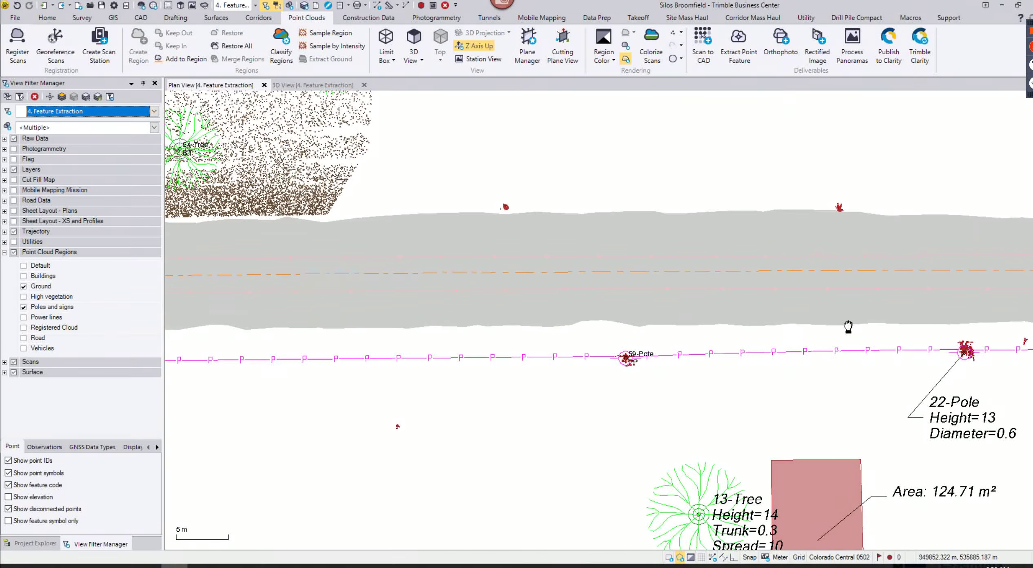
{"action": "middle_click_drag", "start_coordinate": [210, 462], "coordinate": [711, 411]}
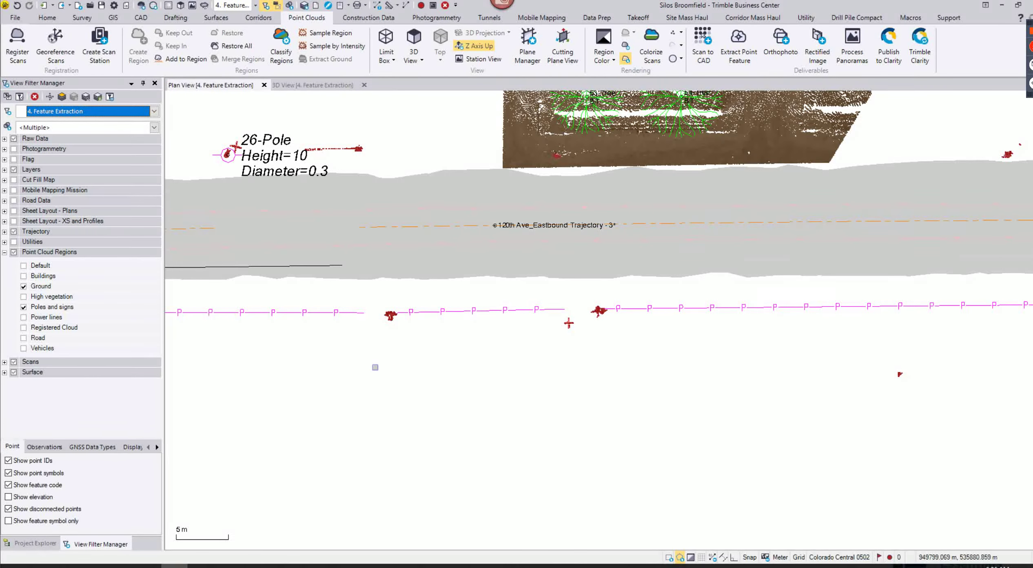
{"action": "scroll", "coordinate": [910, 306], "scroll_direction": "down", "scroll_amount": 5}
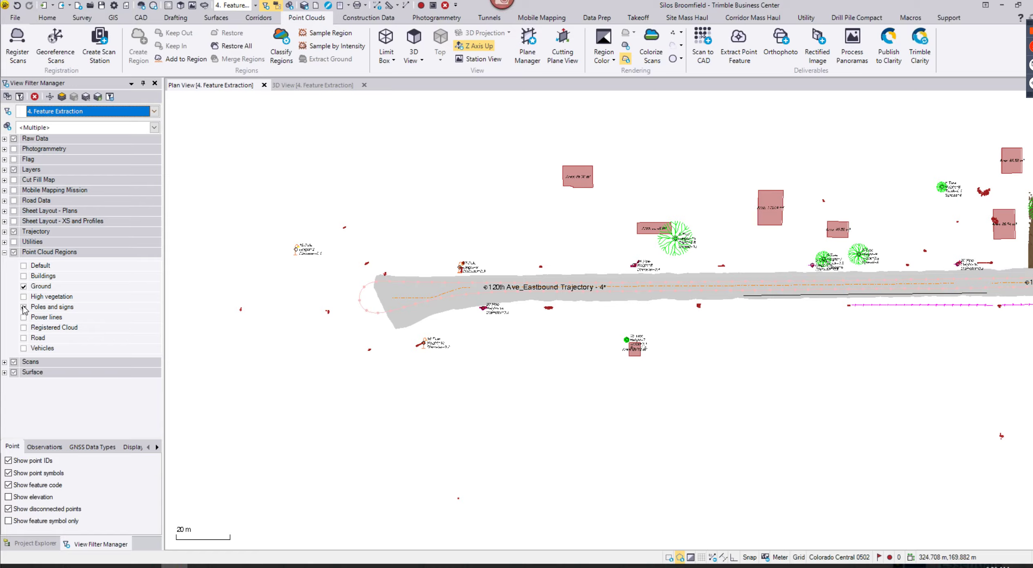
{"action": "left_click", "coordinate": [23, 338]}
{"action": "scroll", "coordinate": [430, 292], "scroll_direction": "up", "scroll_amount": 3}
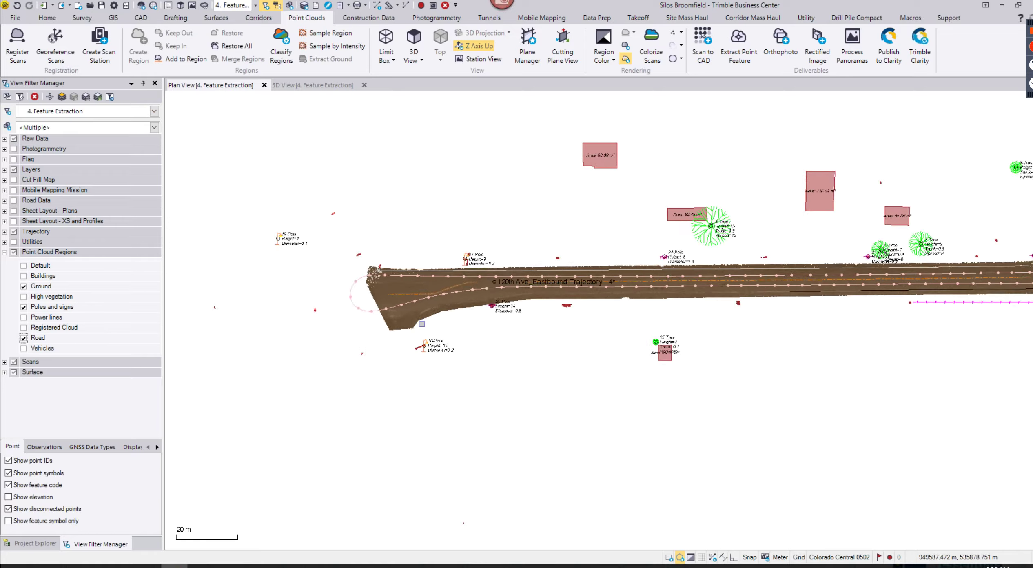
{"action": "scroll", "coordinate": [537, 293], "scroll_direction": "up", "scroll_amount": 3}
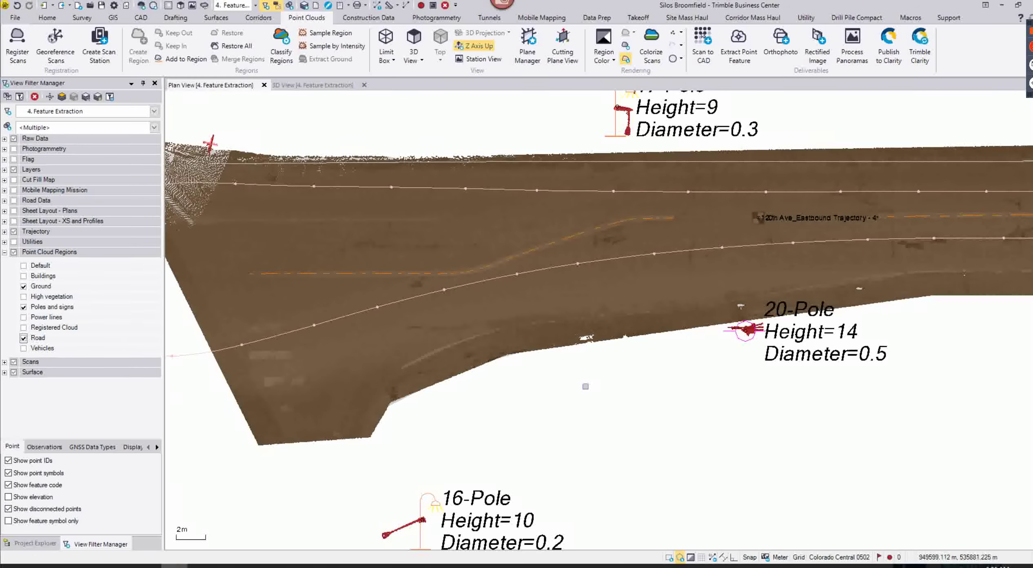
Step: Start a new linestring with the default properties and render the point cloud in True Color
{"action": "left_click", "coordinate": [142, 20]}
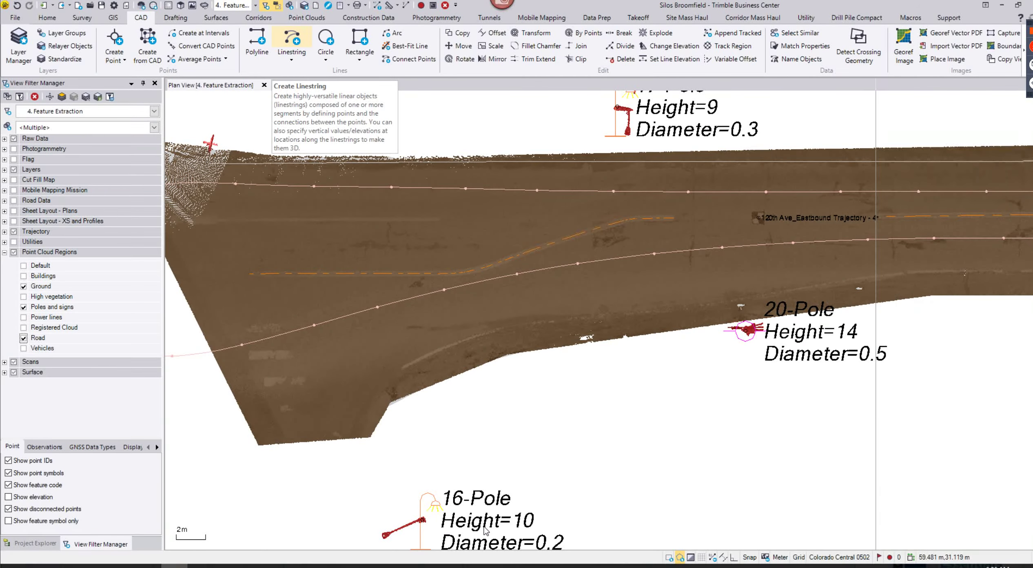
{"action": "left_click", "coordinate": [299, 46]}
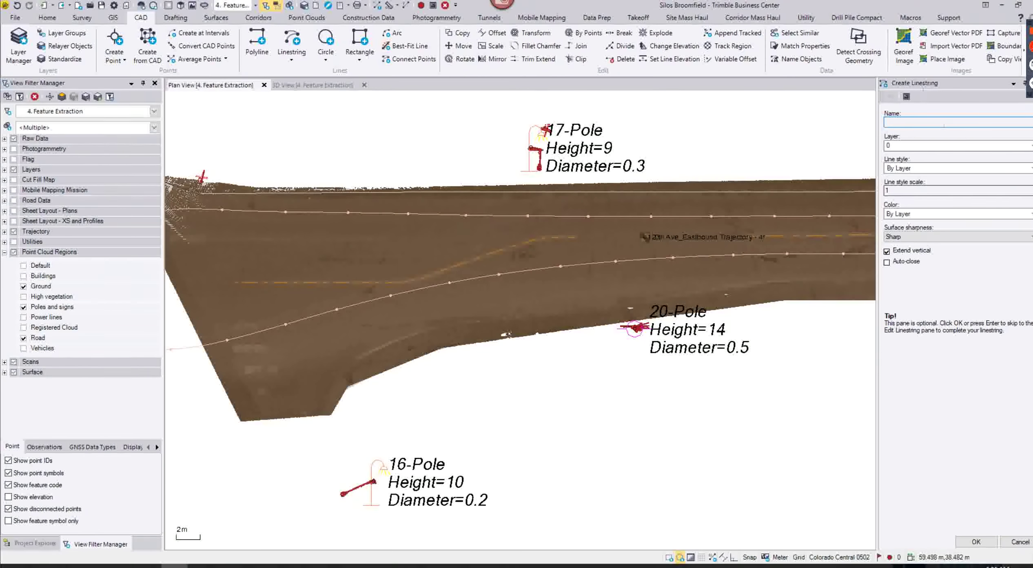
{"action": "left_click", "coordinate": [977, 541]}
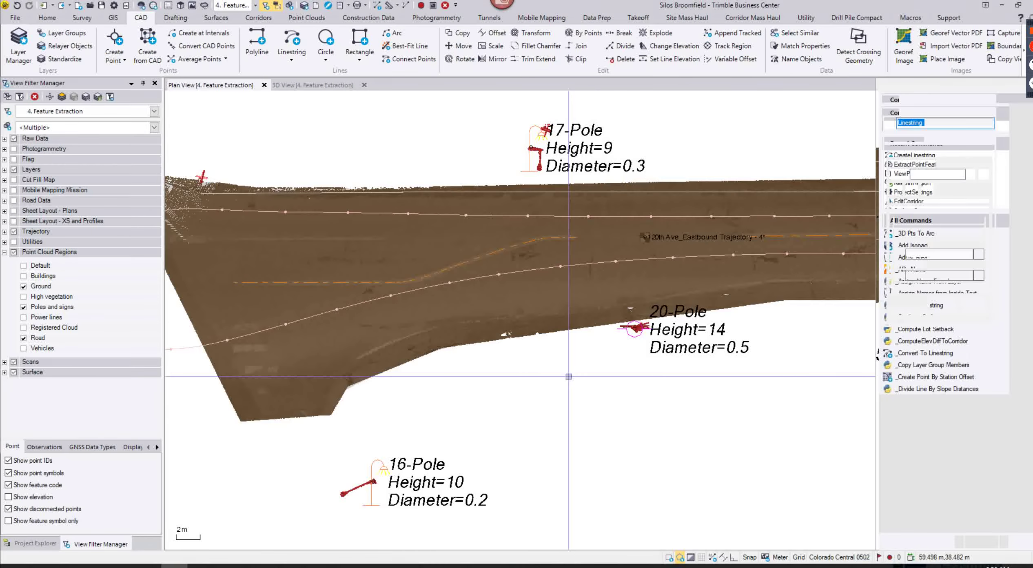
{"action": "scroll", "coordinate": [345, 363], "scroll_direction": "up", "scroll_amount": 1}
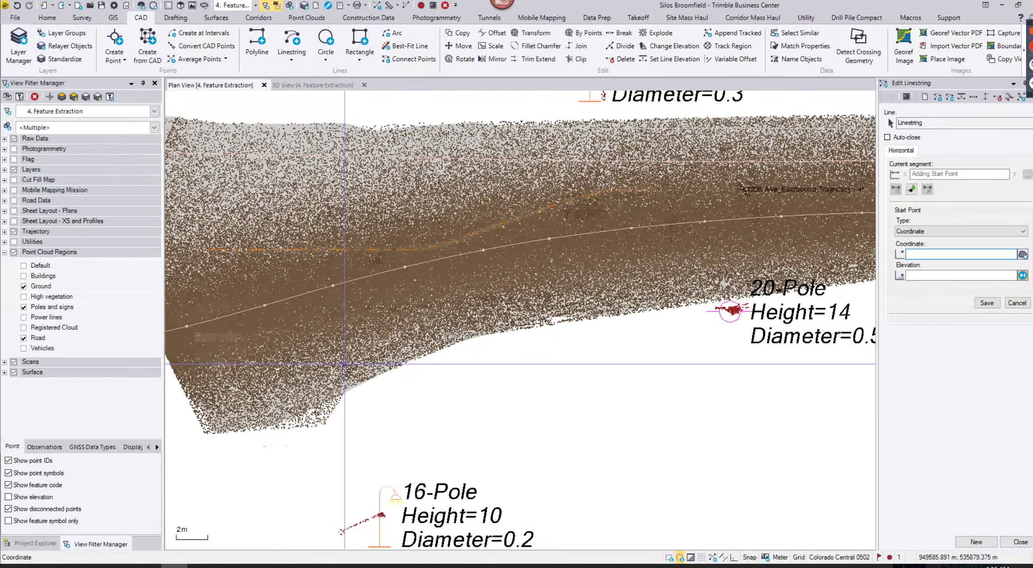
{"action": "scroll", "coordinate": [345, 363], "scroll_direction": "up", "scroll_amount": 2}
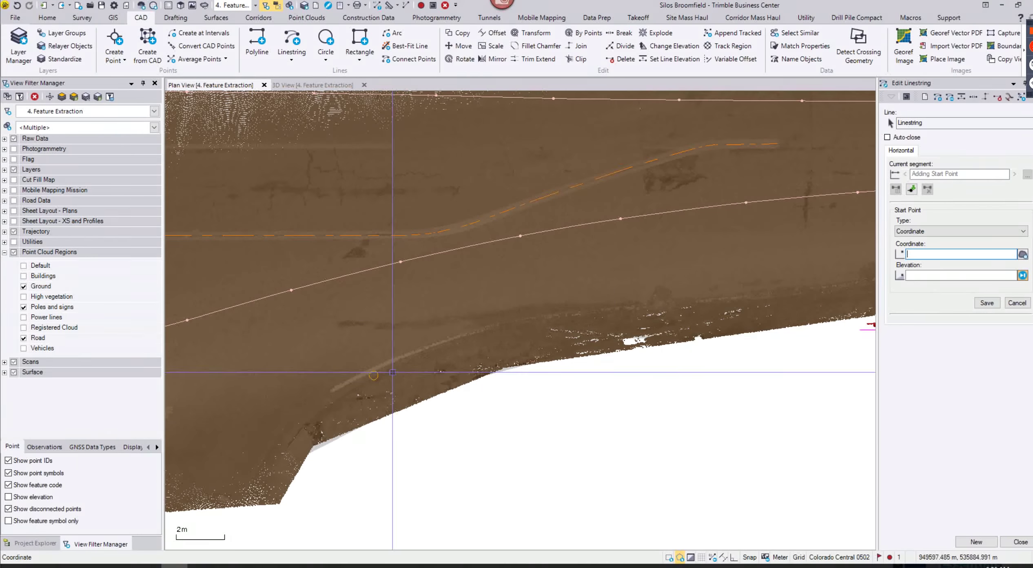
{"action": "left_click", "coordinate": [556, 21]}
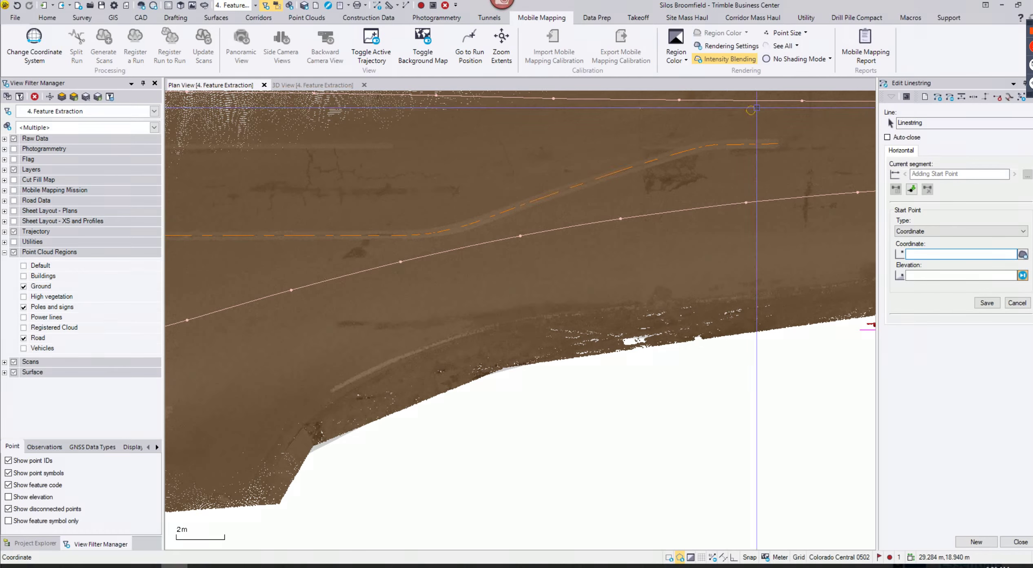
{"action": "left_click", "coordinate": [676, 57]}
{"action": "left_click", "coordinate": [695, 124]}
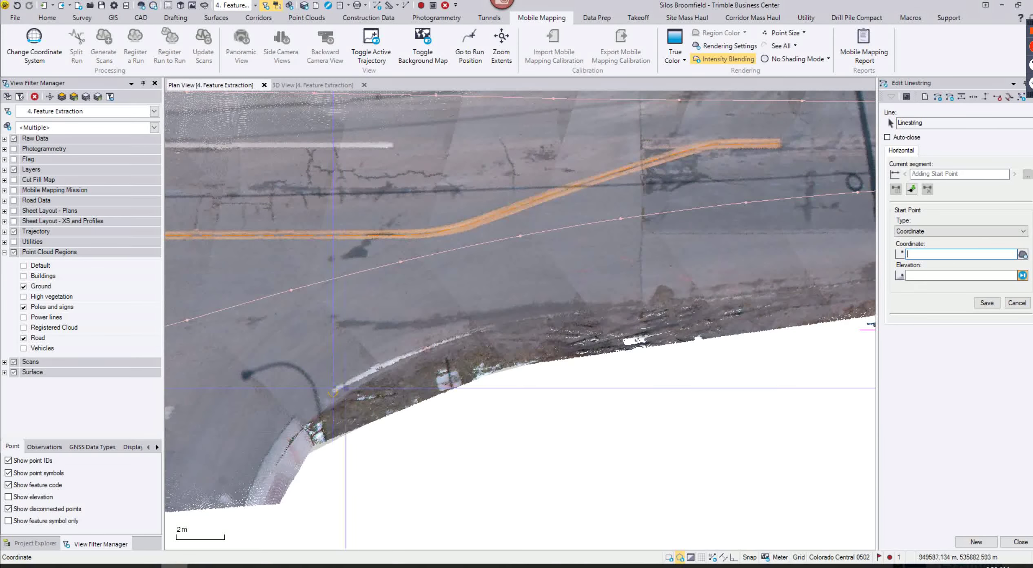
Step: Trace the curved southern pavement edge with a linestring about 20 m long, using six Smooth curve segments
{"action": "middle_click_drag", "start_coordinate": [346, 387], "coordinate": [353, 430]}
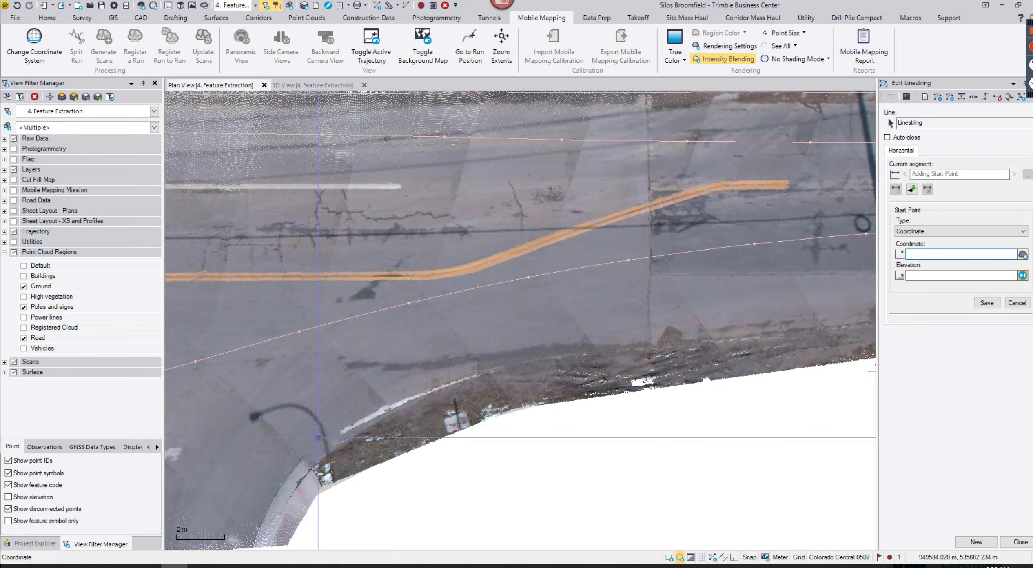
{"action": "left_click", "coordinate": [350, 426]}
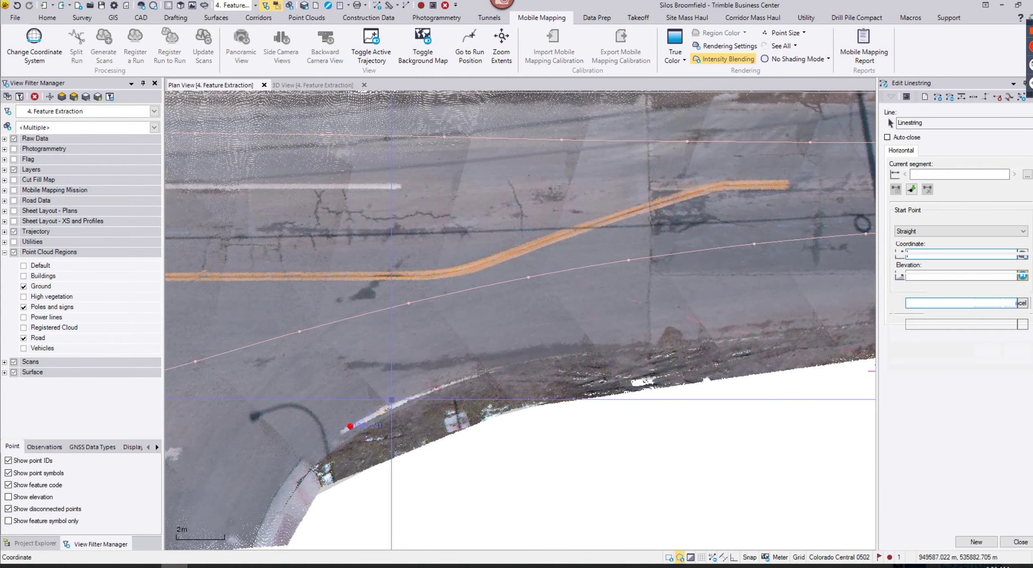
{"action": "left_click", "coordinate": [936, 230]}
{"action": "left_click", "coordinate": [914, 265]}
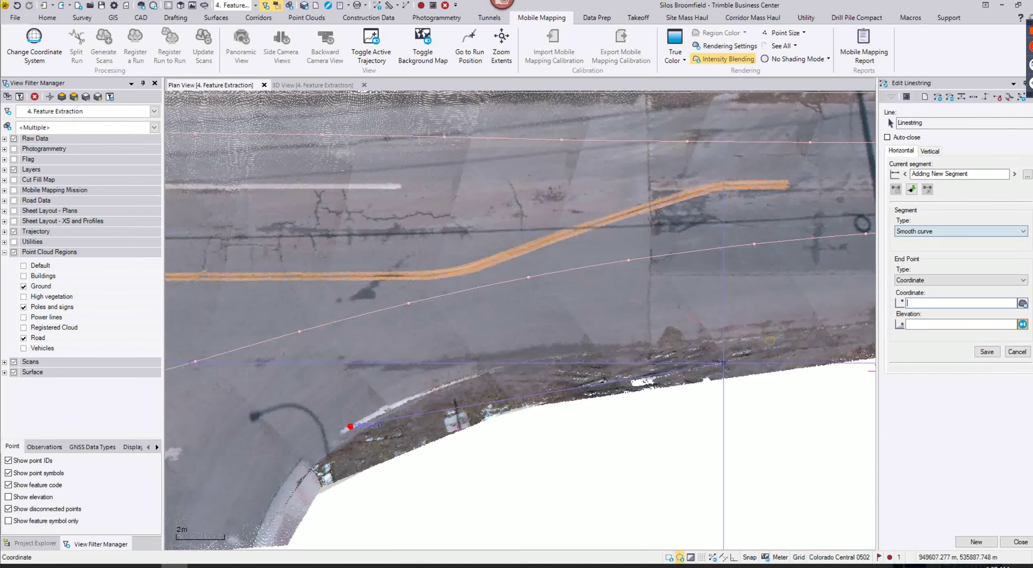
{"action": "left_click", "coordinate": [416, 395]}
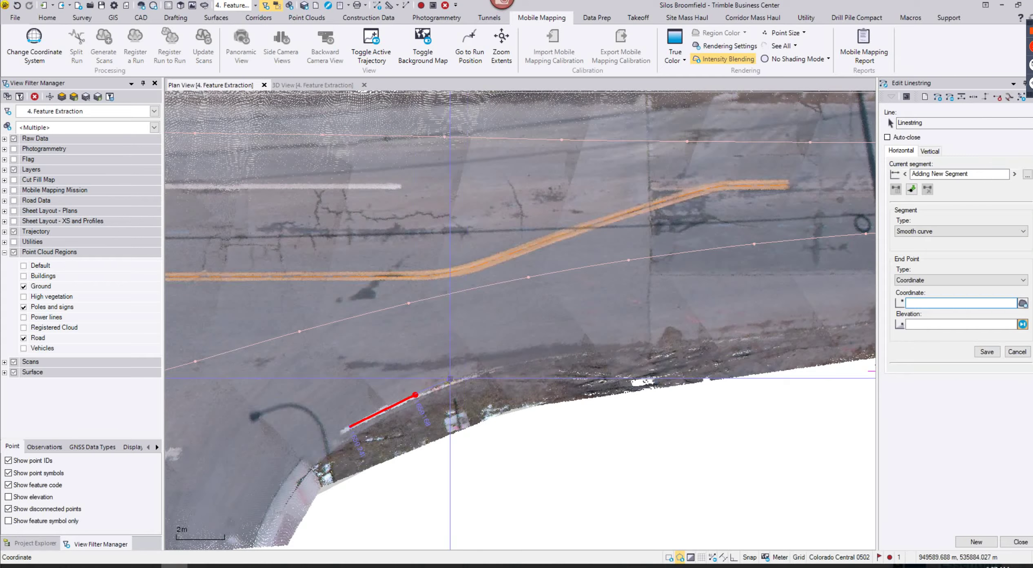
{"action": "left_click", "coordinate": [472, 374]}
{"action": "left_click", "coordinate": [534, 360]}
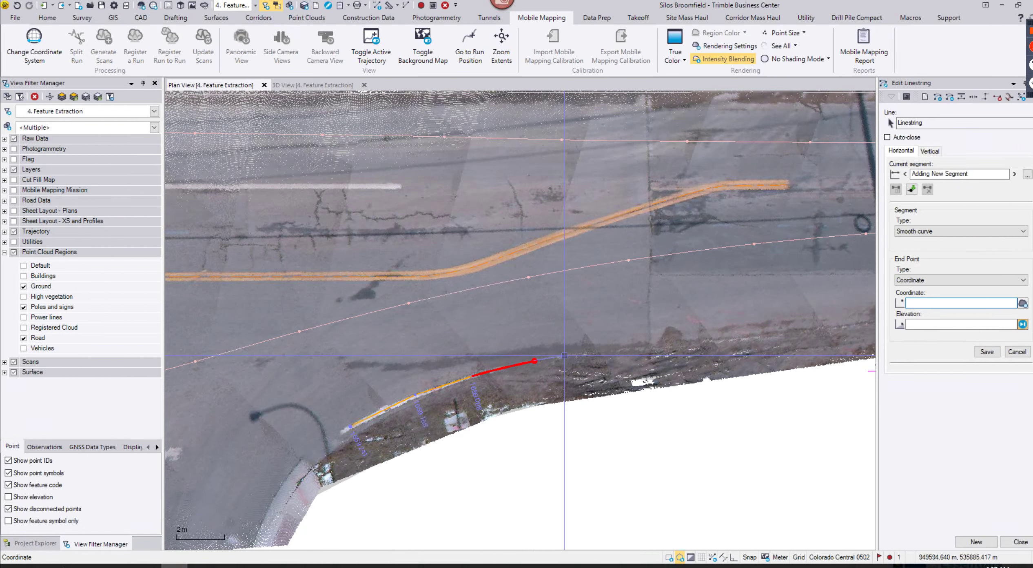
{"action": "left_click", "coordinate": [594, 352]}
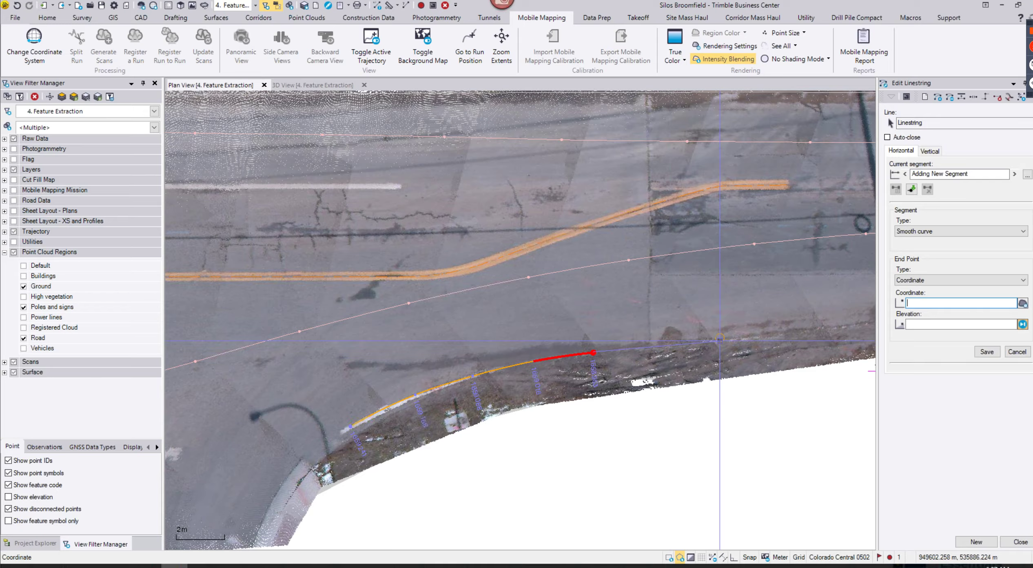
{"action": "left_click", "coordinate": [704, 339]}
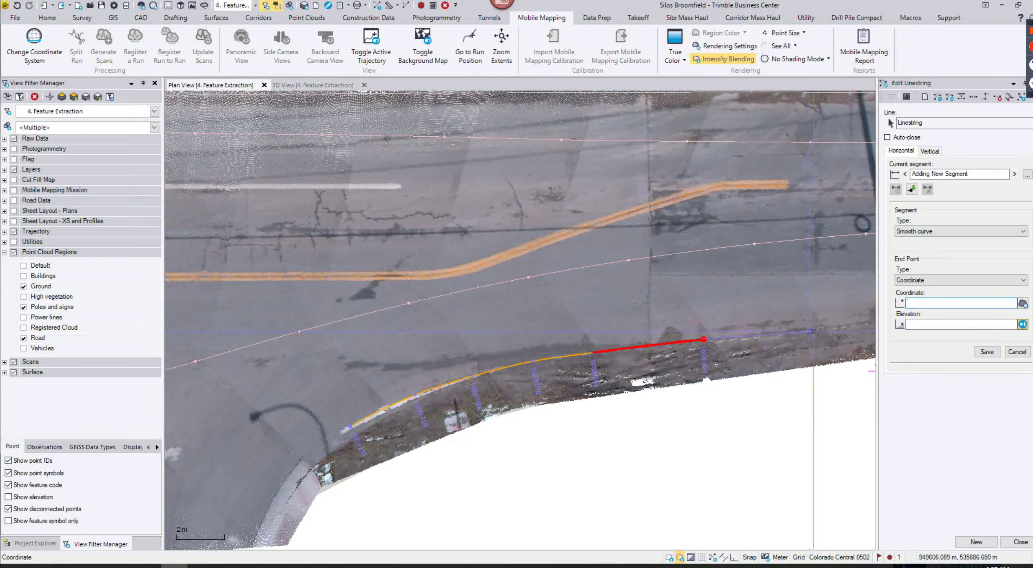
{"action": "left_click", "coordinate": [814, 330]}
{"action": "key", "text": "Escape"}
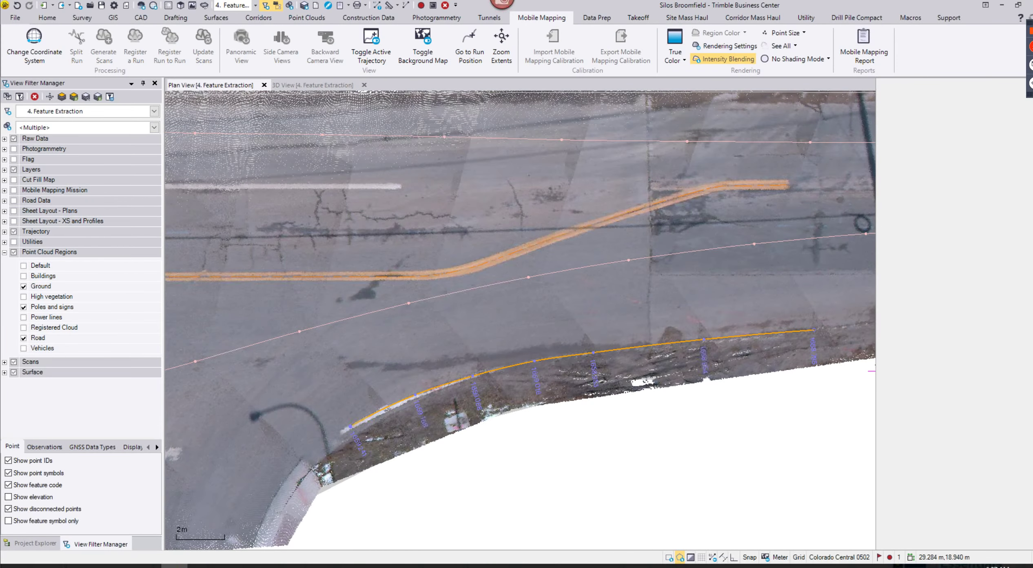
Step: Assign the feature EdgePvmt with surface type Asphalt to the traced pavement edge linestring, and clear the selection
{"action": "scroll", "coordinate": [807, 459], "scroll_direction": "up", "scroll_amount": 2}
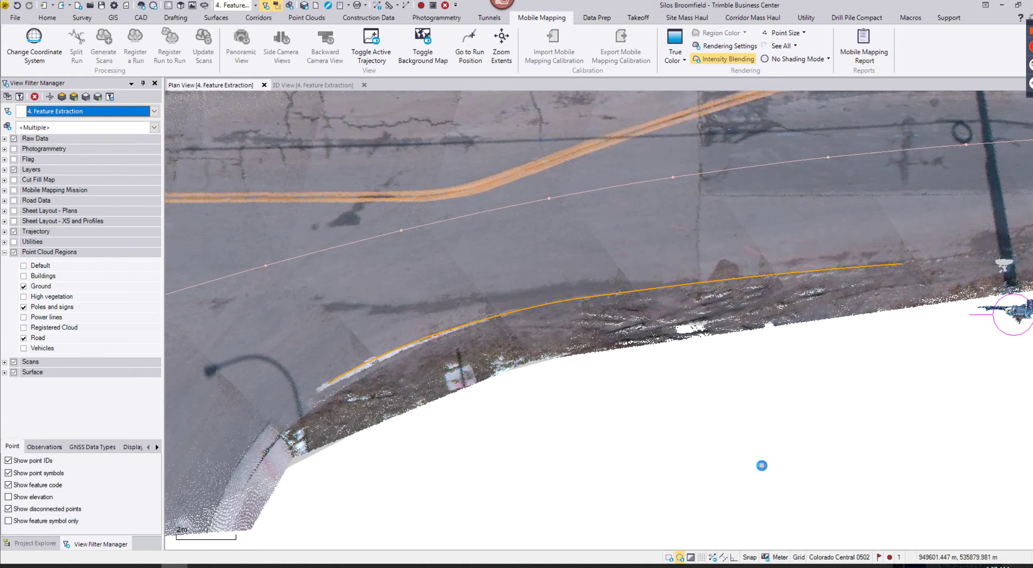
{"action": "left_click", "coordinate": [309, 154]}
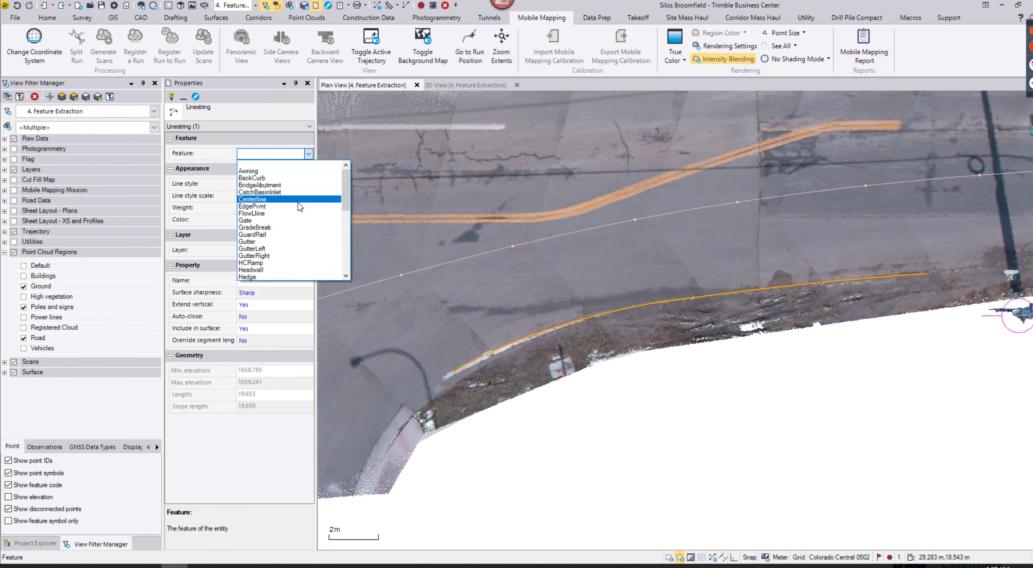
{"action": "left_click", "coordinate": [299, 206]}
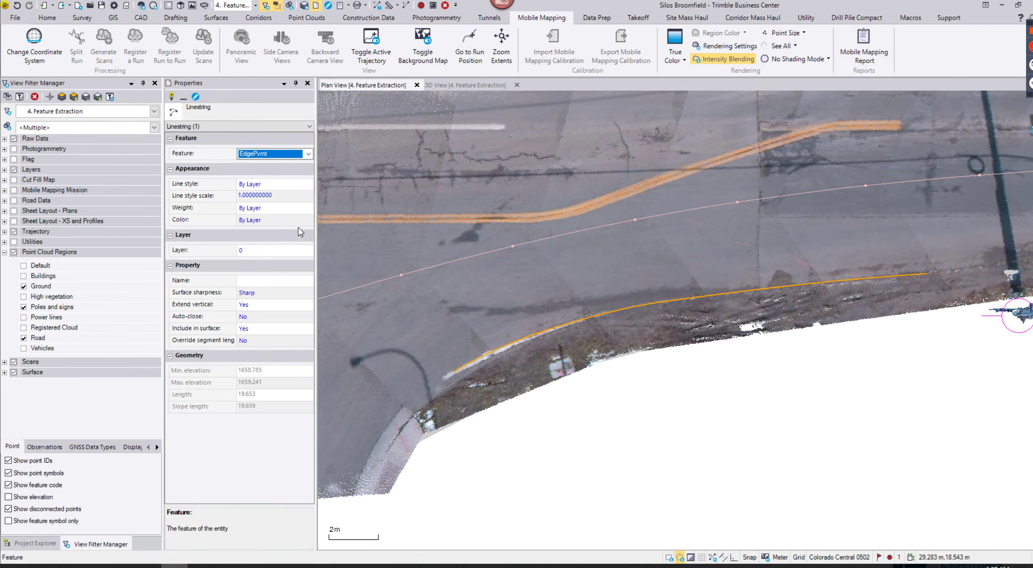
{"action": "left_click", "coordinate": [275, 196]}
{"action": "left_click", "coordinate": [277, 199]}
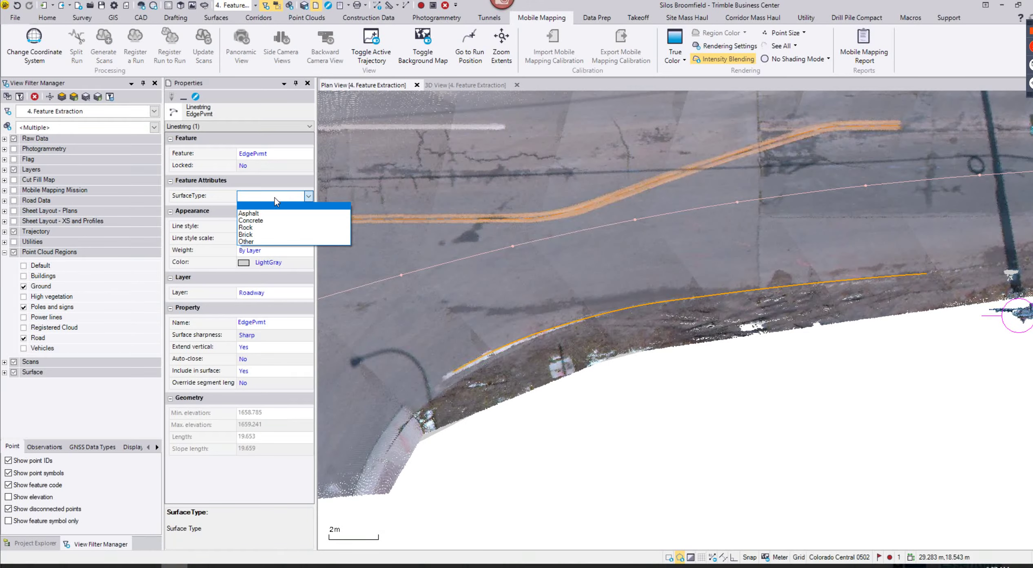
{"action": "left_click", "coordinate": [257, 213]}
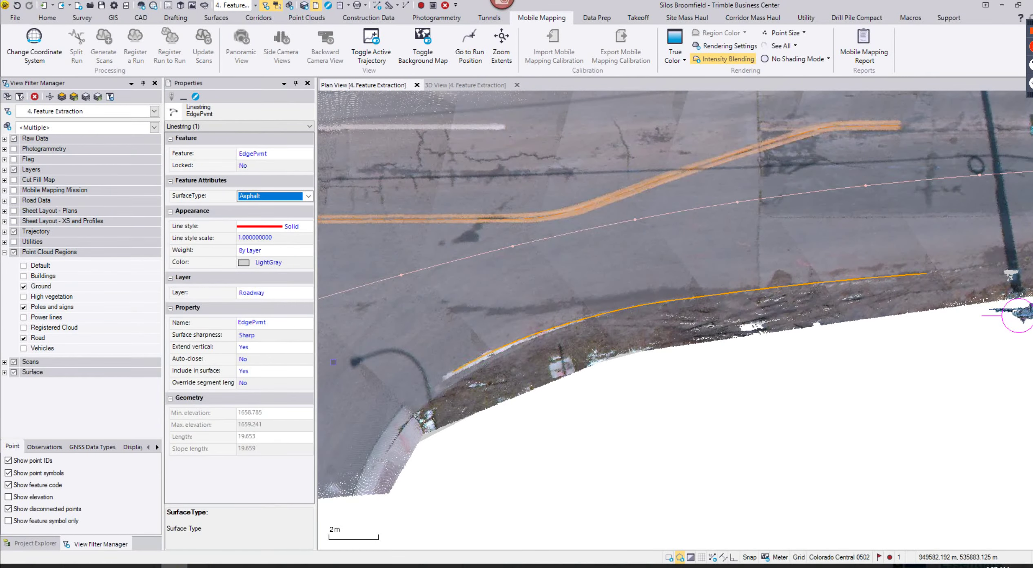
{"action": "left_click", "coordinate": [634, 417]}
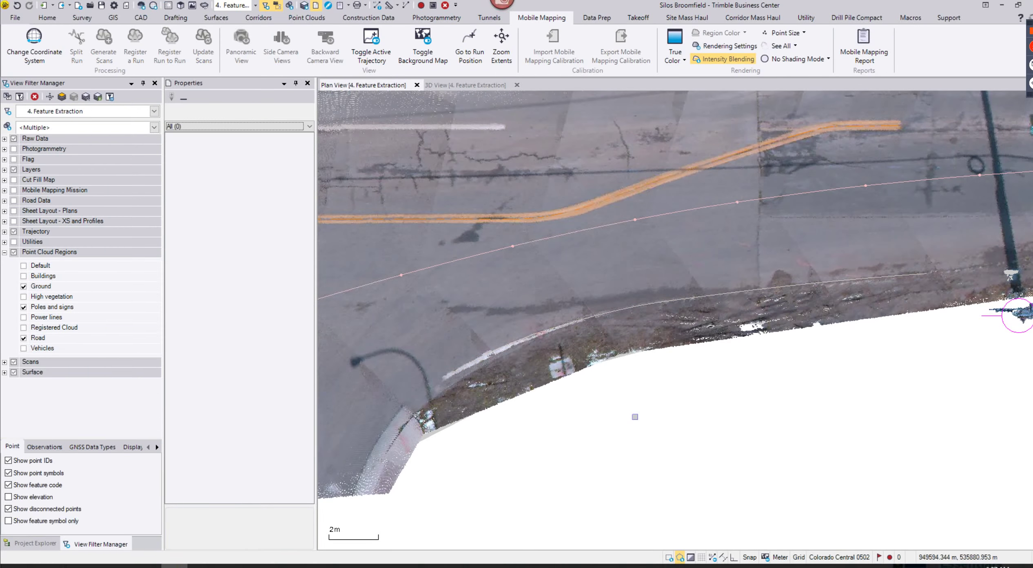
Step: Create point 1-Mark with feature code MPMT sr at the northwest corner of the second crosswalk stripe from the north
{"action": "scroll", "coordinate": [634, 416], "scroll_direction": "down", "scroll_amount": 6}
{"action": "middle_click_drag", "start_coordinate": [635, 417], "coordinate": [831, 346]}
{"action": "scroll", "coordinate": [643, 313], "scroll_direction": "up", "scroll_amount": 1}
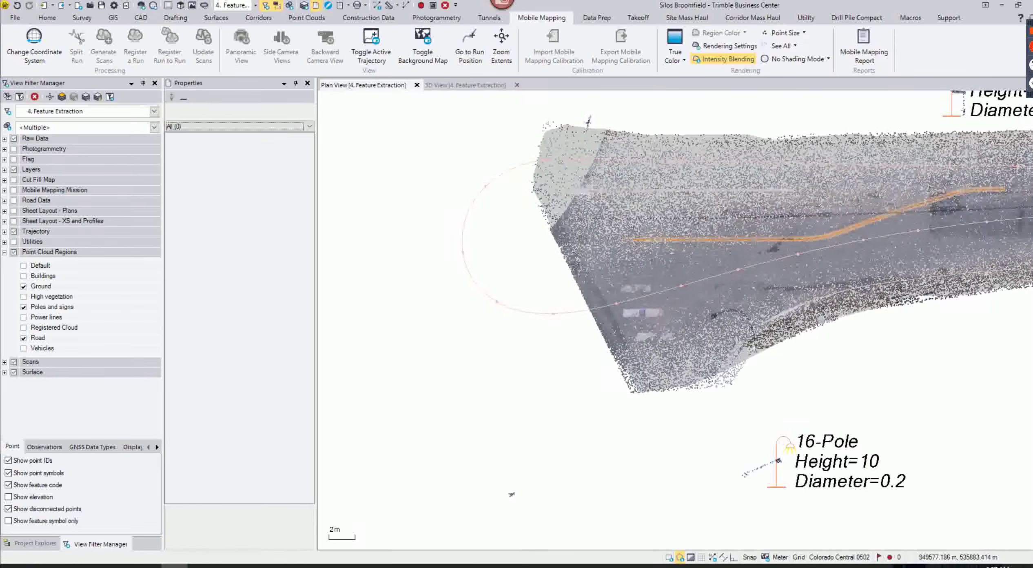
{"action": "scroll", "coordinate": [553, 304], "scroll_direction": "up", "scroll_amount": 4}
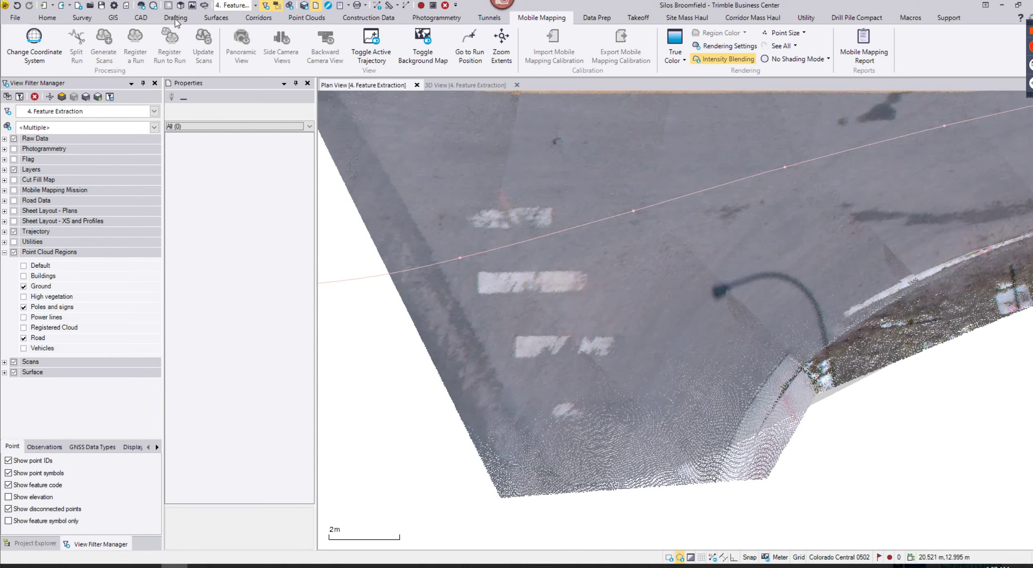
{"action": "left_click", "coordinate": [142, 18]}
{"action": "left_click", "coordinate": [123, 39]}
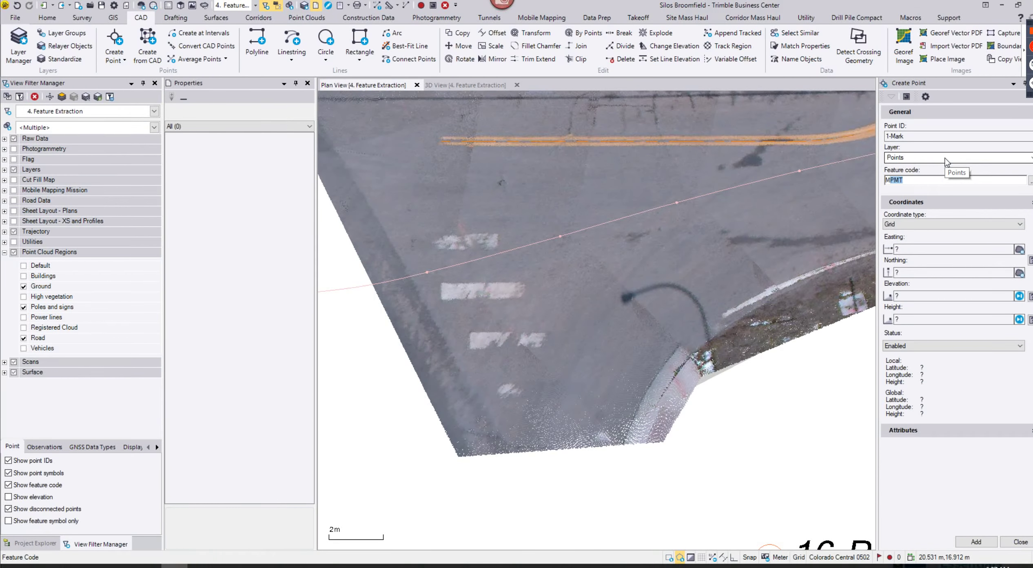
{"action": "left_click", "coordinate": [932, 178]}
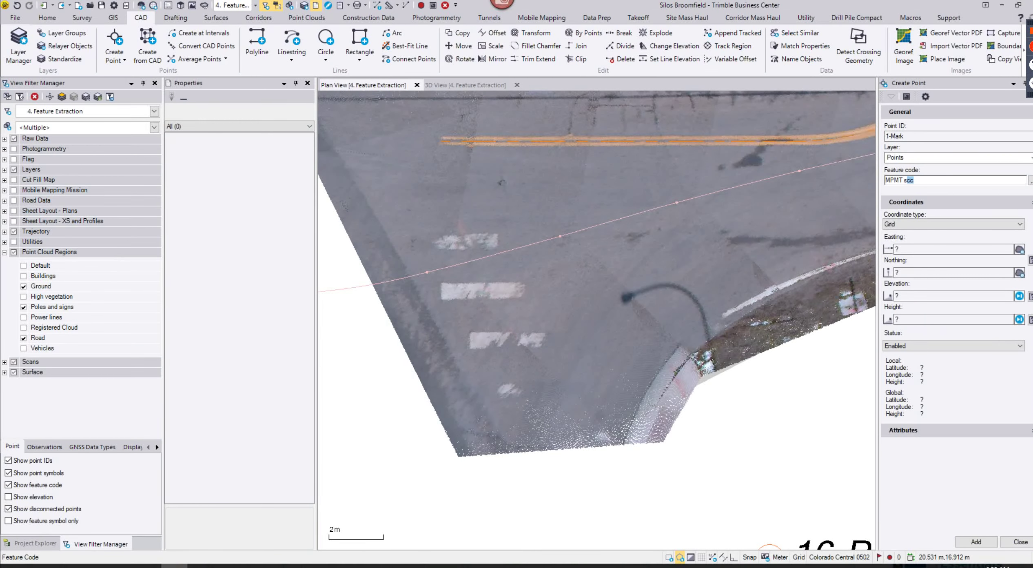
{"action": "left_click", "coordinate": [897, 248]}
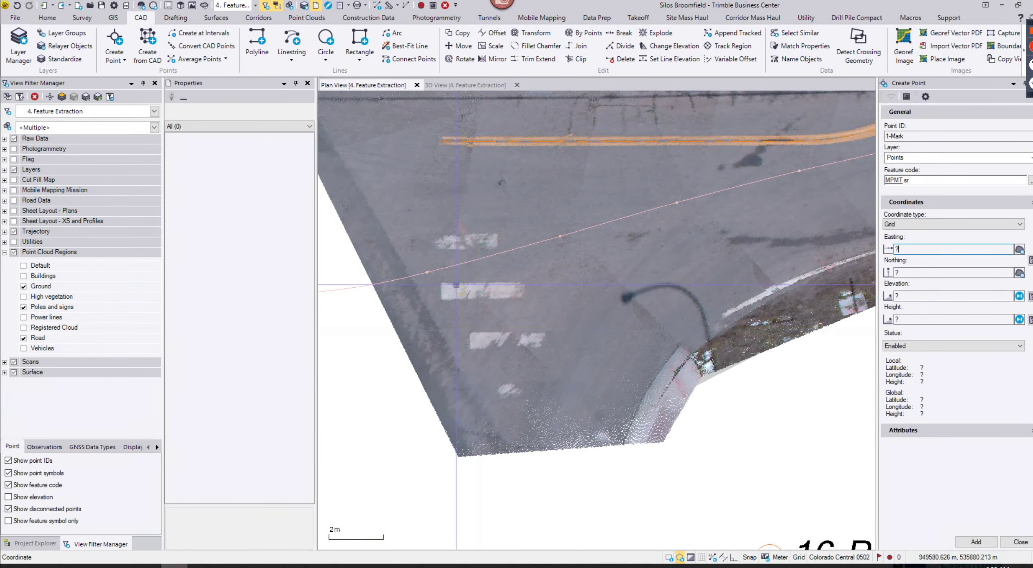
{"action": "scroll", "coordinate": [462, 295], "scroll_direction": "up", "scroll_amount": 2}
{"action": "scroll", "coordinate": [462, 294], "scroll_direction": "up", "scroll_amount": 1}
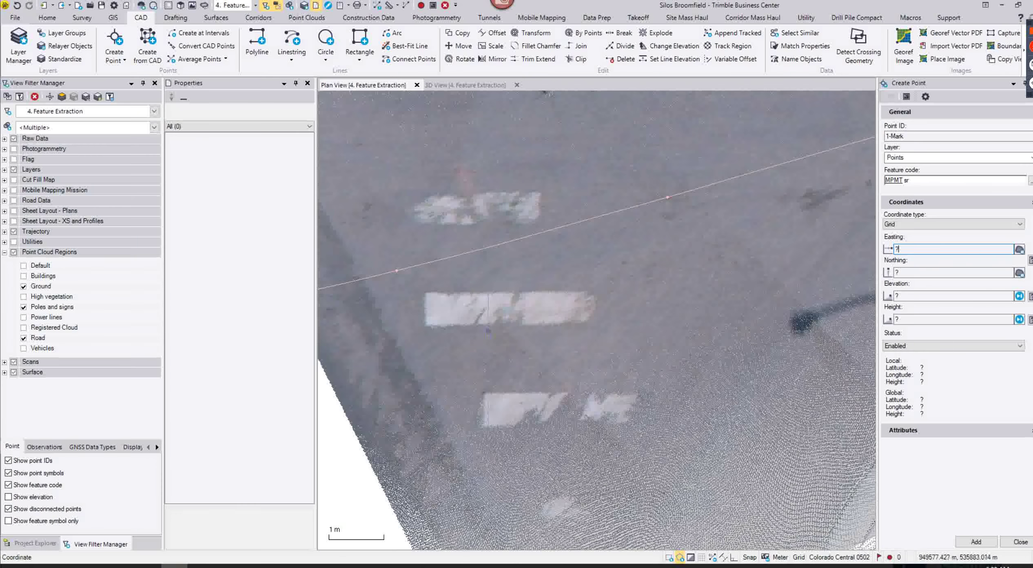
{"action": "left_click", "coordinate": [424, 291]}
{"action": "key", "text": "Return"}
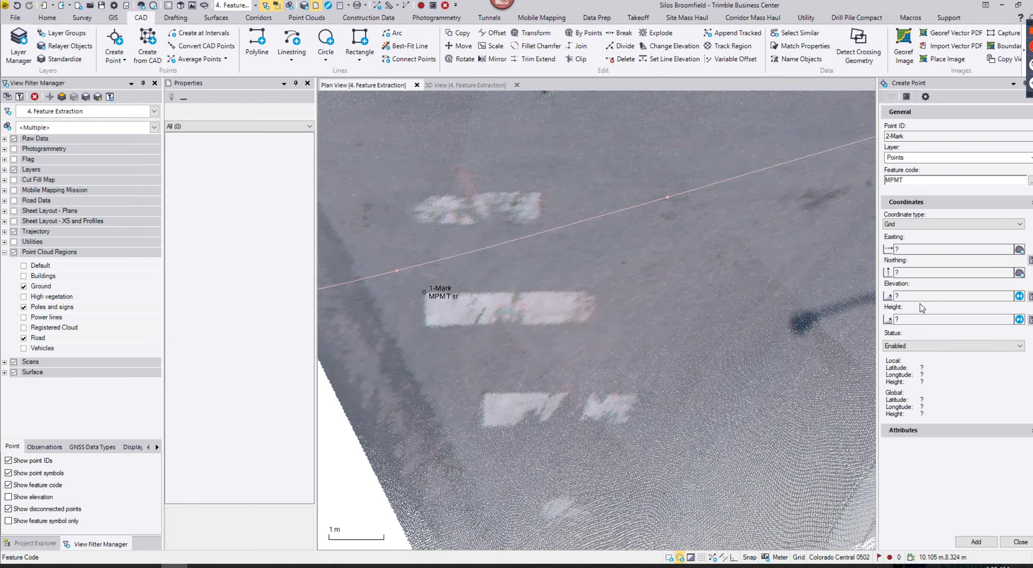
Step: Create points with feature code MPMT at the stripe's northeast and southeast corners to complete its rectangular outline, and finish point creation
{"action": "key", "text": "Tab"}
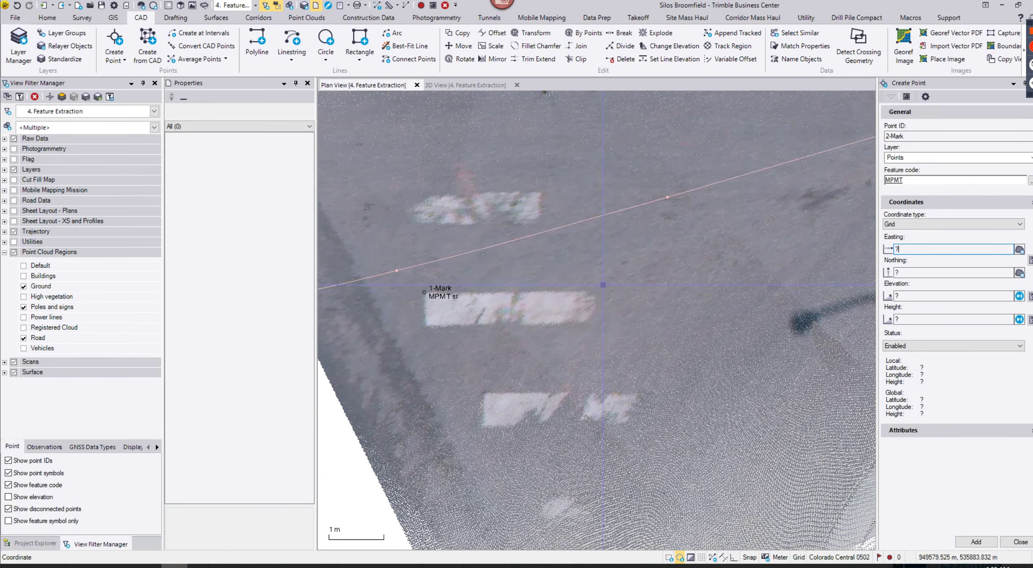
{"action": "left_click", "coordinate": [595, 291]}
{"action": "key", "text": "Return"}
{"action": "left_click", "coordinate": [595, 323]}
{"action": "key", "text": "Return"}
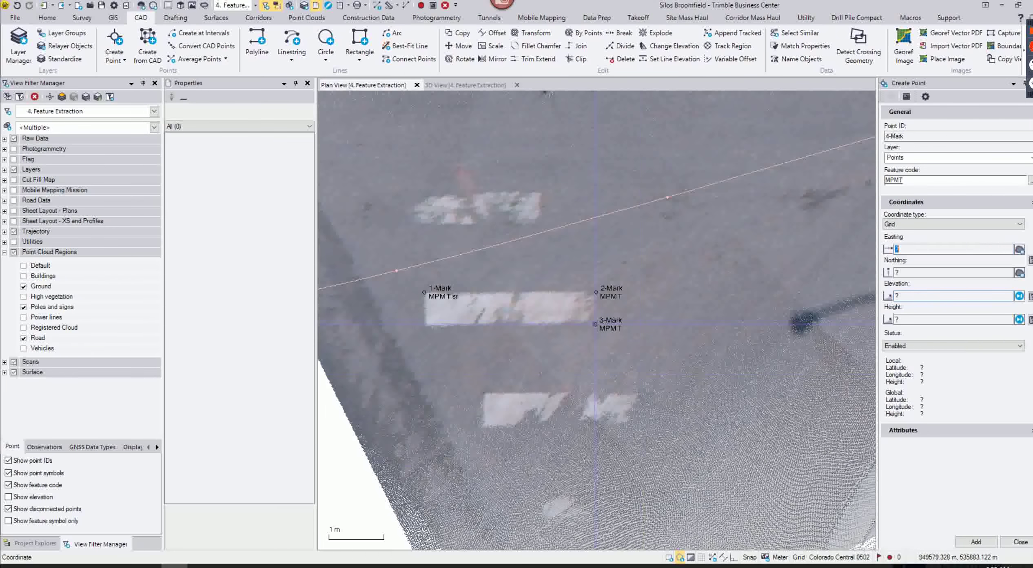
{"action": "left_click", "coordinate": [1019, 542]}
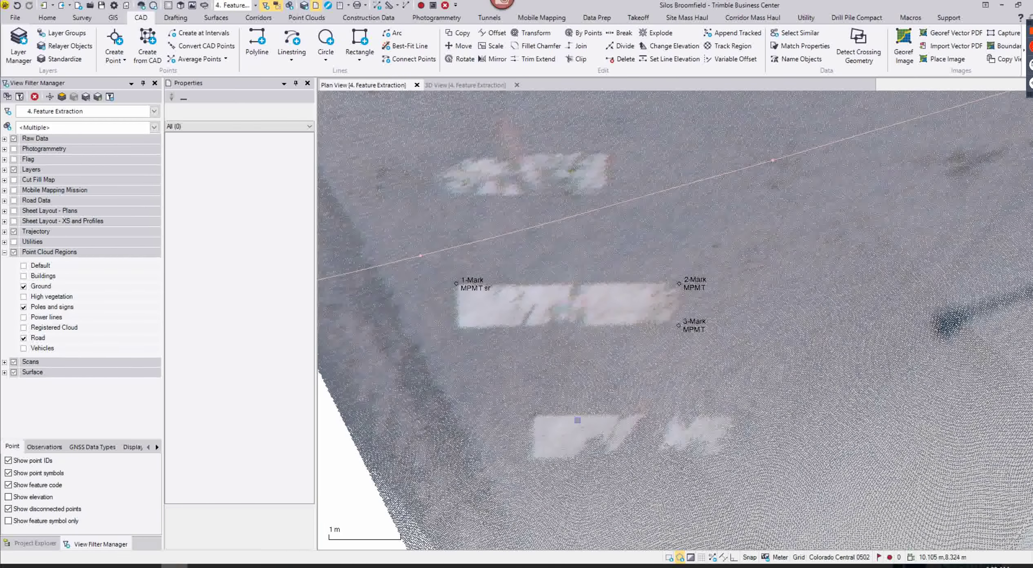
{"action": "middle_click_drag", "start_coordinate": [650, 364], "coordinate": [652, 342]}
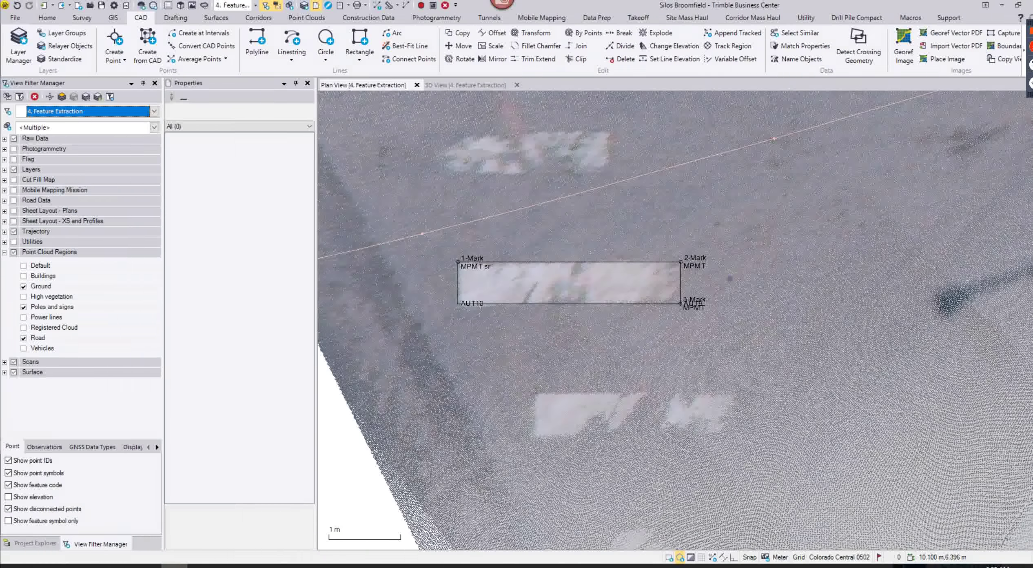
{"action": "middle_click_drag", "start_coordinate": [632, 324], "coordinate": [617, 292]}
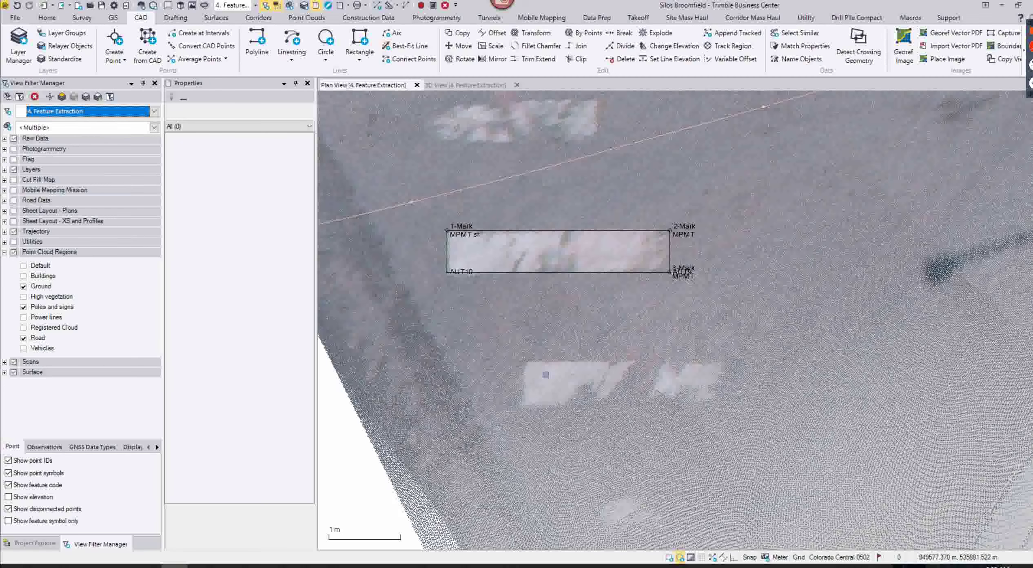
Step: Open a cutting plane view on the Powerline Plane and set the cutting plane thickness to 1.500
{"action": "scroll", "coordinate": [578, 343], "scroll_direction": "down", "scroll_amount": 2}
{"action": "scroll", "coordinate": [577, 342], "scroll_direction": "down", "scroll_amount": 3}
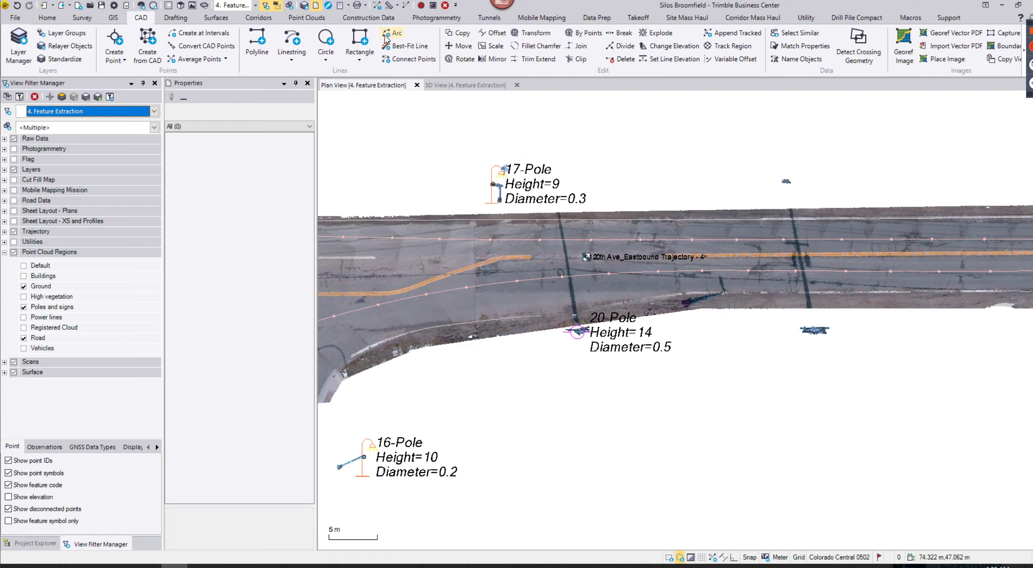
{"action": "left_click", "coordinate": [309, 18]}
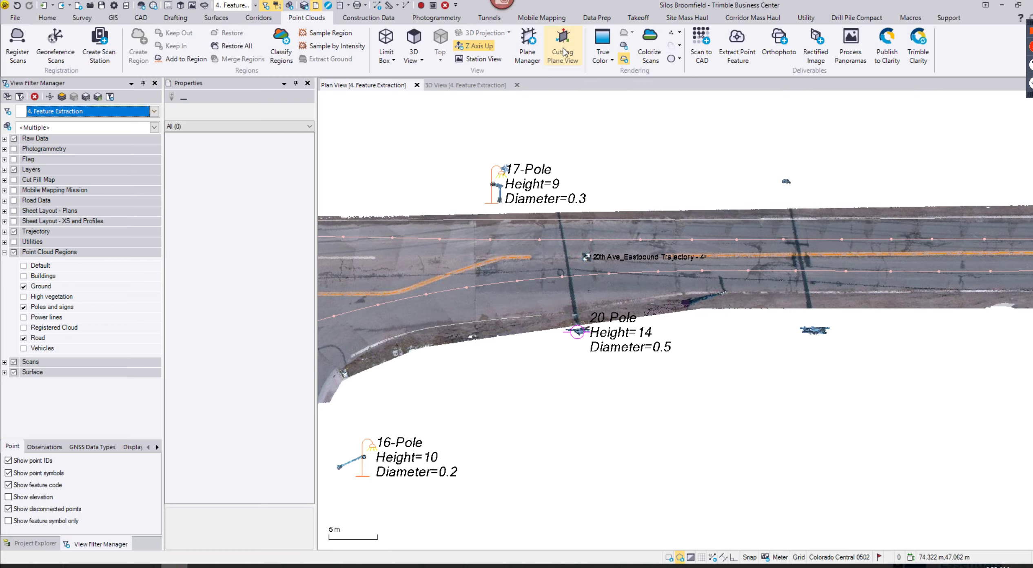
{"action": "left_click", "coordinate": [576, 410]}
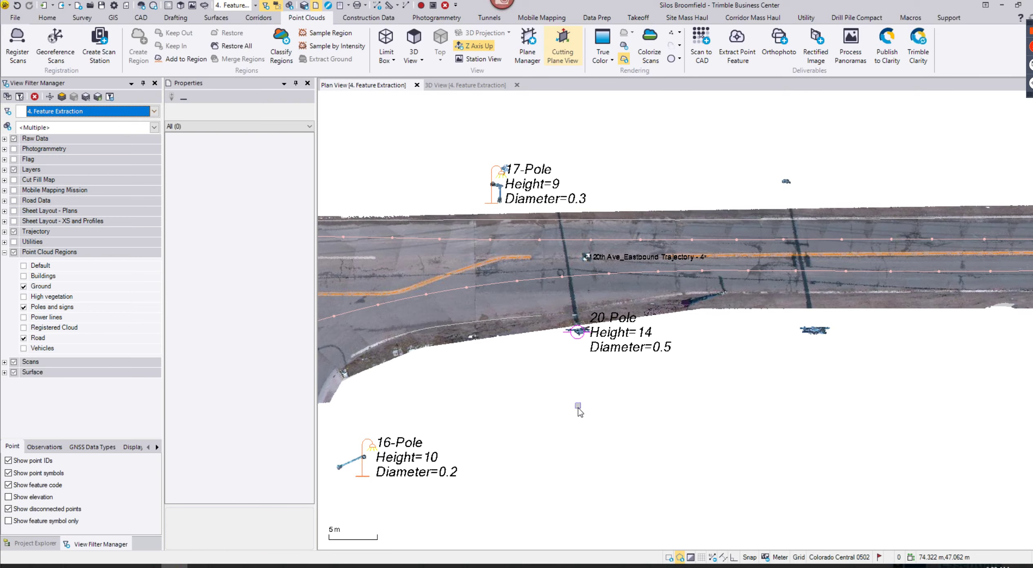
{"action": "left_click", "coordinate": [573, 433]}
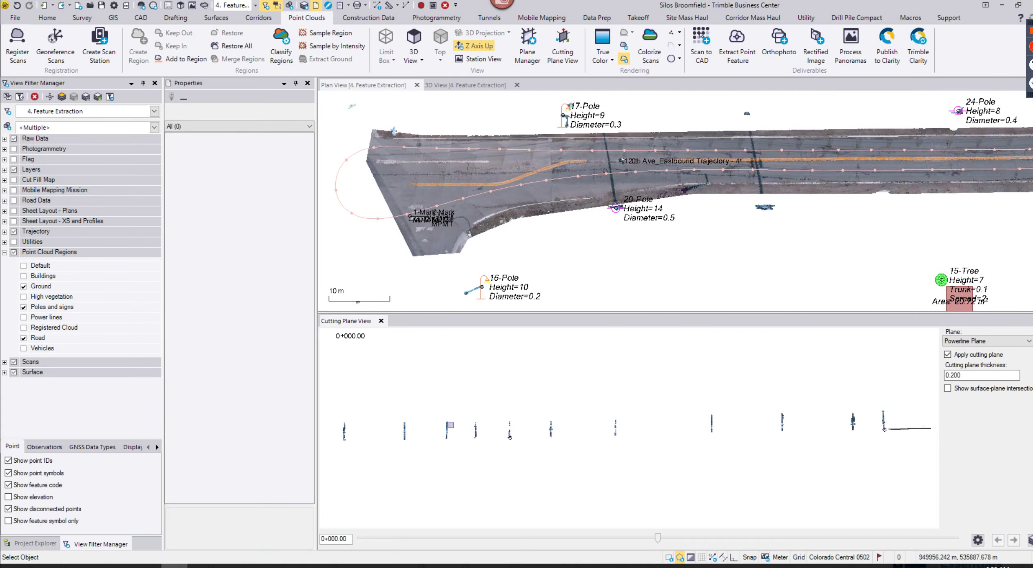
{"action": "left_click", "coordinate": [981, 341]}
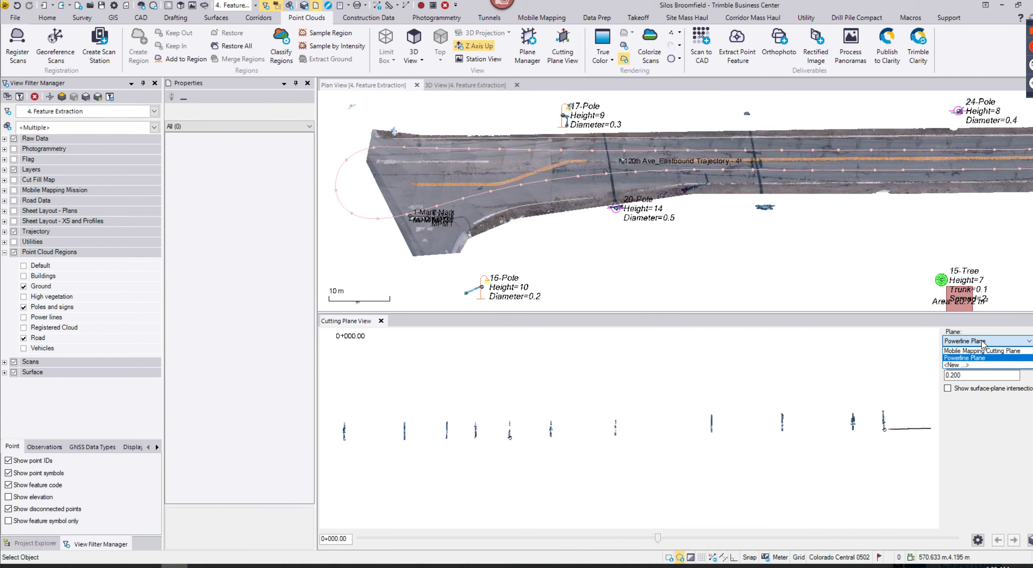
{"action": "left_click", "coordinate": [975, 359]}
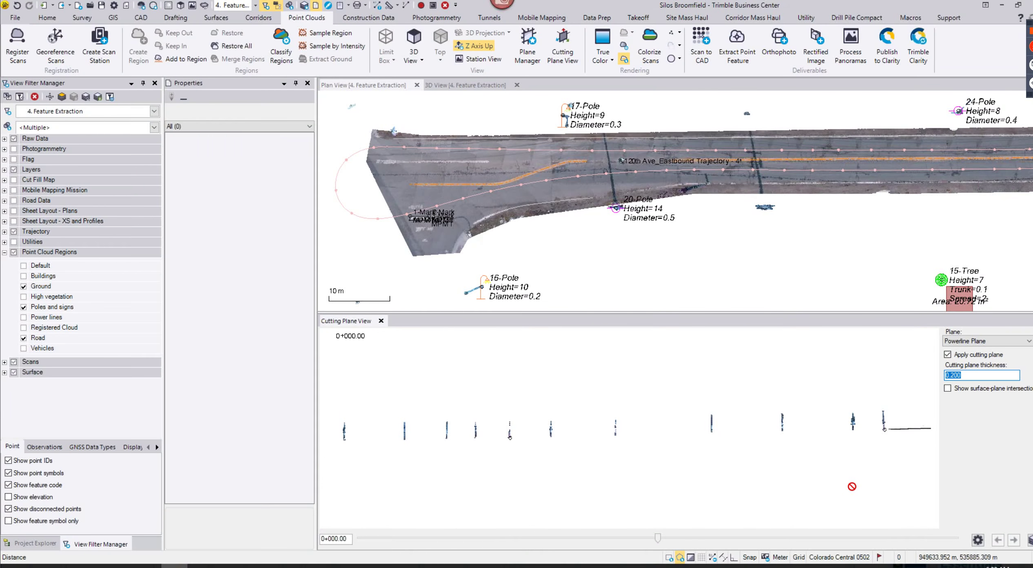
{"action": "key", "text": "Tab"}
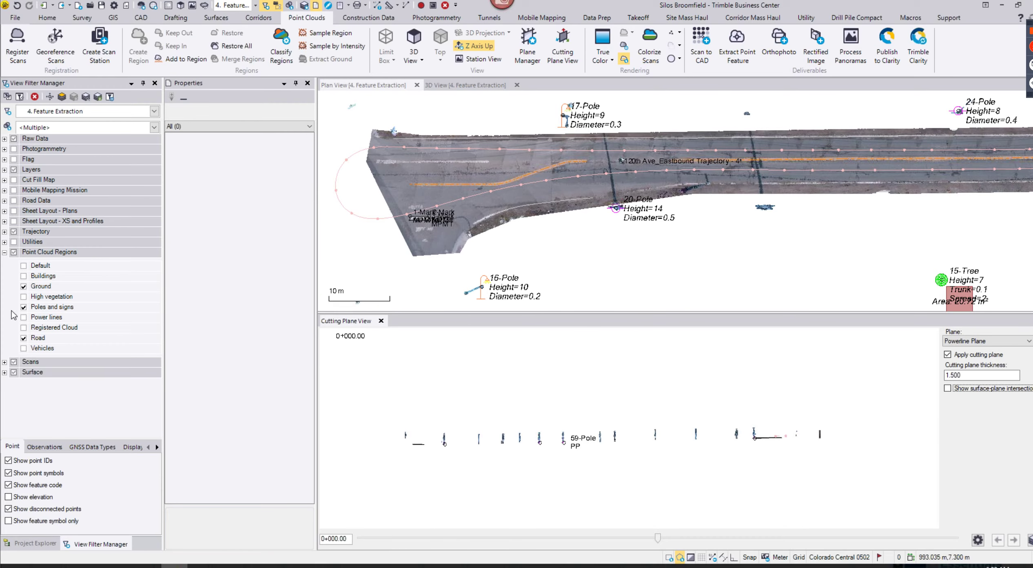
Step: Show only the Power lines point cloud region and bring the wires spanning the poles into view in the cutting plane view
{"action": "left_click", "coordinate": [14, 253]}
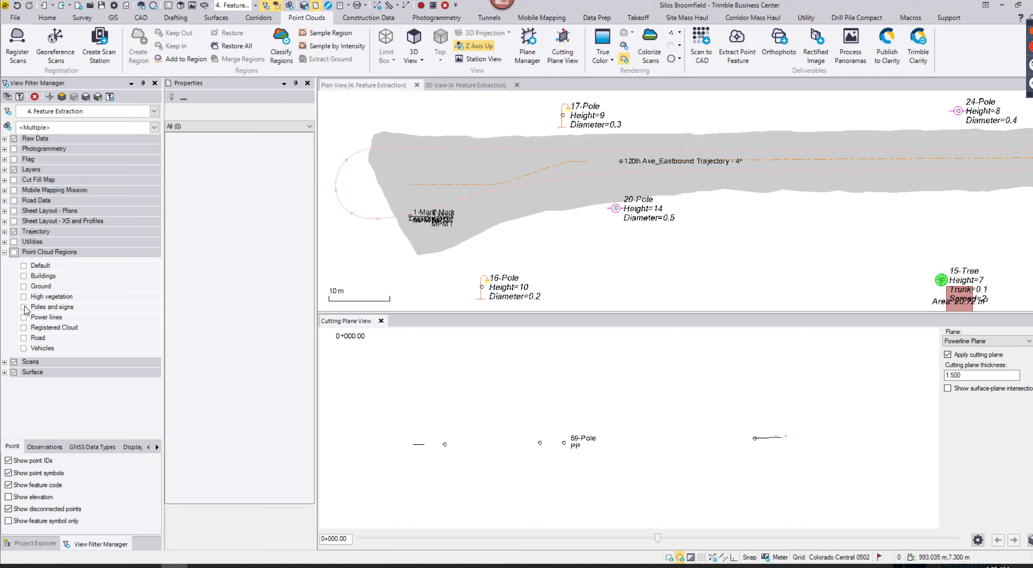
{"action": "left_click", "coordinate": [23, 317]}
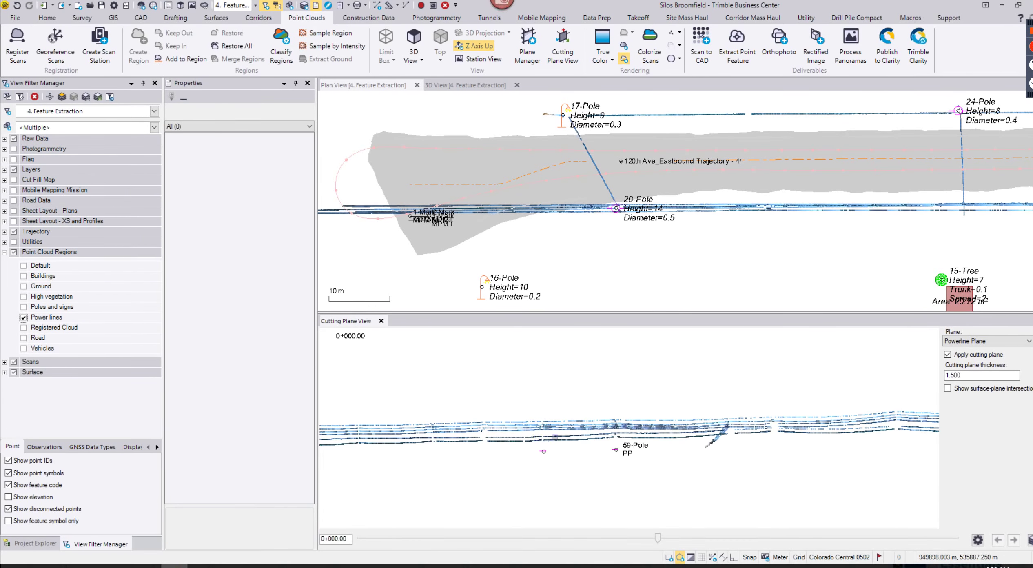
{"action": "scroll", "coordinate": [555, 436], "scroll_direction": "up", "scroll_amount": 2}
{"action": "middle_click_drag", "start_coordinate": [607, 446], "coordinate": [439, 435]}
{"action": "middle_click_drag", "start_coordinate": [693, 448], "coordinate": [605, 407]}
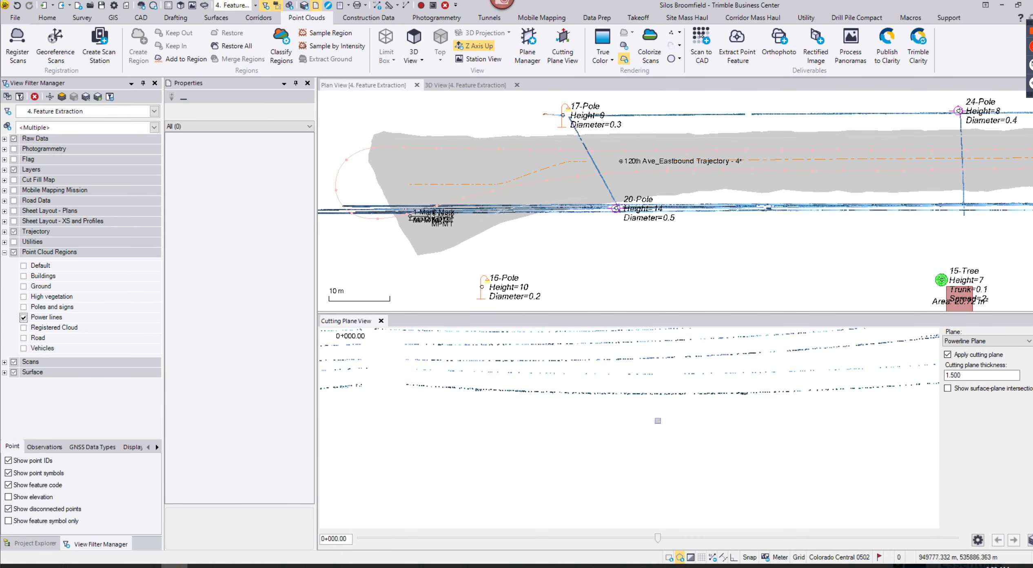
{"action": "middle_click_drag", "start_coordinate": [746, 402], "coordinate": [560, 435]}
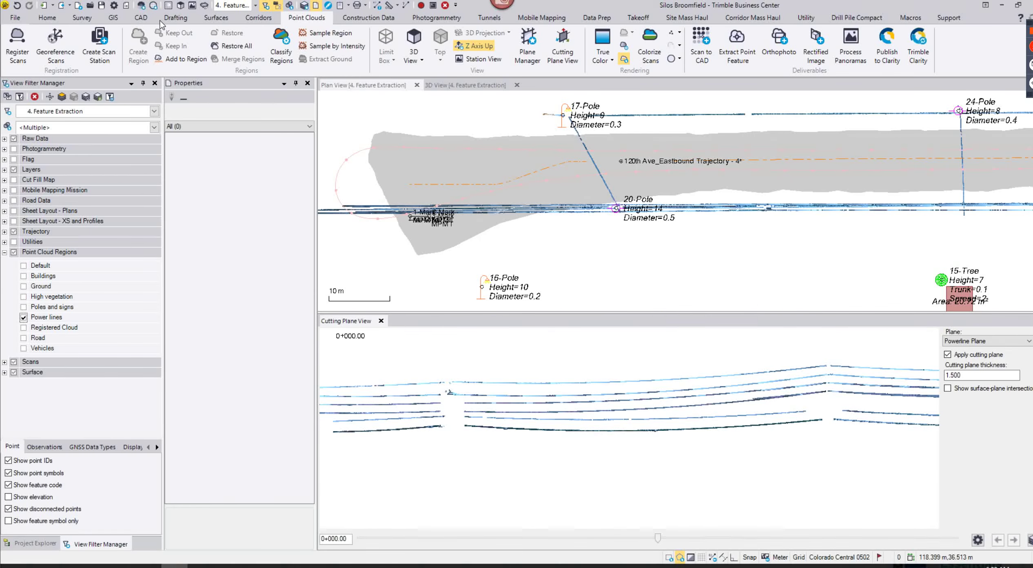
Step: Start a best-fit line and select the scan points of the lowest wire's full span between the two pole gaps
{"action": "left_click", "coordinate": [140, 18]}
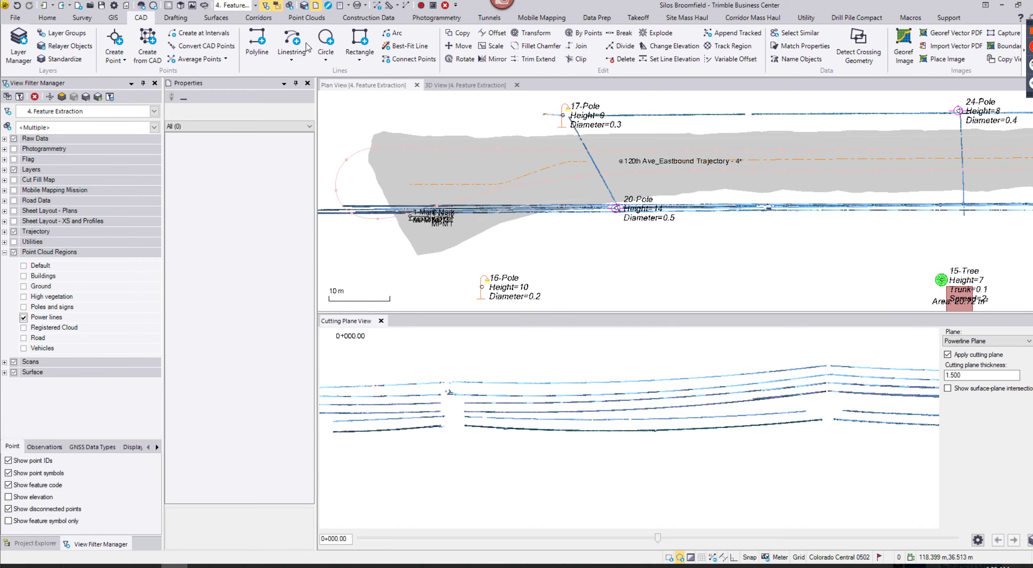
{"action": "left_click", "coordinate": [410, 46]}
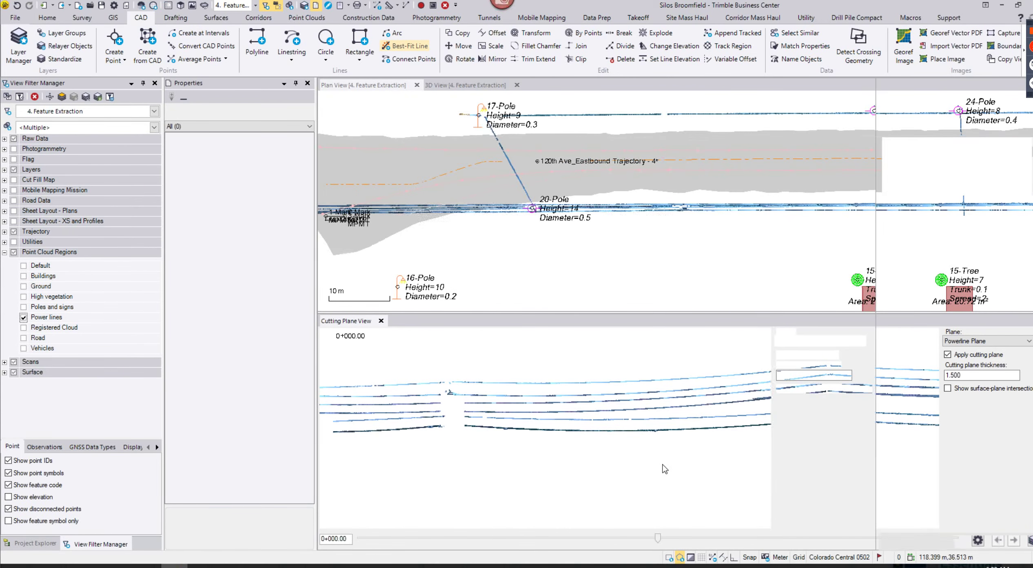
{"action": "left_click", "coordinate": [921, 110]}
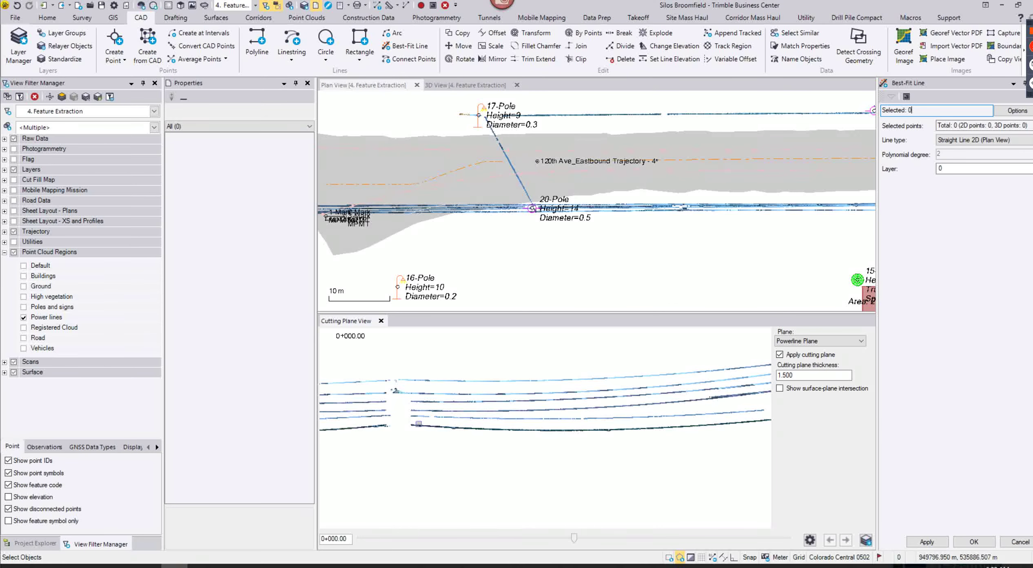
{"action": "left_click", "coordinate": [622, 425]}
{"action": "middle_click_drag", "start_coordinate": [700, 487], "coordinate": [466, 479]}
{"action": "left_click", "coordinate": [550, 404]}
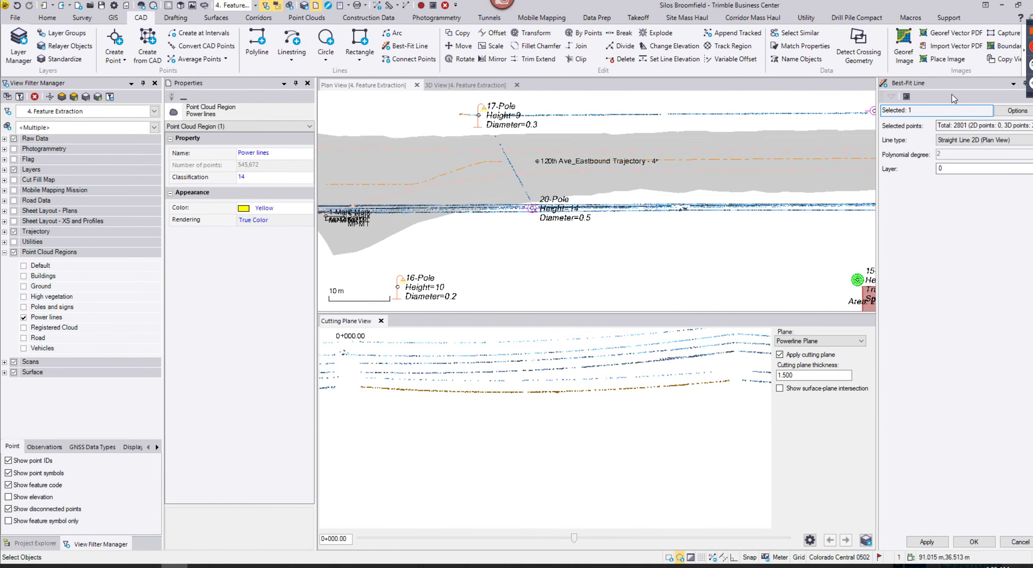
Step: Fit a Polynomial Curve 3D through the selected wire points, check it along the span, and finish the best-fit line
{"action": "left_click", "coordinate": [1007, 141]}
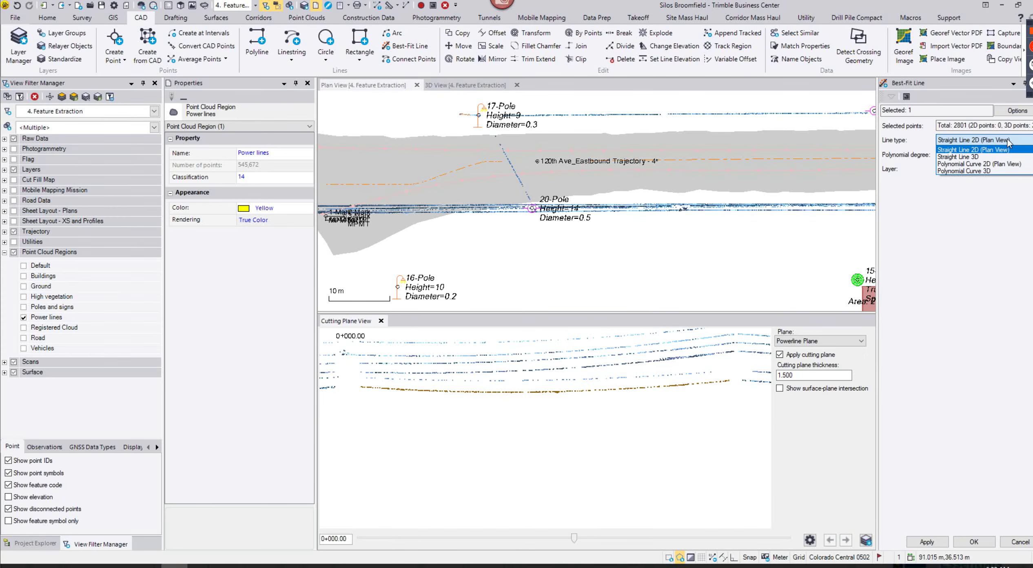
{"action": "left_click", "coordinate": [996, 174]}
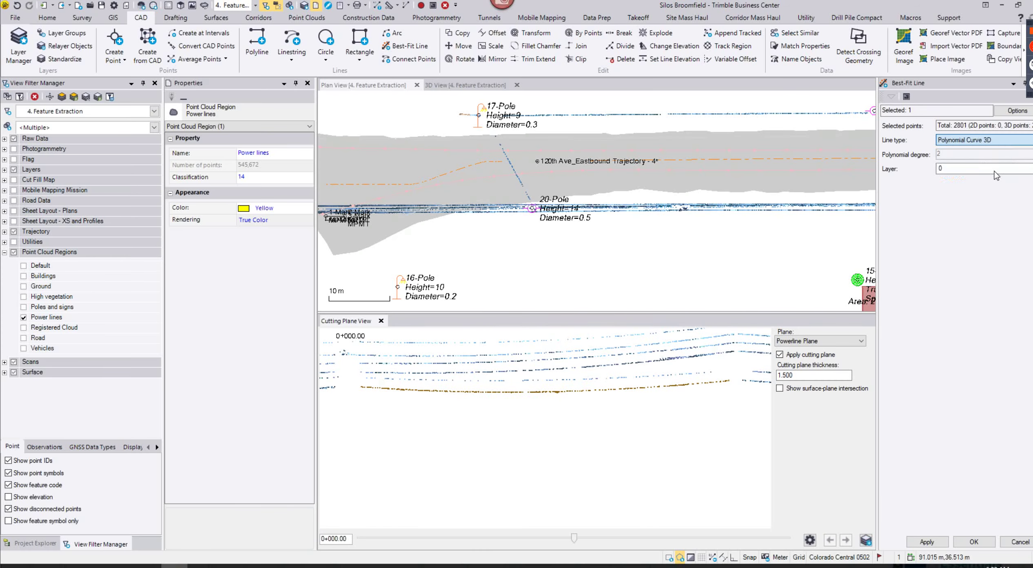
{"action": "left_click", "coordinate": [924, 545]}
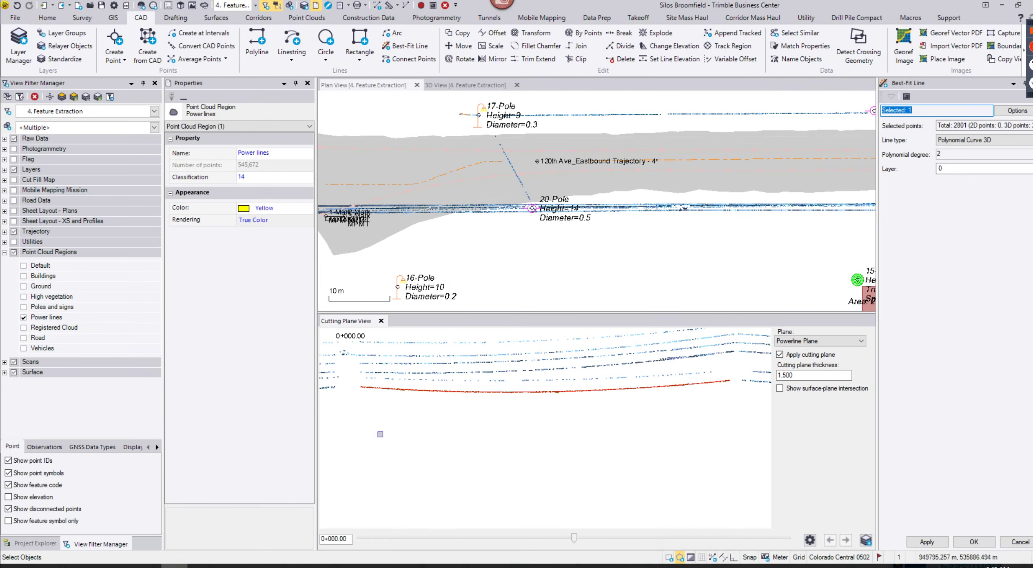
{"action": "scroll", "coordinate": [532, 405], "scroll_direction": "up", "scroll_amount": 4}
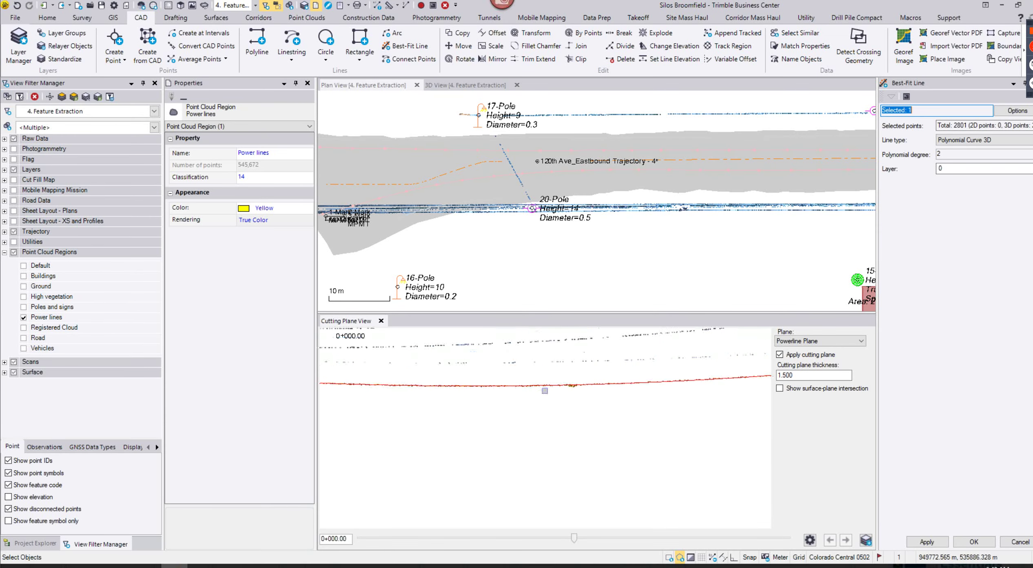
{"action": "scroll", "coordinate": [431, 412], "scroll_direction": "up", "scroll_amount": 3}
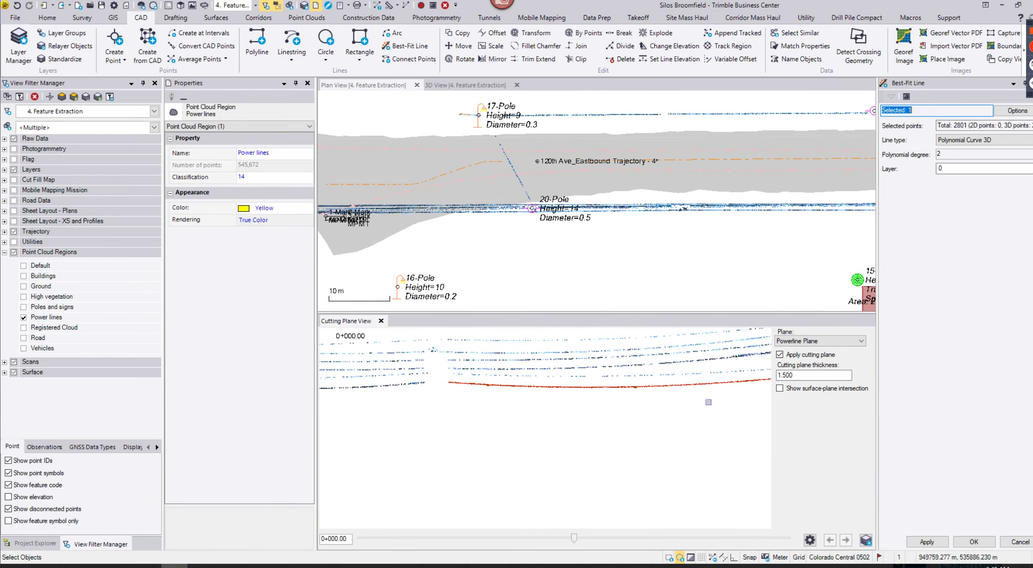
{"action": "scroll", "coordinate": [708, 404], "scroll_direction": "up", "scroll_amount": 2}
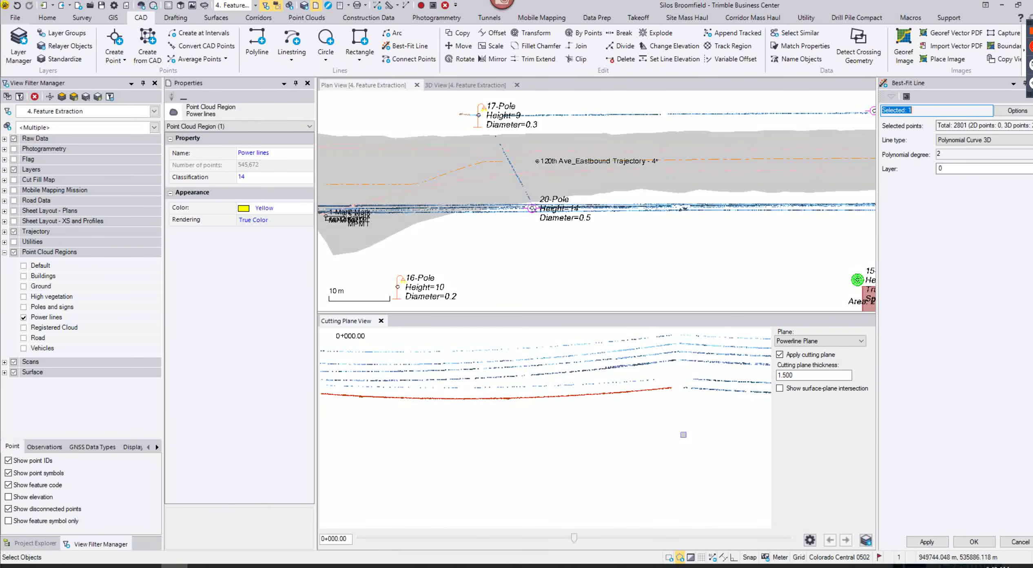
{"action": "left_click", "coordinate": [987, 547]}
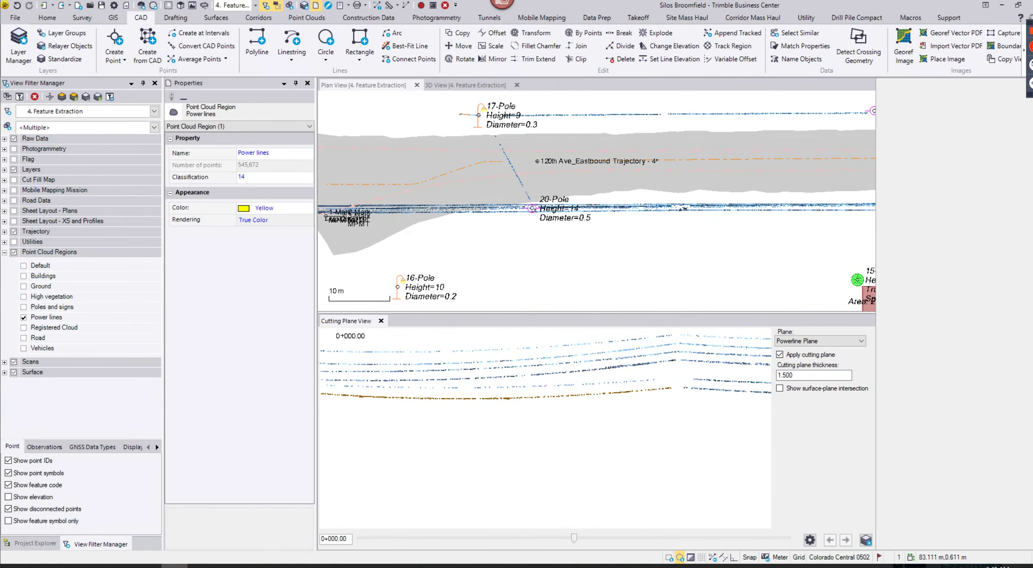
Step: Bring up the 3D view and hide the Power lines point cloud region so only the extracted linework is displayed
{"action": "middle_click_drag", "start_coordinate": [709, 256], "coordinate": [540, 249]}
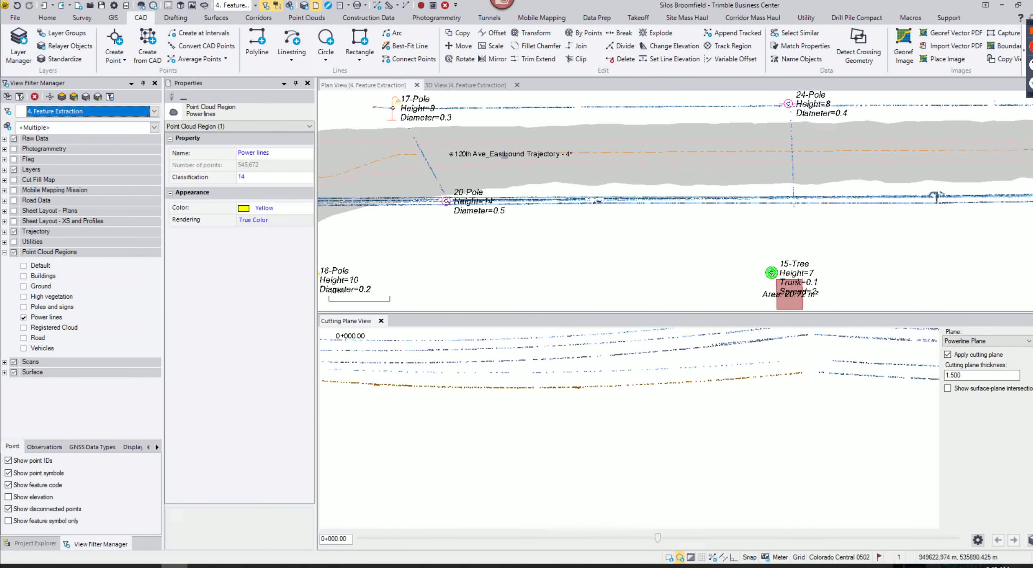
{"action": "left_click", "coordinate": [468, 87]}
{"action": "mouse_move", "coordinate": [554, 256]}
{"action": "middle_mouse_down"}
{"action": "mouse_move", "coordinate": [533, 243]}
{"action": "mouse_move", "coordinate": [546, 258]}
{"action": "middle_mouse_up"}
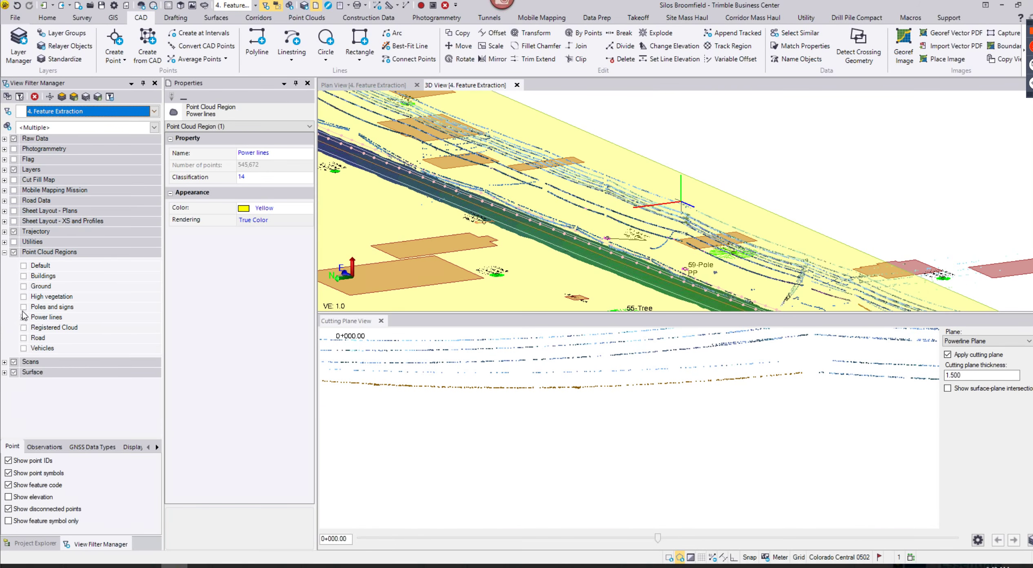
{"action": "left_click", "coordinate": [22, 318]}
{"action": "scroll", "coordinate": [468, 266], "scroll_direction": "down", "scroll_amount": 2}
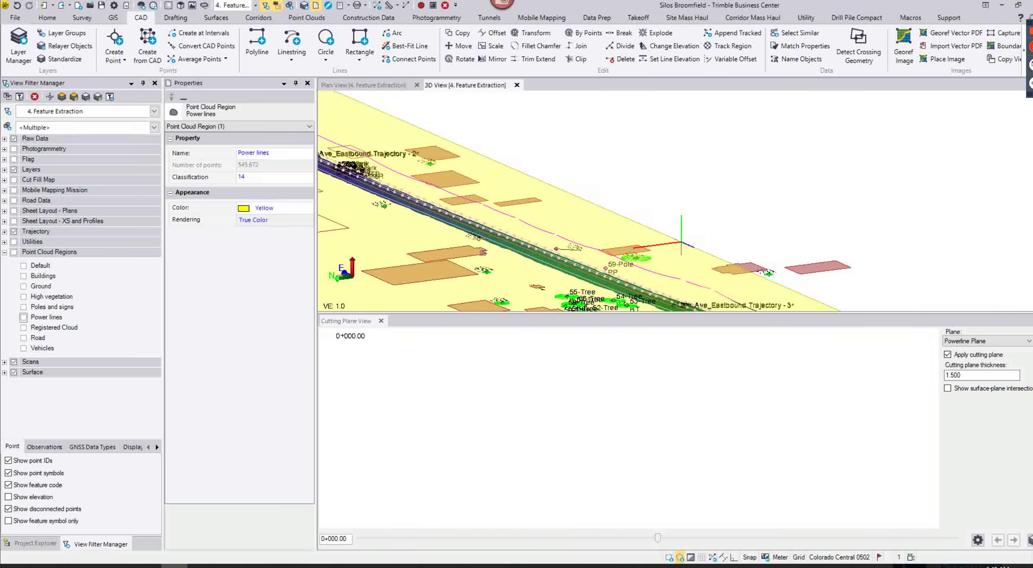
{"action": "middle_click_drag", "start_coordinate": [482, 252], "coordinate": [617, 246]}
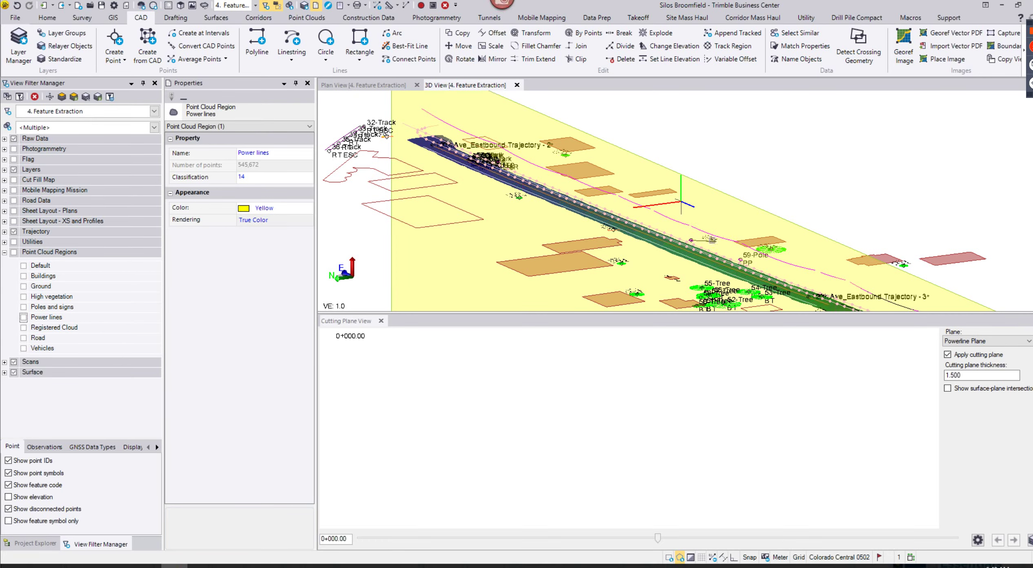
Step: Assign the Powerline feature to the newly fitted wire linestring in the 3D view and open its Clearance attribute
{"action": "scroll", "coordinate": [789, 265], "scroll_direction": "up", "scroll_amount": 4}
{"action": "middle_click_drag", "start_coordinate": [789, 266], "coordinate": [728, 236]}
{"action": "left_click", "coordinate": [728, 236]}
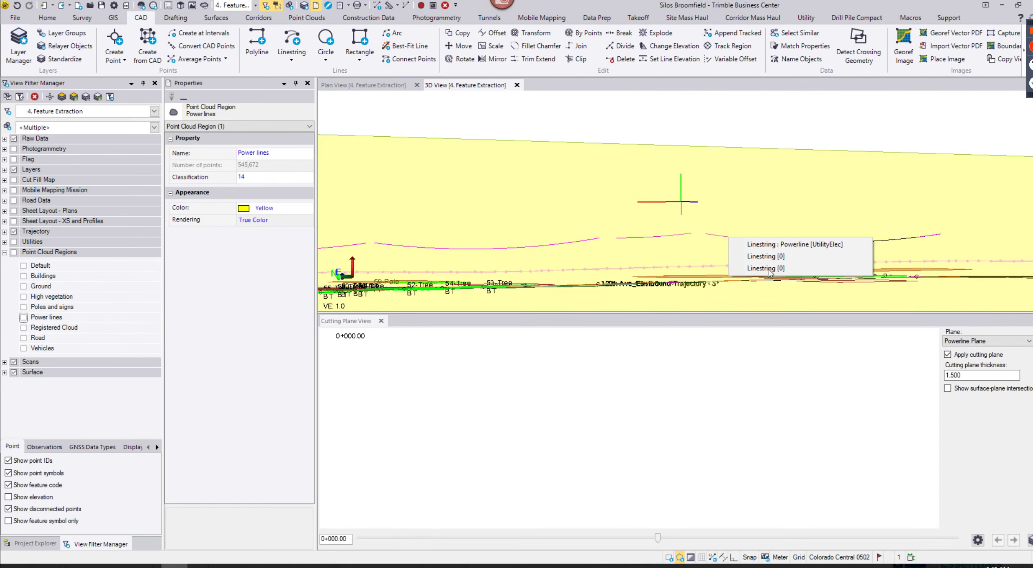
{"action": "left_click", "coordinate": [755, 257]}
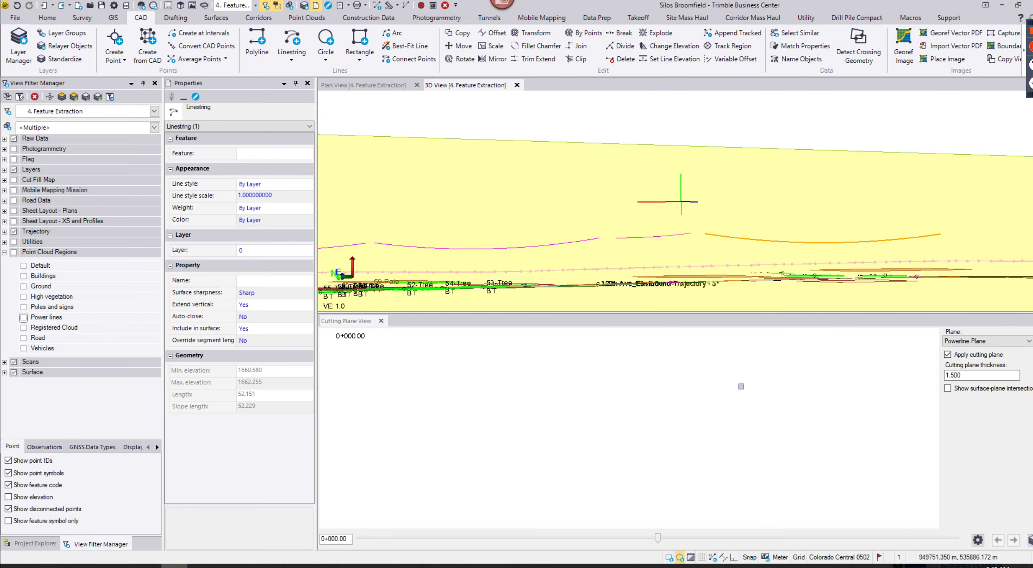
{"action": "left_click", "coordinate": [309, 160]}
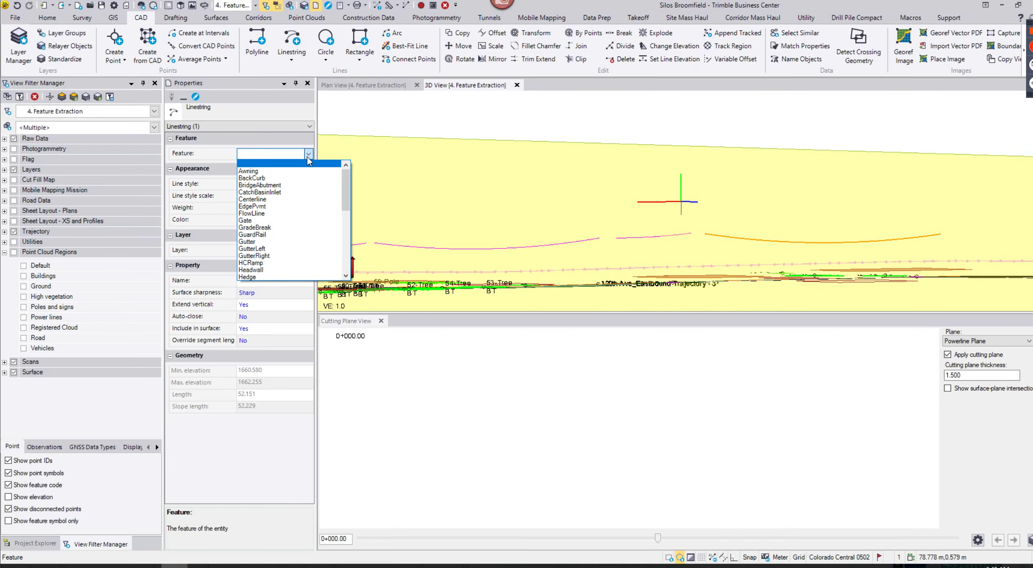
{"action": "scroll", "coordinate": [293, 230], "scroll_direction": "down", "scroll_amount": 2}
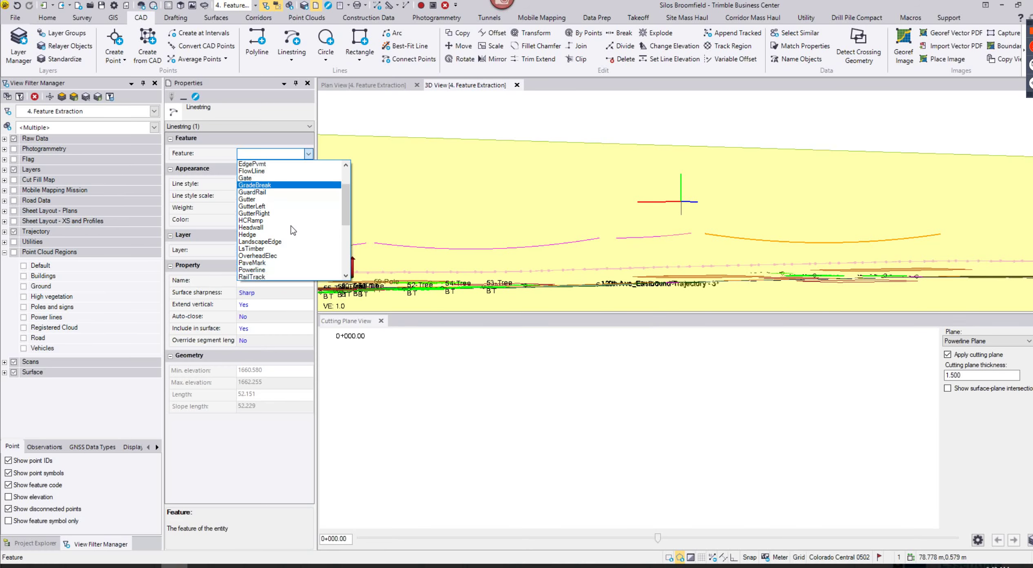
{"action": "scroll", "coordinate": [293, 229], "scroll_direction": "down", "scroll_amount": 2}
{"action": "left_click", "coordinate": [284, 231]}
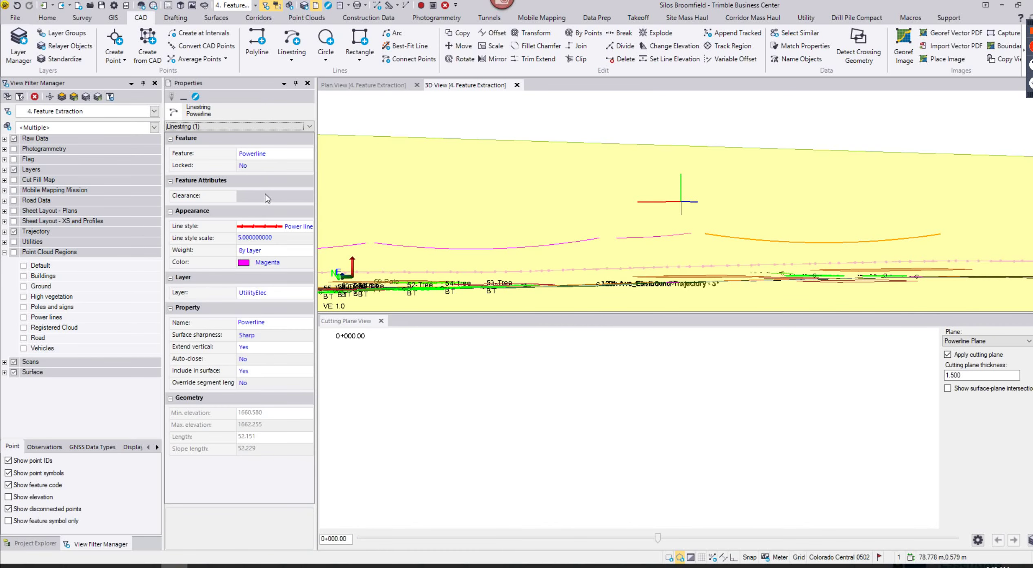
{"action": "left_click", "coordinate": [264, 196]}
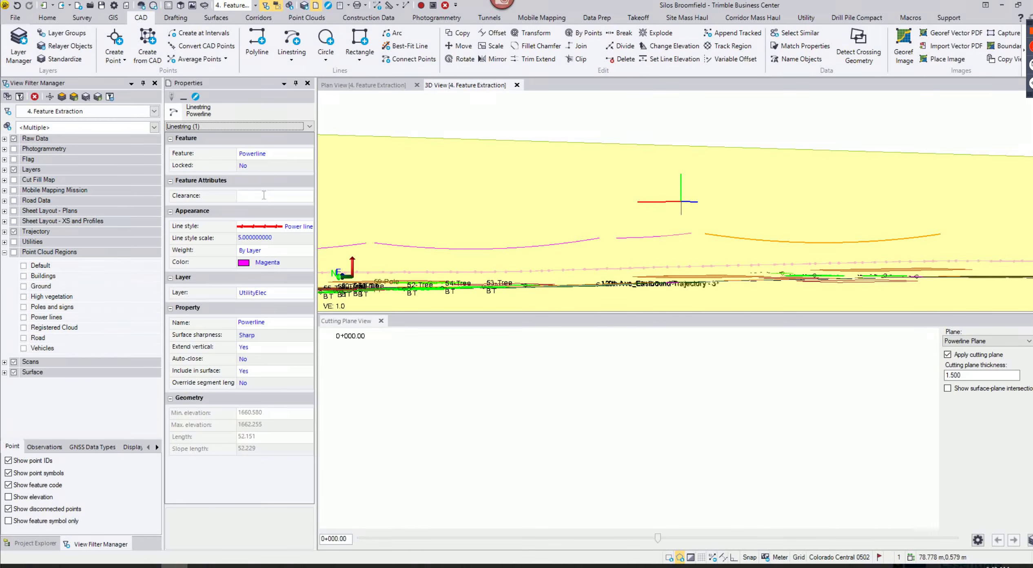
{"action": "scroll", "coordinate": [836, 259], "scroll_direction": "up", "scroll_amount": 2}
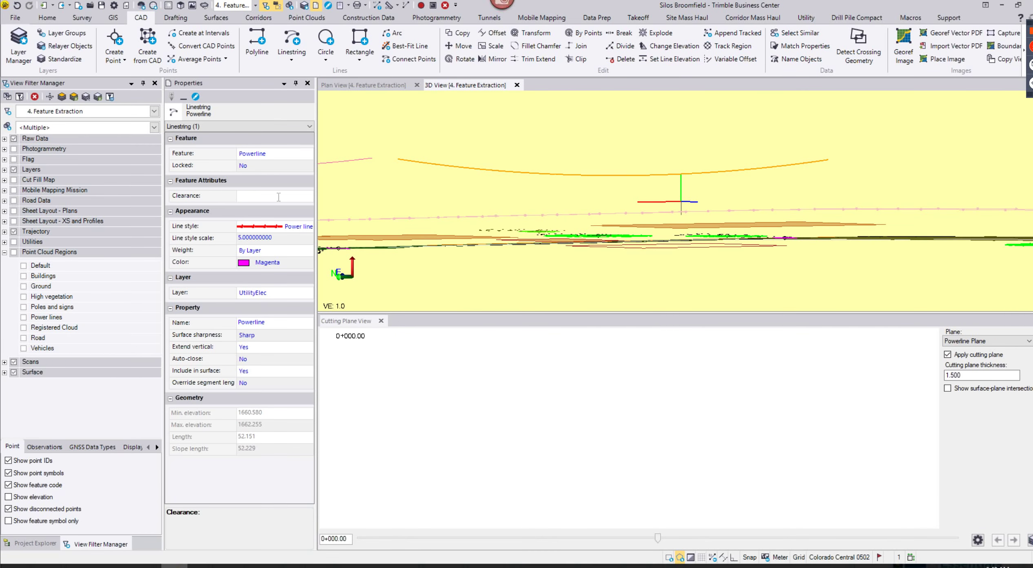
Step: Close the cutting plane view and orbit the 3D view to look down on the road and the extracted wire
{"action": "left_click", "coordinate": [381, 321]}
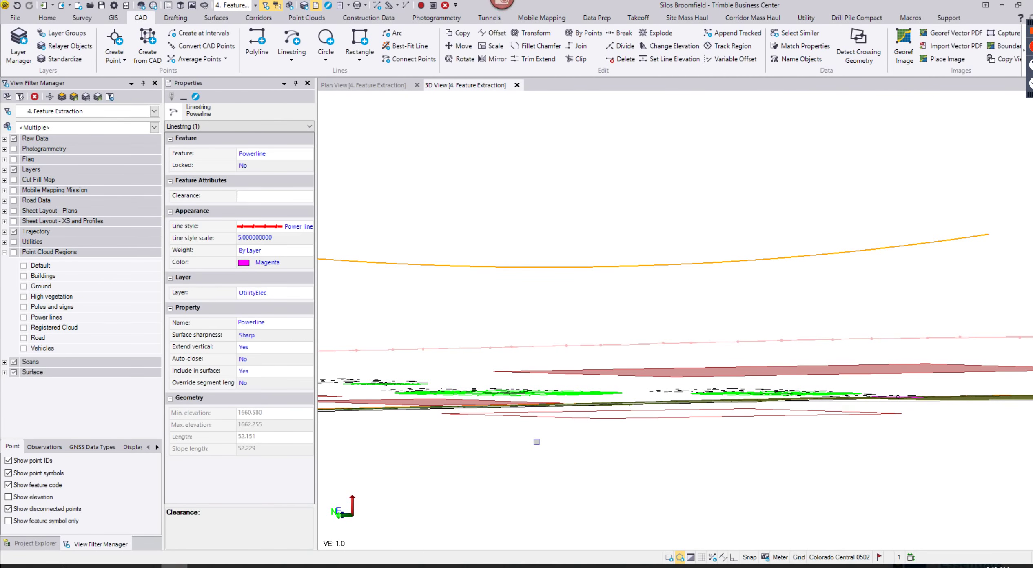
{"action": "middle_click_drag", "start_coordinate": [545, 428], "coordinate": [567, 480]}
{"action": "scroll", "coordinate": [576, 449], "scroll_direction": "down", "scroll_amount": 5}
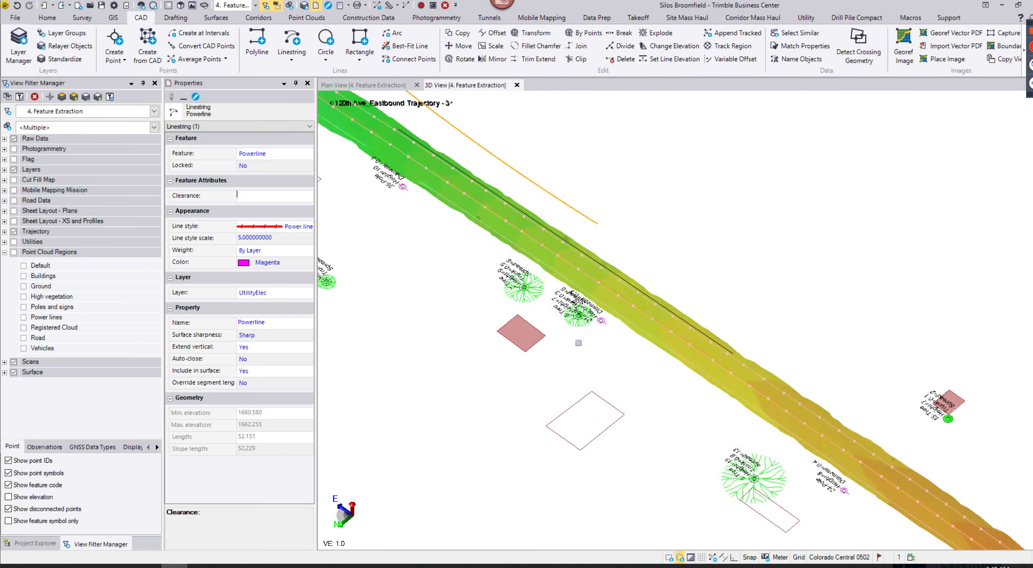
Step: Examine the extracted power lines, poles, trees, buildings and pavement markings along the whole 120th Ave corridor in plan view
{"action": "left_click", "coordinate": [359, 84]}
{"action": "scroll", "coordinate": [604, 292], "scroll_direction": "down", "scroll_amount": 6}
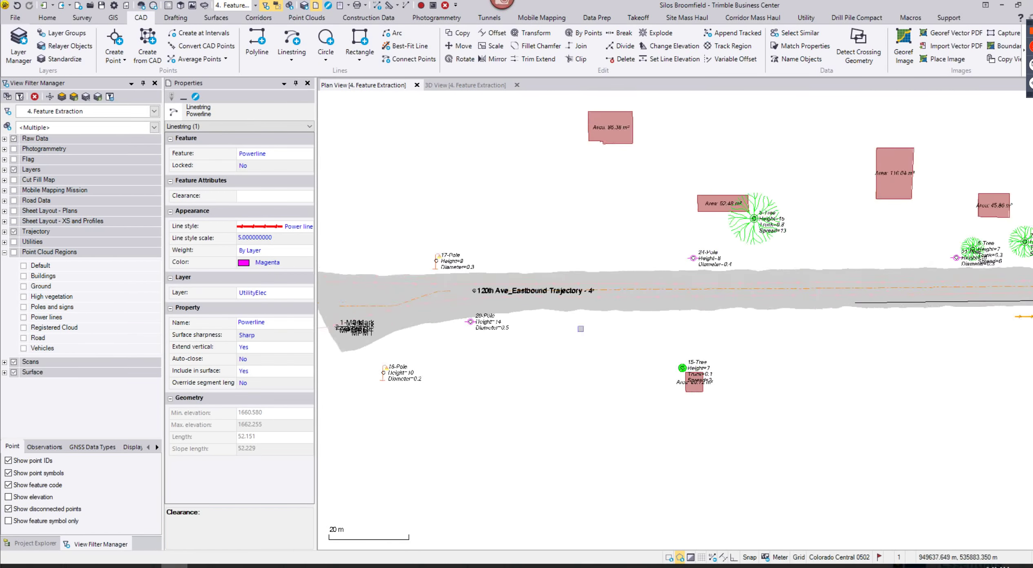
{"action": "scroll", "coordinate": [572, 378], "scroll_direction": "down", "scroll_amount": 1}
{"action": "middle_click_drag", "start_coordinate": [734, 413], "coordinate": [597, 415]}
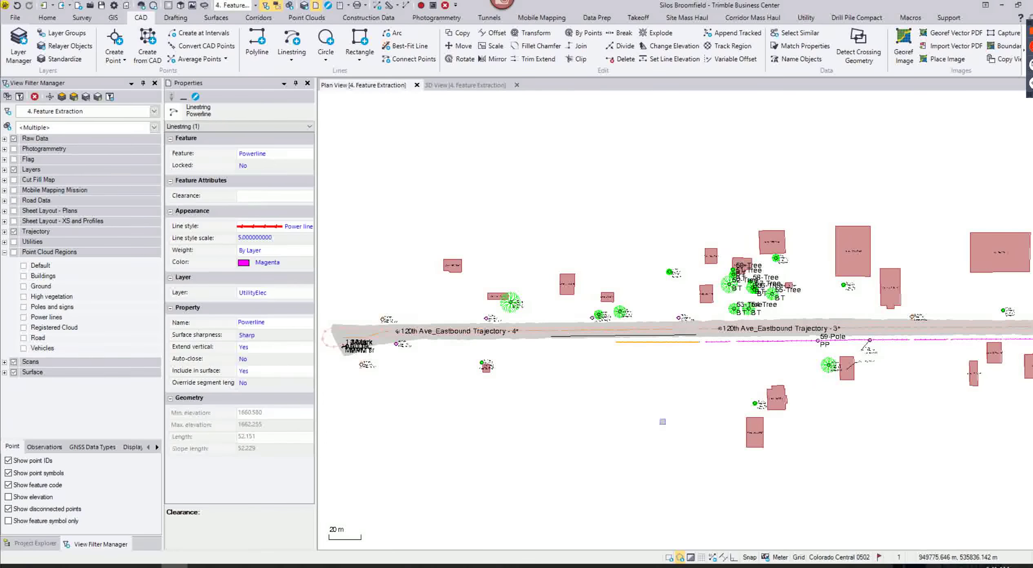
{"action": "scroll", "coordinate": [663, 386], "scroll_direction": "down", "scroll_amount": 2}
{"action": "middle_click_drag", "start_coordinate": [801, 436], "coordinate": [642, 387]}
{"action": "scroll", "coordinate": [702, 372], "scroll_direction": "up", "scroll_amount": 2}
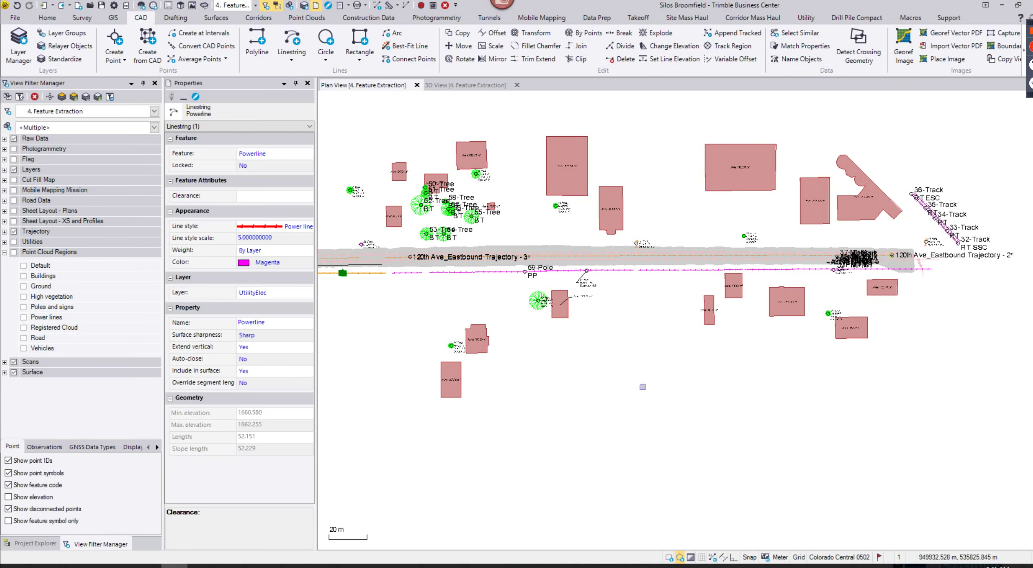
{"action": "scroll", "coordinate": [946, 255], "scroll_direction": "up", "scroll_amount": 6}
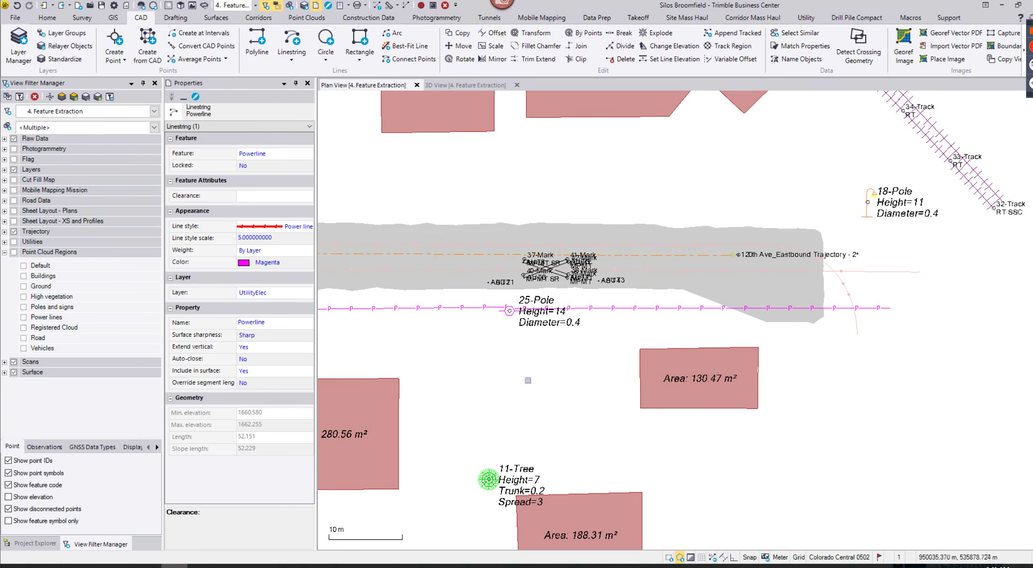
{"action": "middle_click_drag", "start_coordinate": [604, 345], "coordinate": [673, 308]}
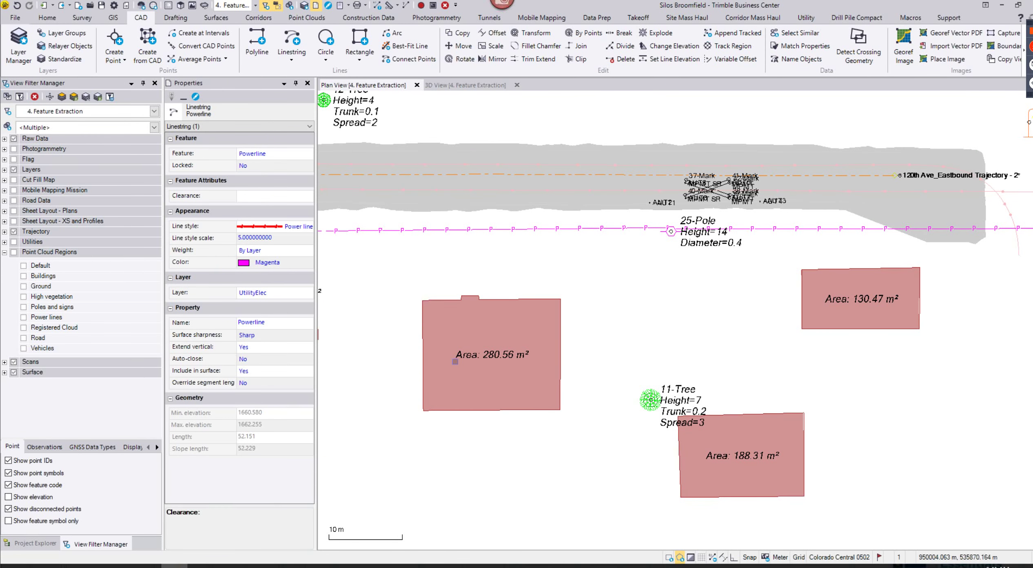
{"action": "scroll", "coordinate": [458, 355], "scroll_direction": "down", "scroll_amount": 3}
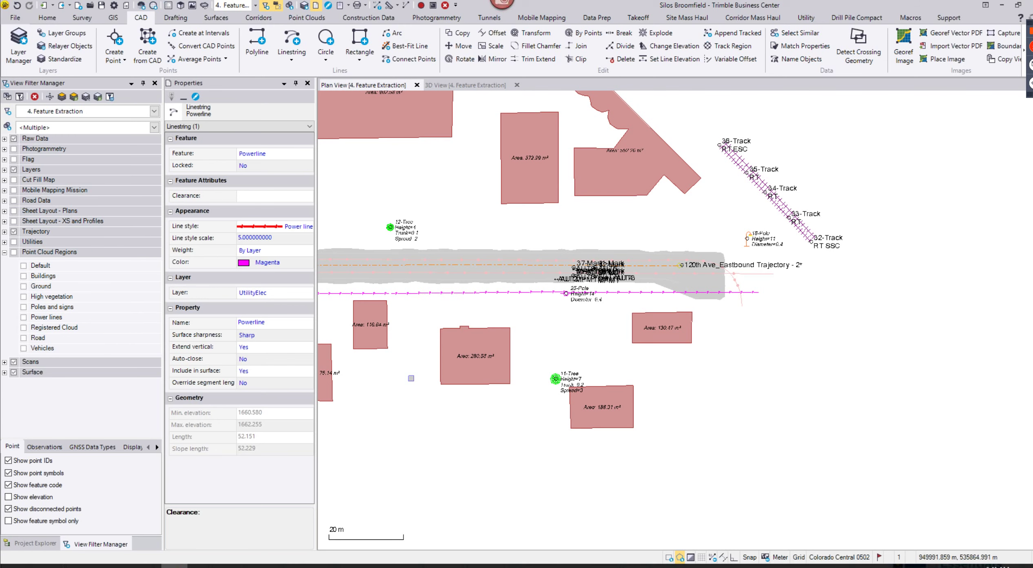
Step: Open the Export command and review the available Mobile Mapping file formats, including the MX7 and MX9 exports
{"action": "left_click", "coordinate": [62, 5]}
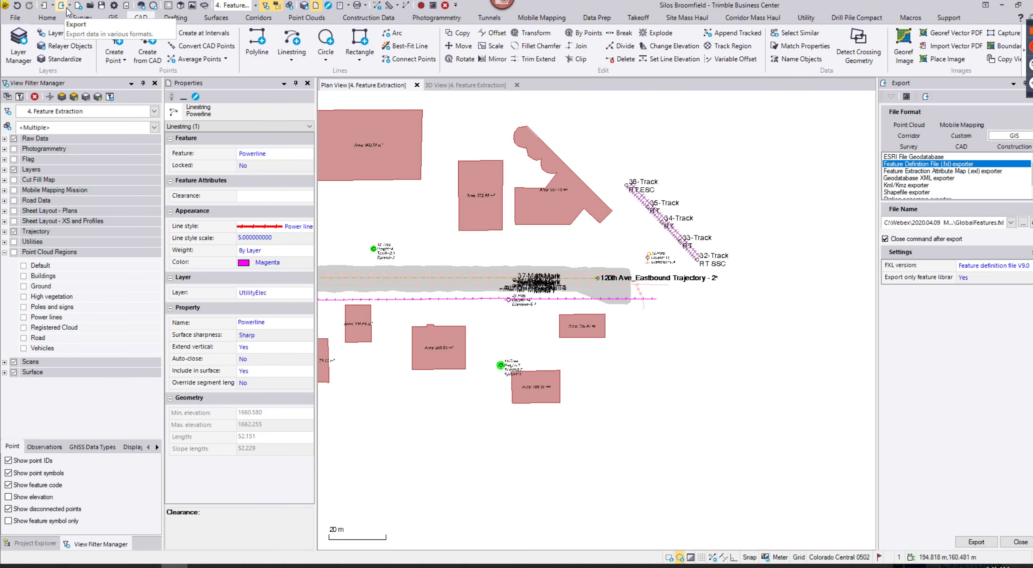
{"action": "left_click", "coordinate": [963, 125]}
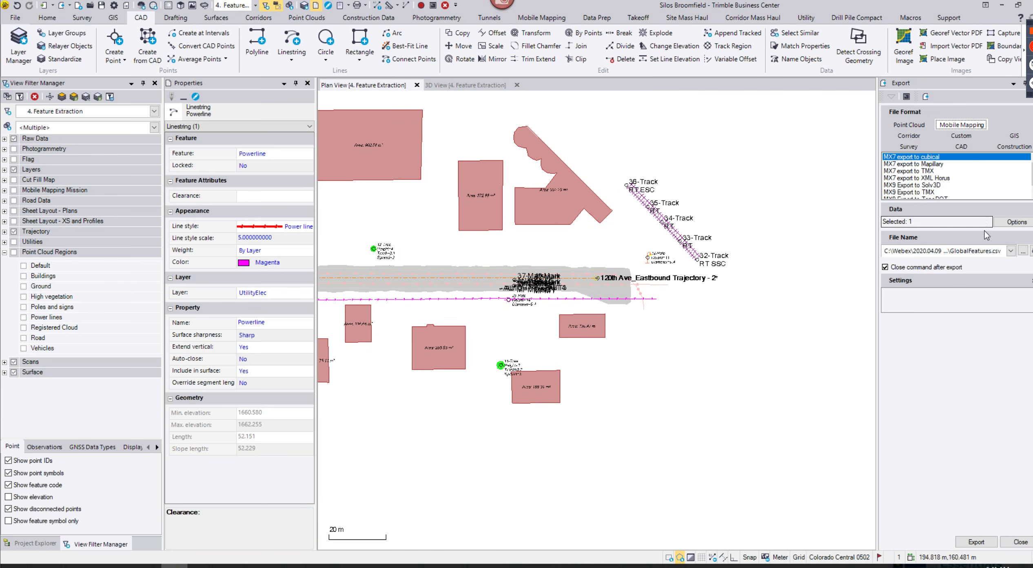
{"action": "scroll", "coordinate": [955, 177], "scroll_direction": "down", "scroll_amount": 1}
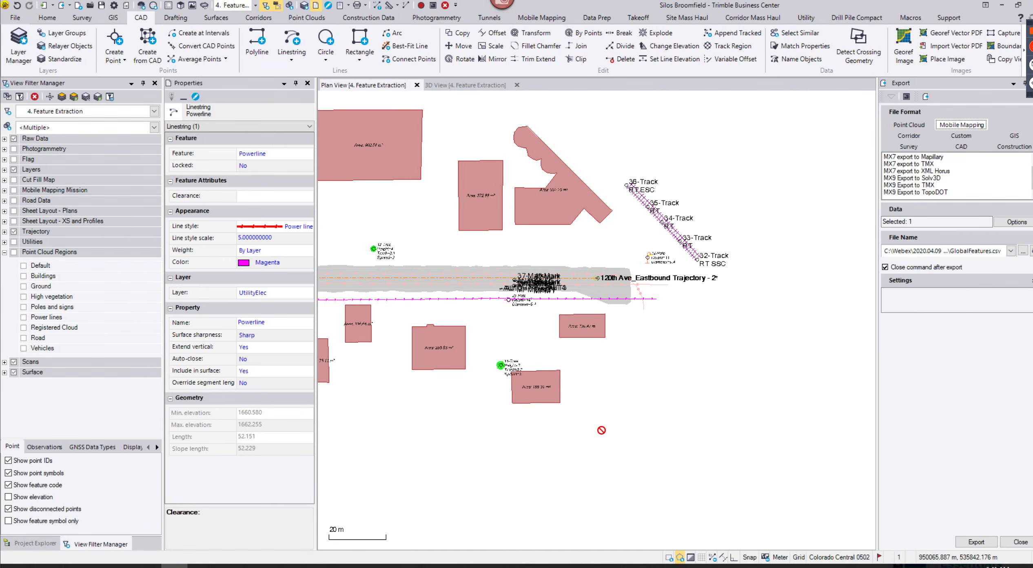
{"action": "key", "text": "alt+Tab"}
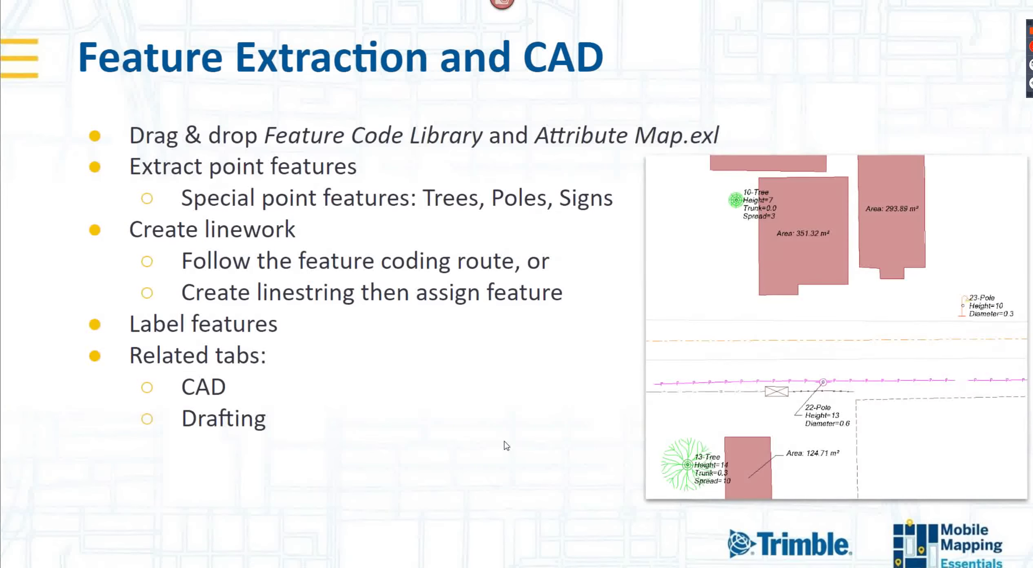
{"action": "left_click", "coordinate": [505, 441]}
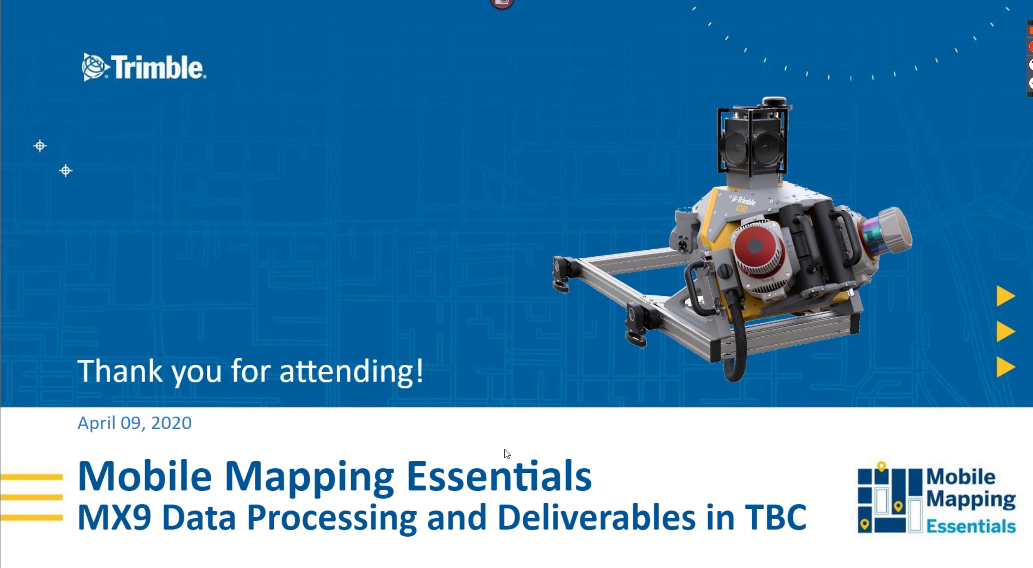